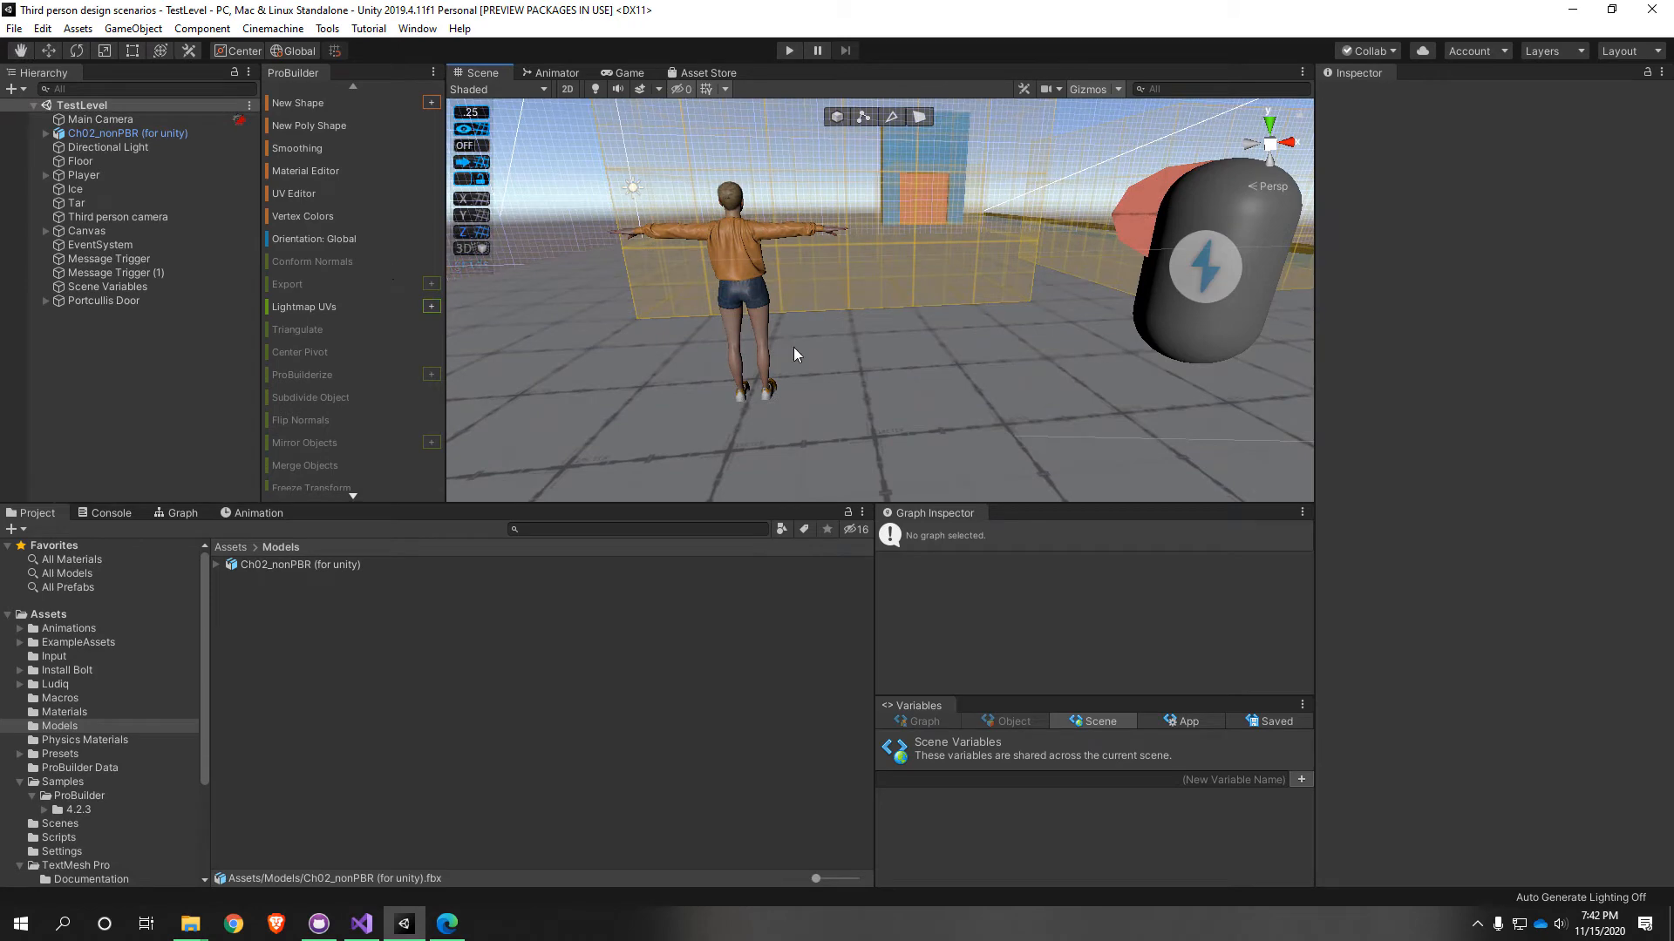
Step: Deactivate the Cone object nested under Player
{"action": "mouse_move", "coordinate": [794, 347]}
{"action": "right_mouse_down"}
{"action": "mouse_move", "coordinate": [776, 347]}
{"action": "mouse_move", "coordinate": [870, 351]}
{"action": "mouse_move", "coordinate": [855, 325]}
{"action": "mouse_move", "coordinate": [674, 319]}
{"action": "mouse_move", "coordinate": [785, 329]}
{"action": "right_mouse_up"}
{"action": "left_click", "coordinate": [55, 178]}
{"action": "left_click", "coordinate": [45, 176]}
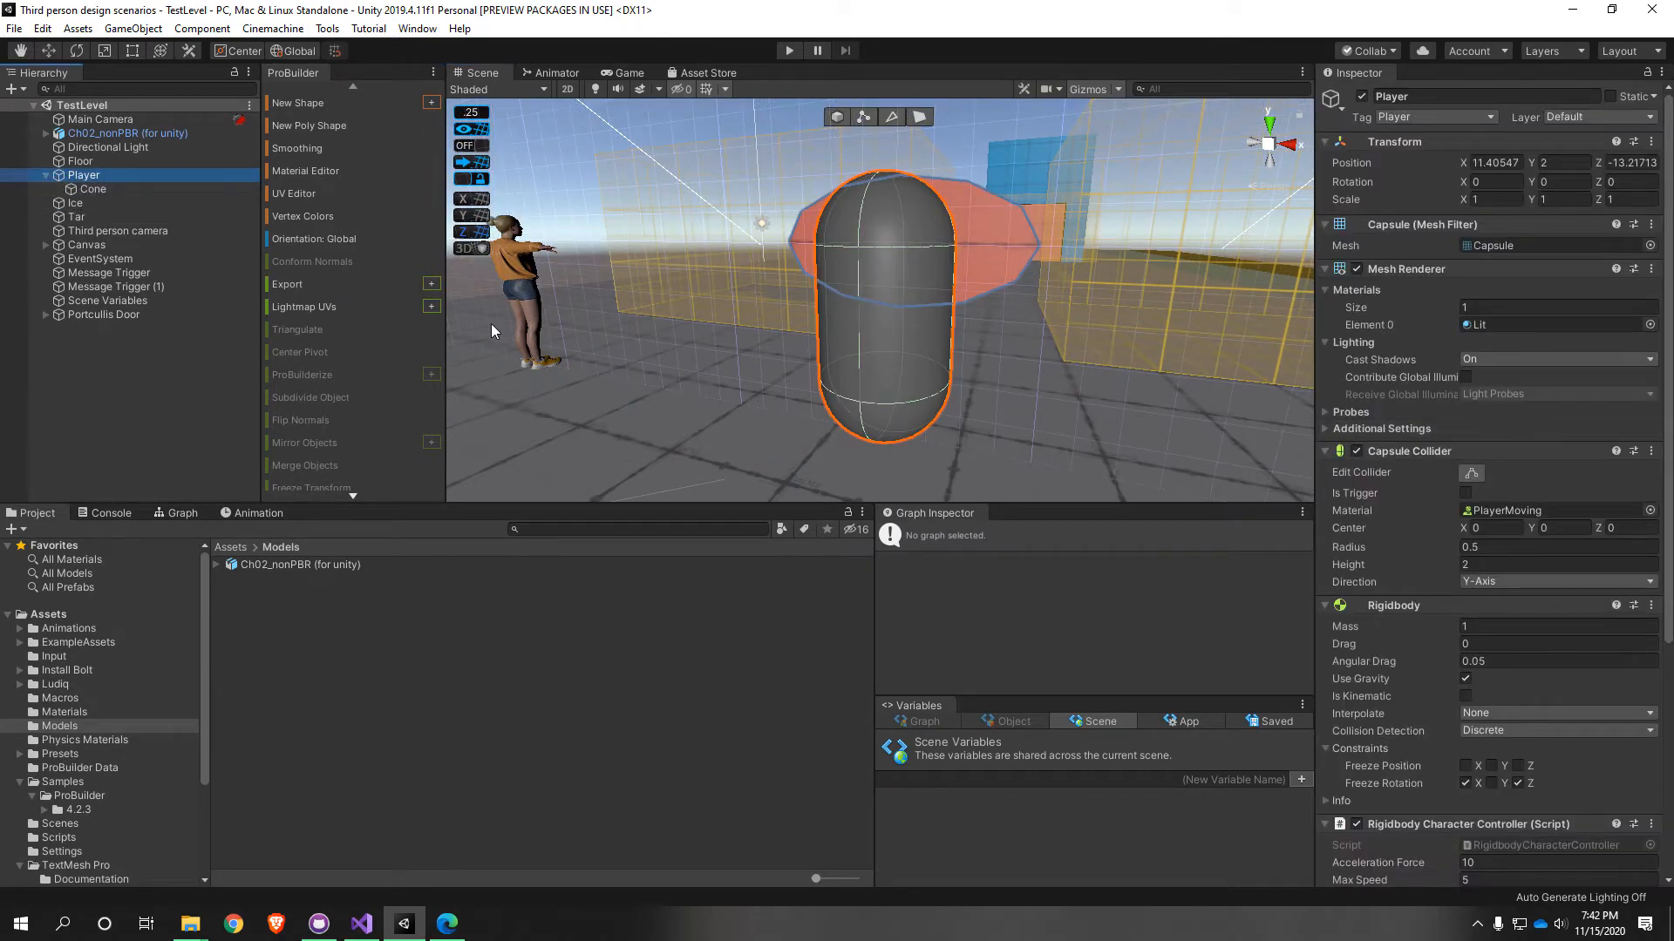
{"action": "left_click", "coordinate": [122, 188]}
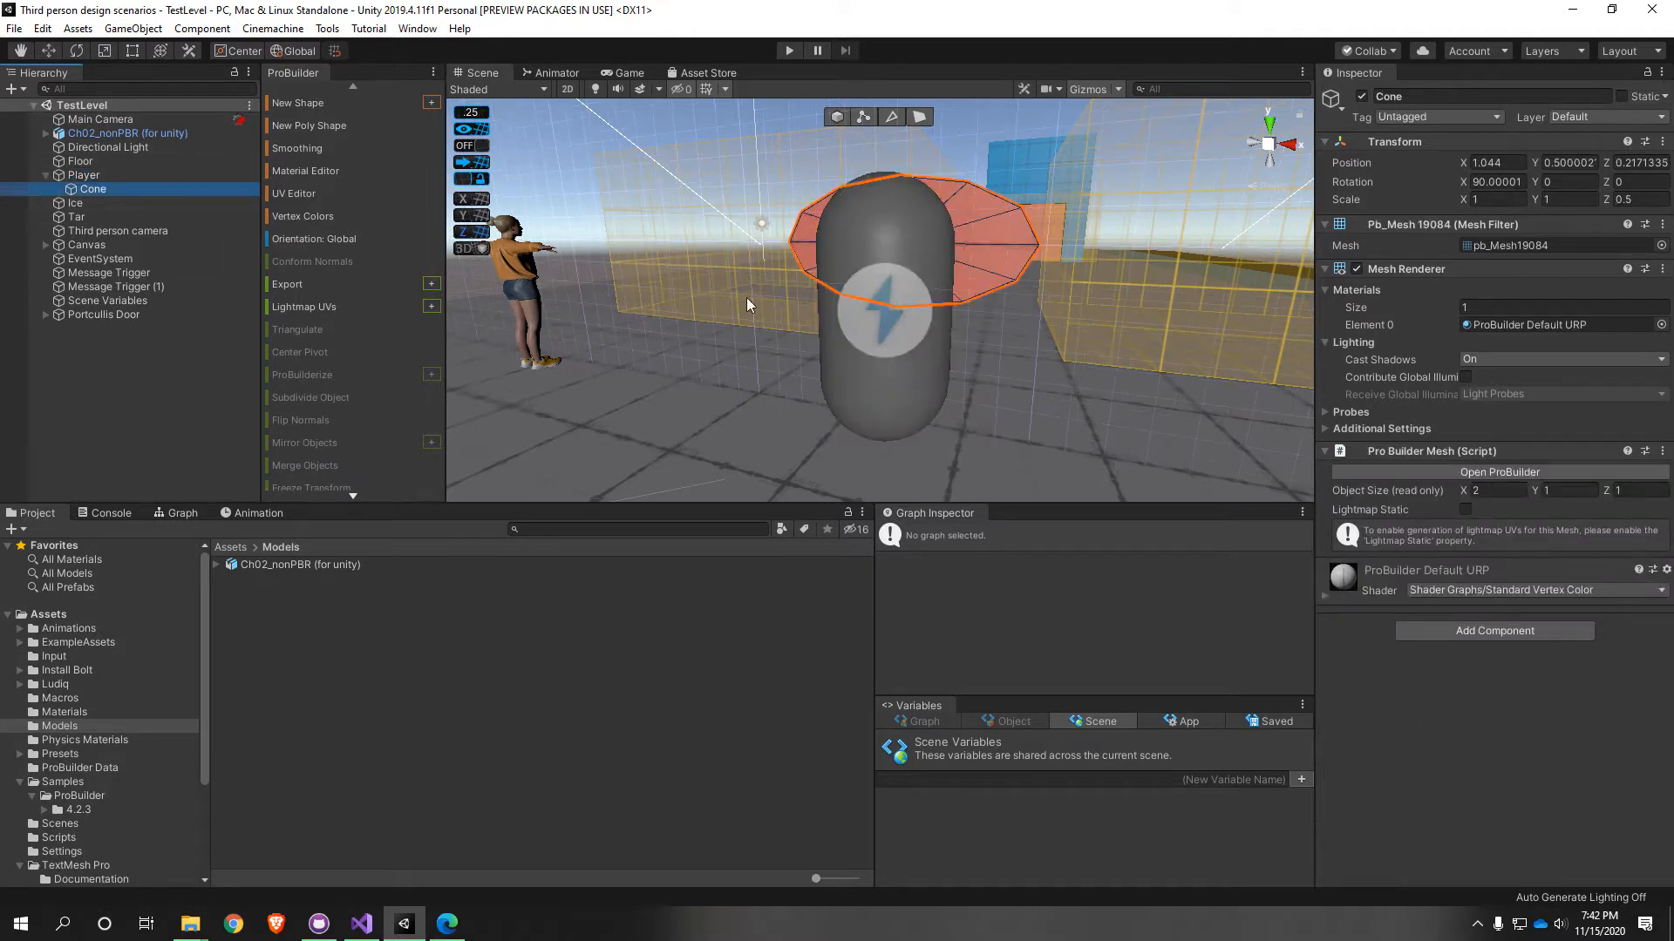
{"action": "left_click", "coordinate": [1362, 98]}
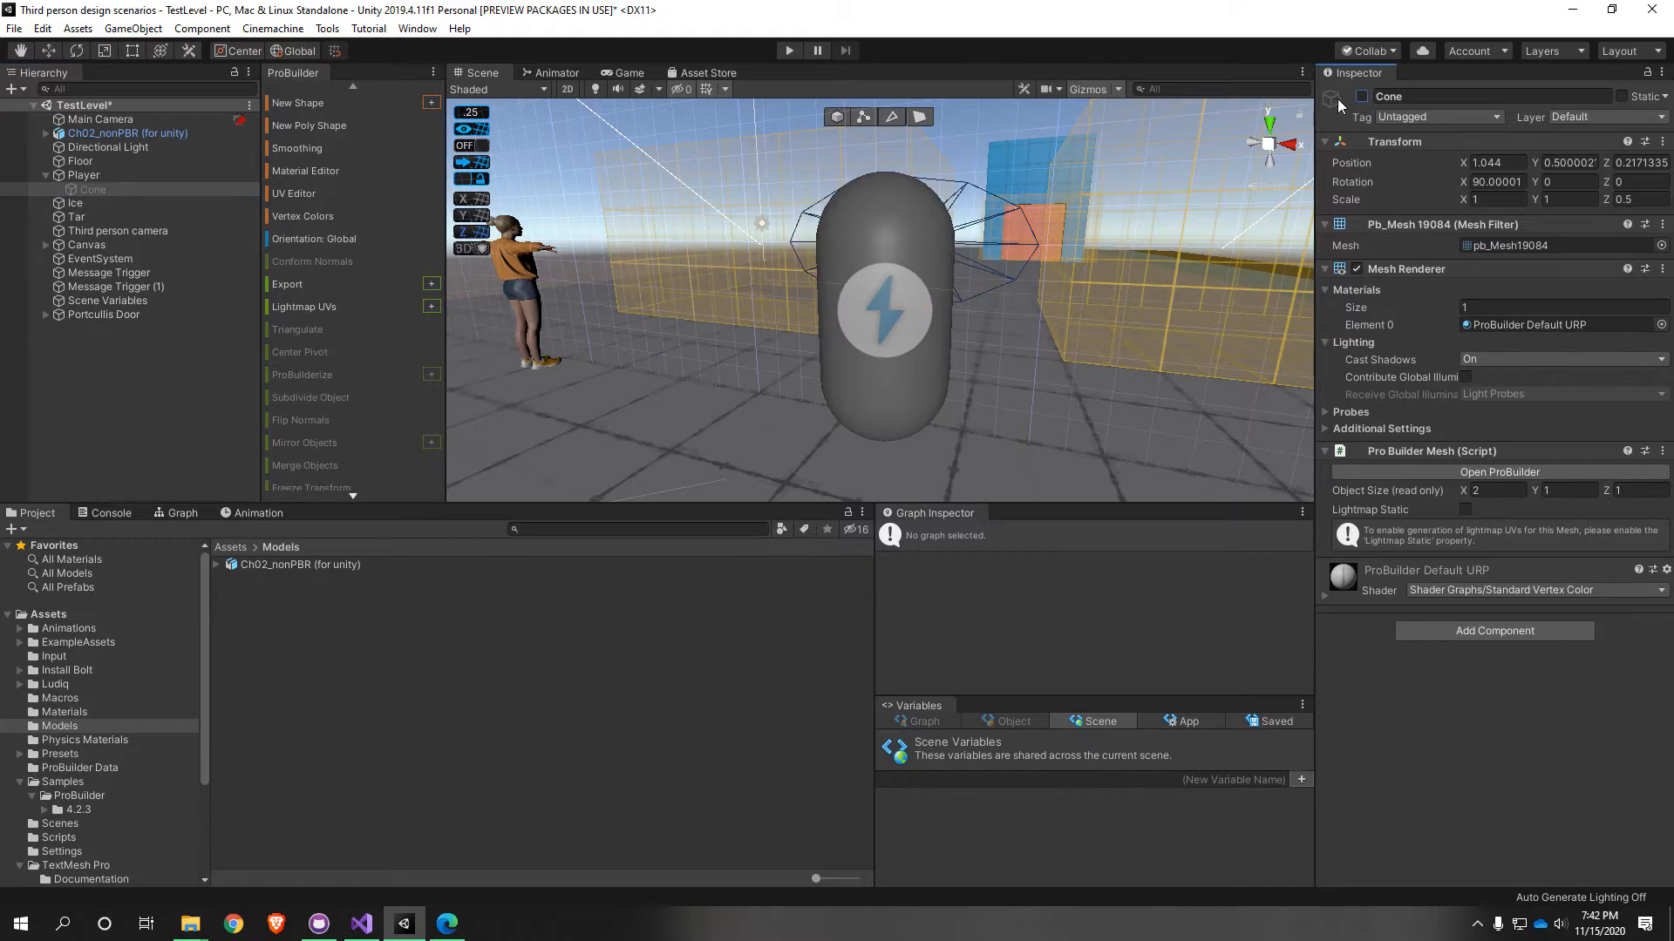
Step: Remove the Capsule Mesh Filter and the Mesh Renderer components from the Player object
{"action": "left_click", "coordinate": [98, 177]}
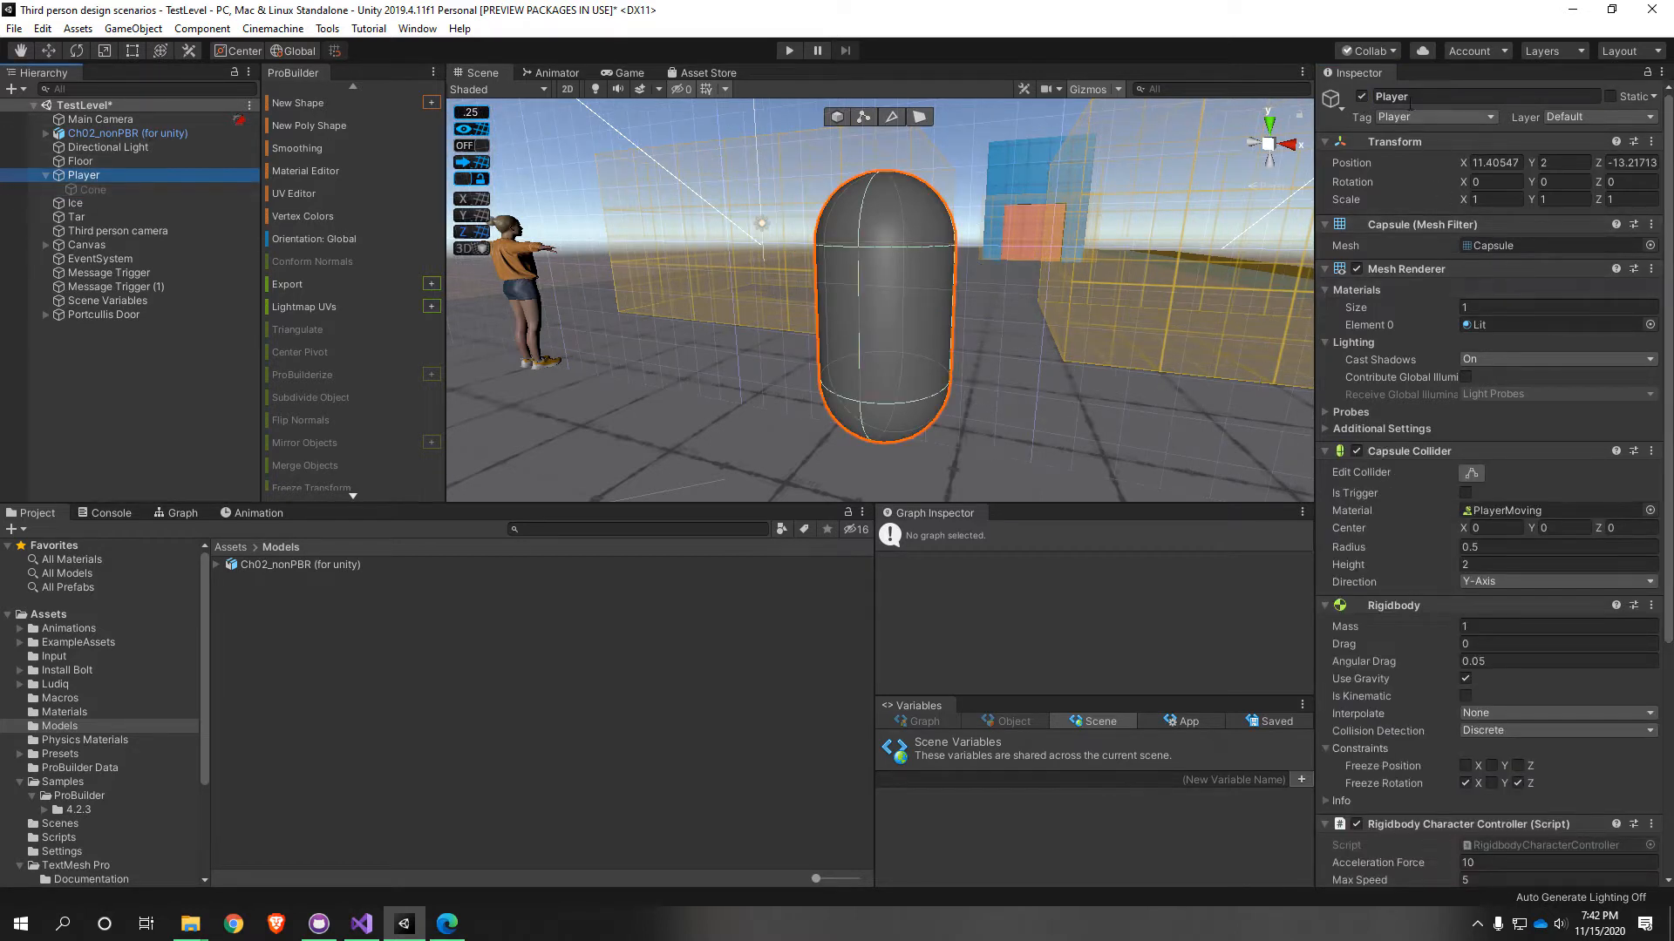
{"action": "scroll", "coordinate": [1457, 389], "scroll_direction": "down", "scroll_amount": 3}
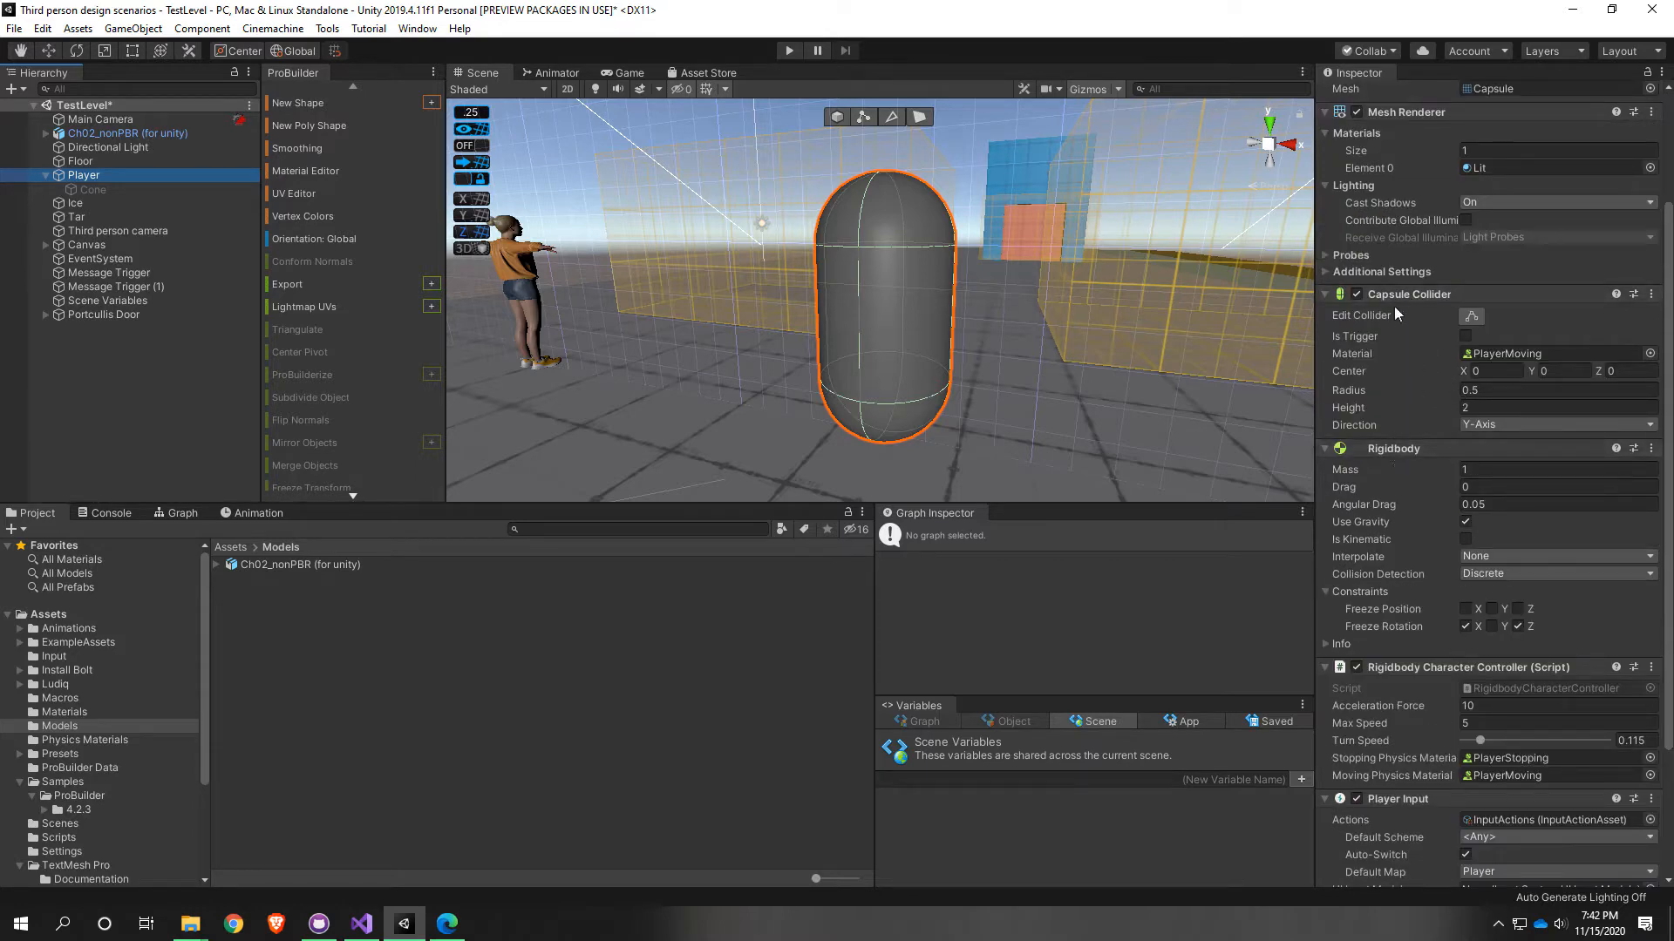
{"action": "scroll", "coordinate": [1437, 331], "scroll_direction": "up", "scroll_amount": 3}
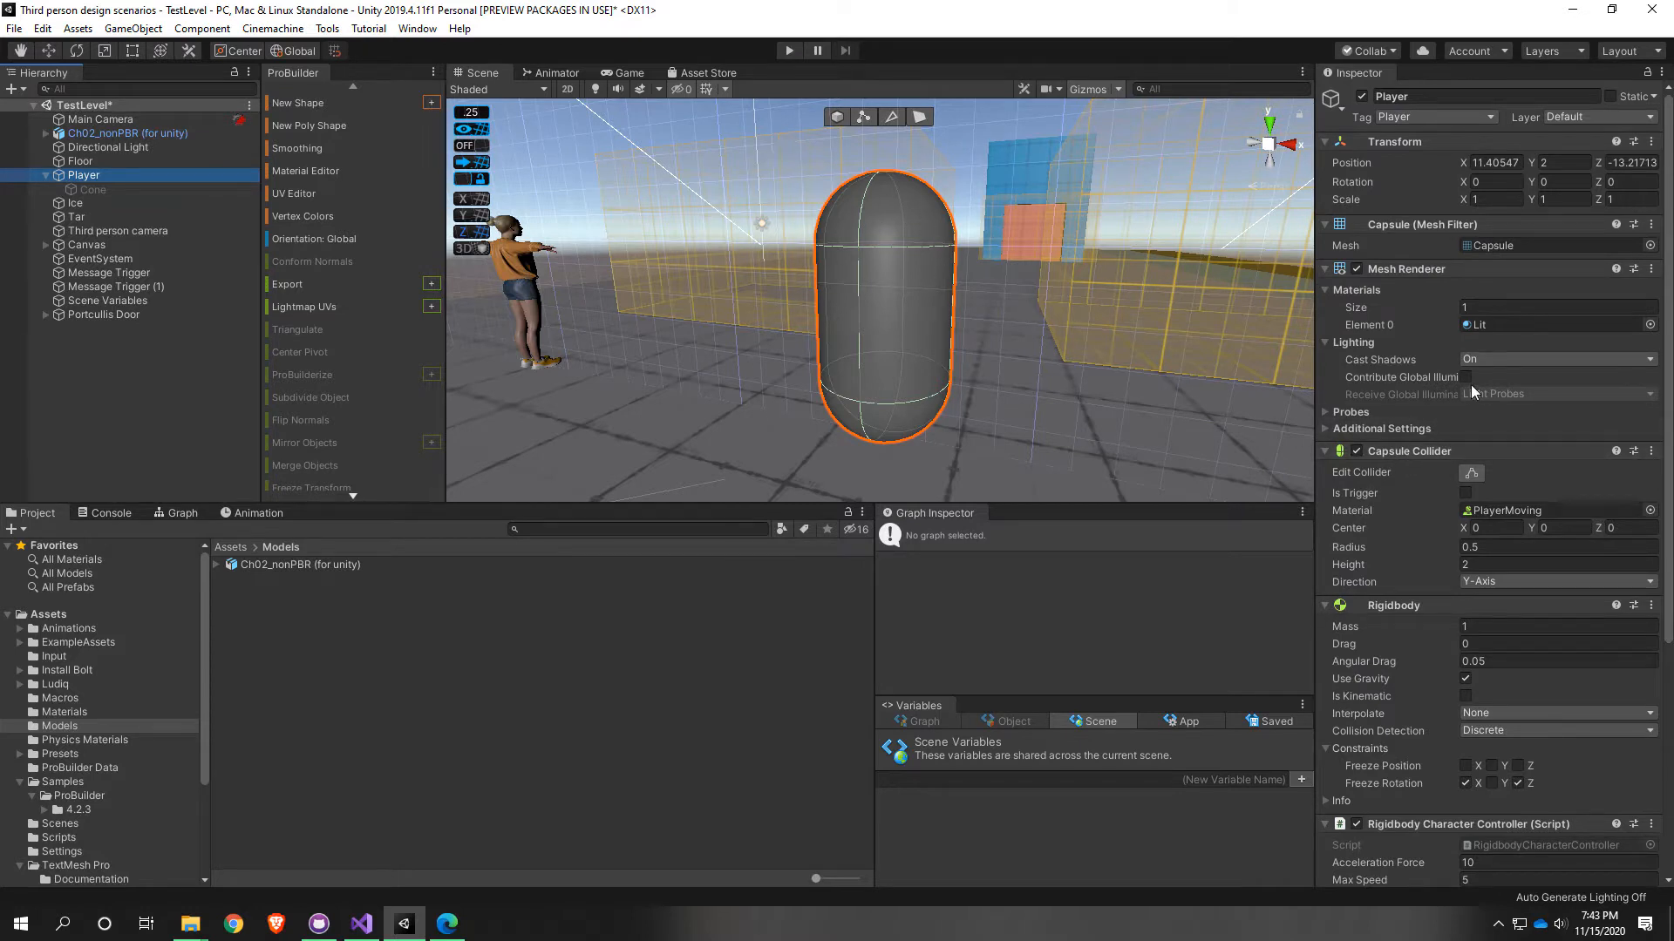
{"action": "right_click", "coordinate": [1414, 232]}
{"action": "left_click", "coordinate": [1447, 266]}
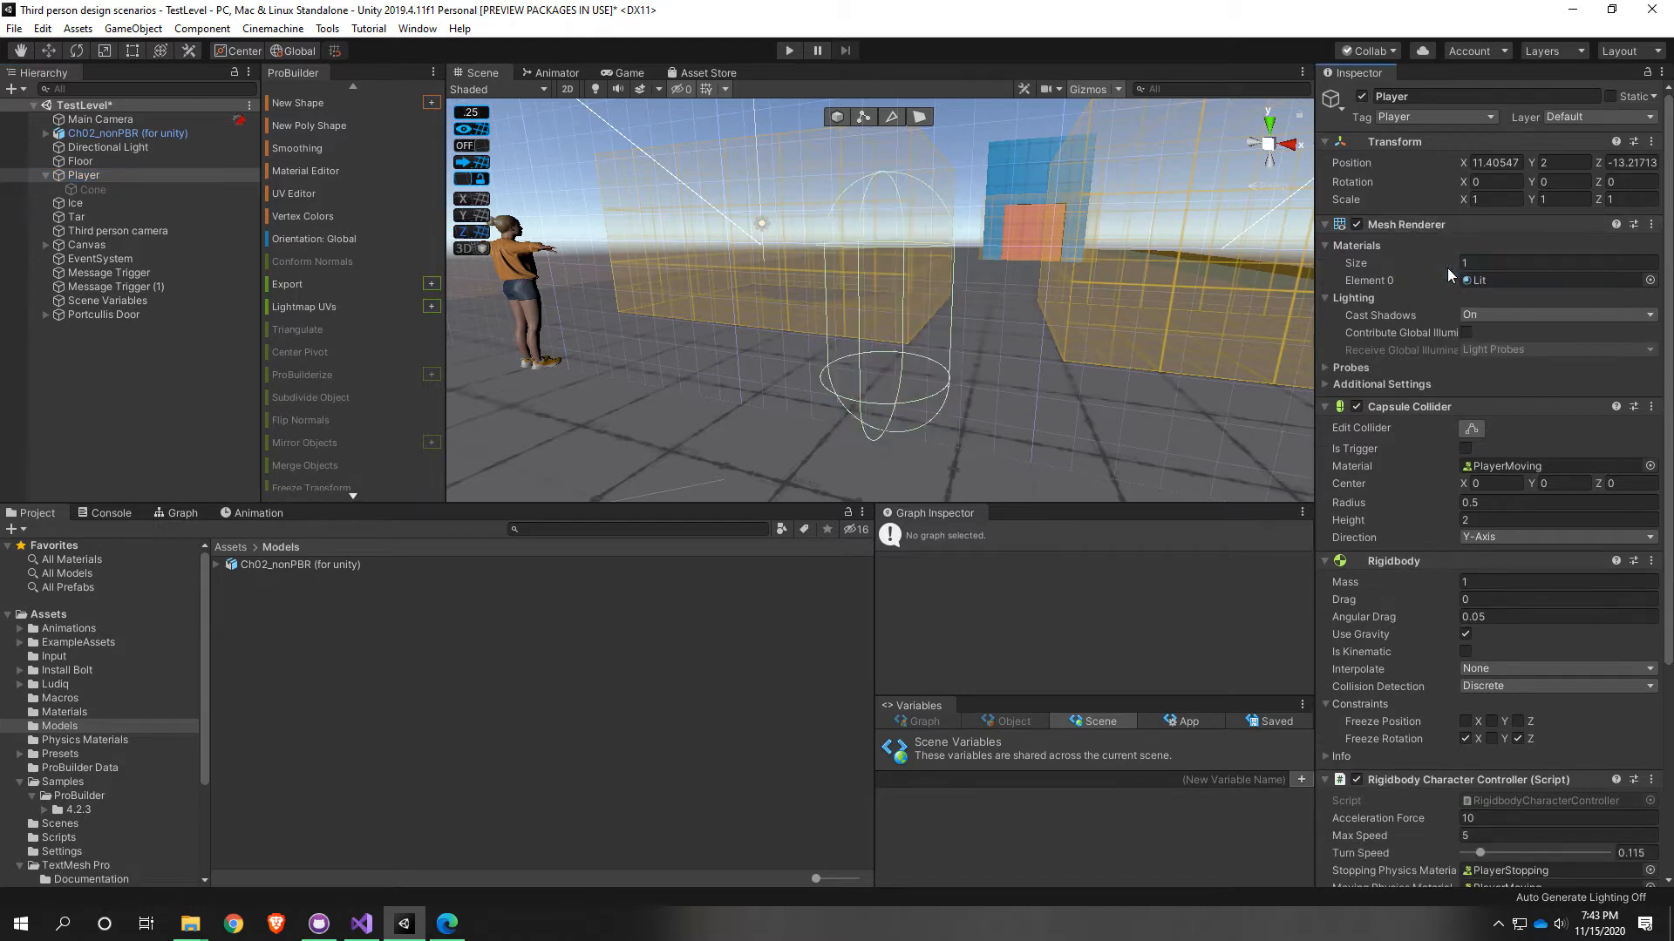
{"action": "right_click", "coordinate": [1428, 227]}
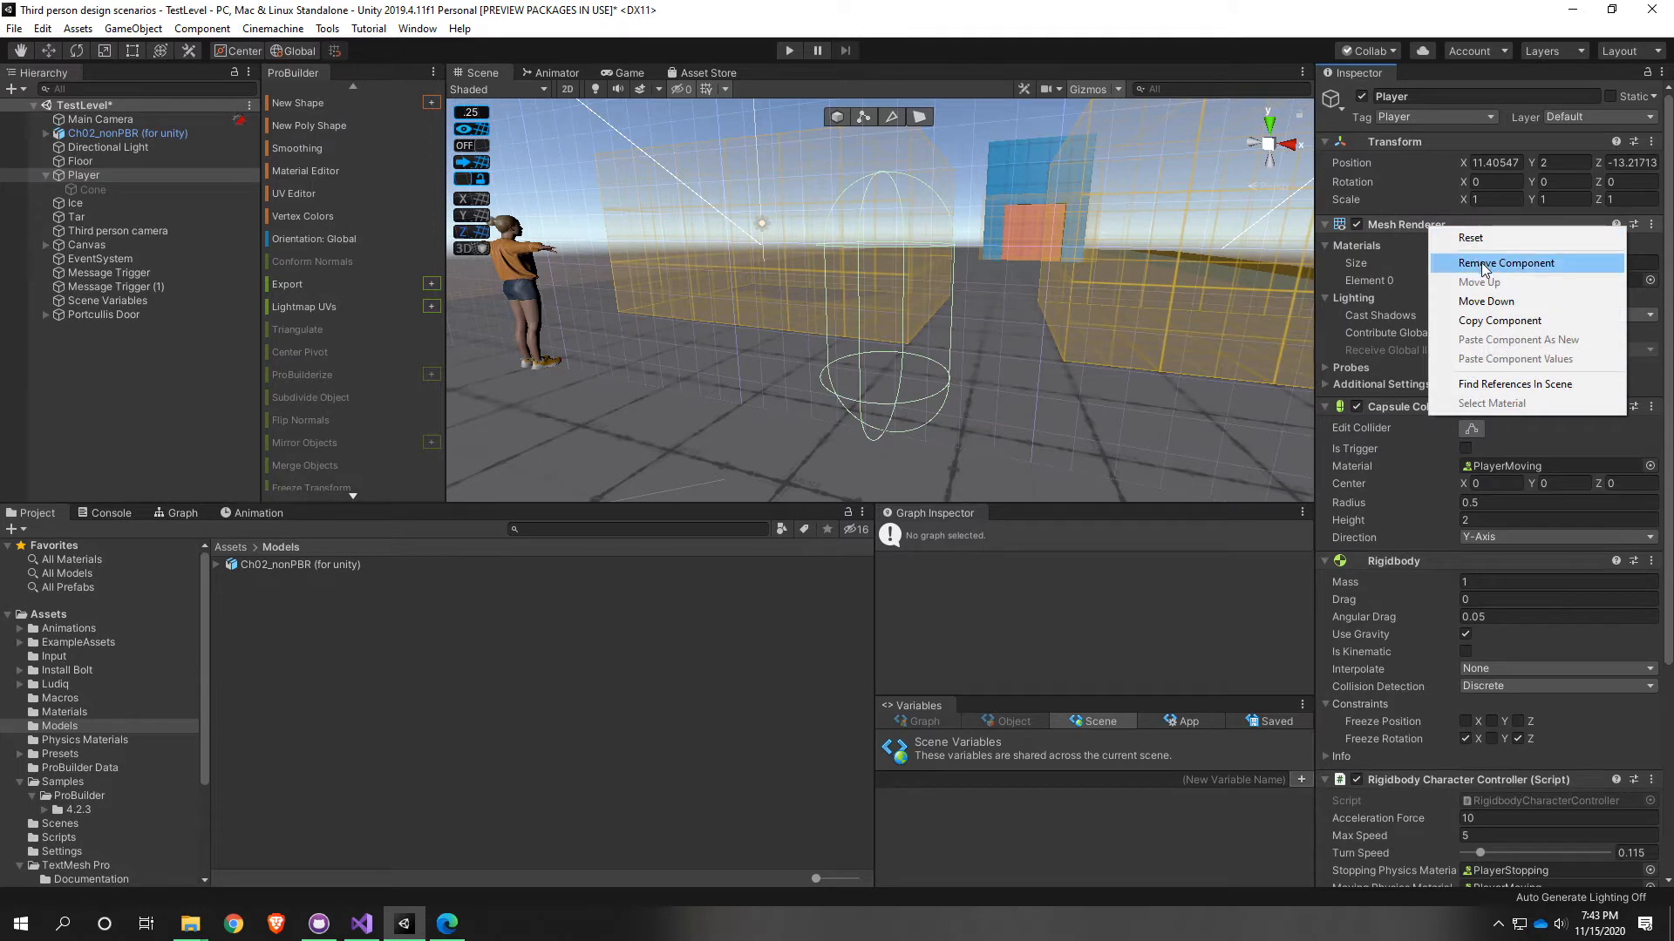
{"action": "left_click", "coordinate": [1482, 263]}
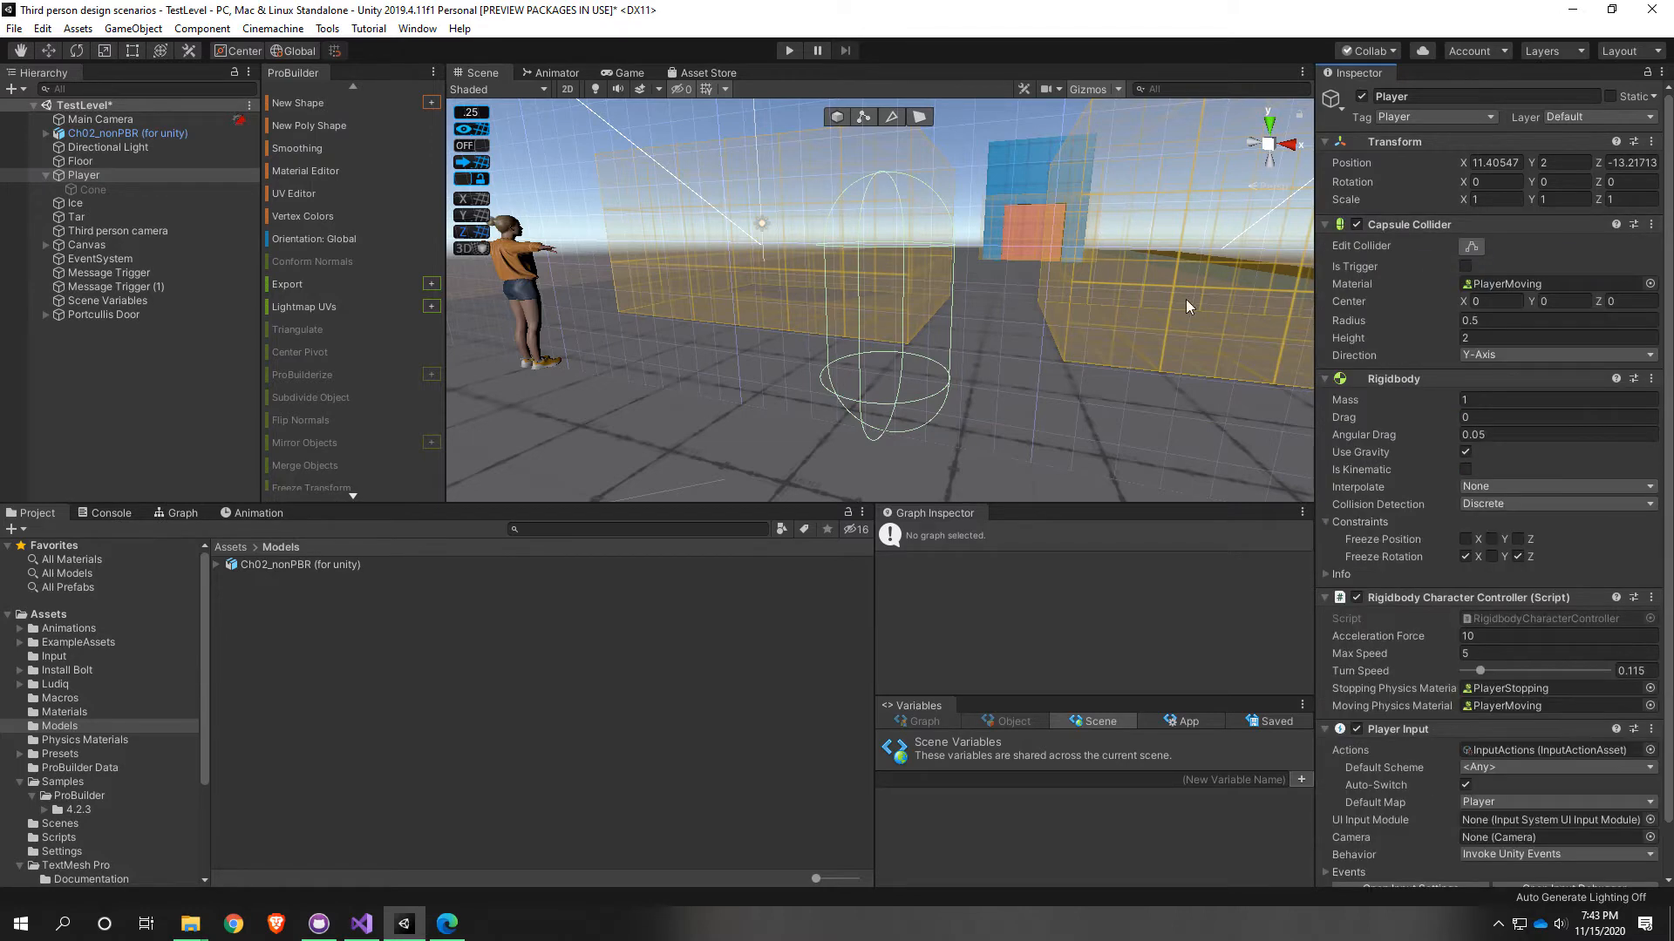
Step: Delete the Cone child object from Player
{"action": "left_click_drag", "start_coordinate": [1075, 365], "coordinate": [817, 350], "text": "alt"}
{"action": "key", "text": "d"}
{"action": "right_click_drag", "start_coordinate": [818, 349], "coordinate": [1127, 377]}
{"action": "key", "text": "a"}
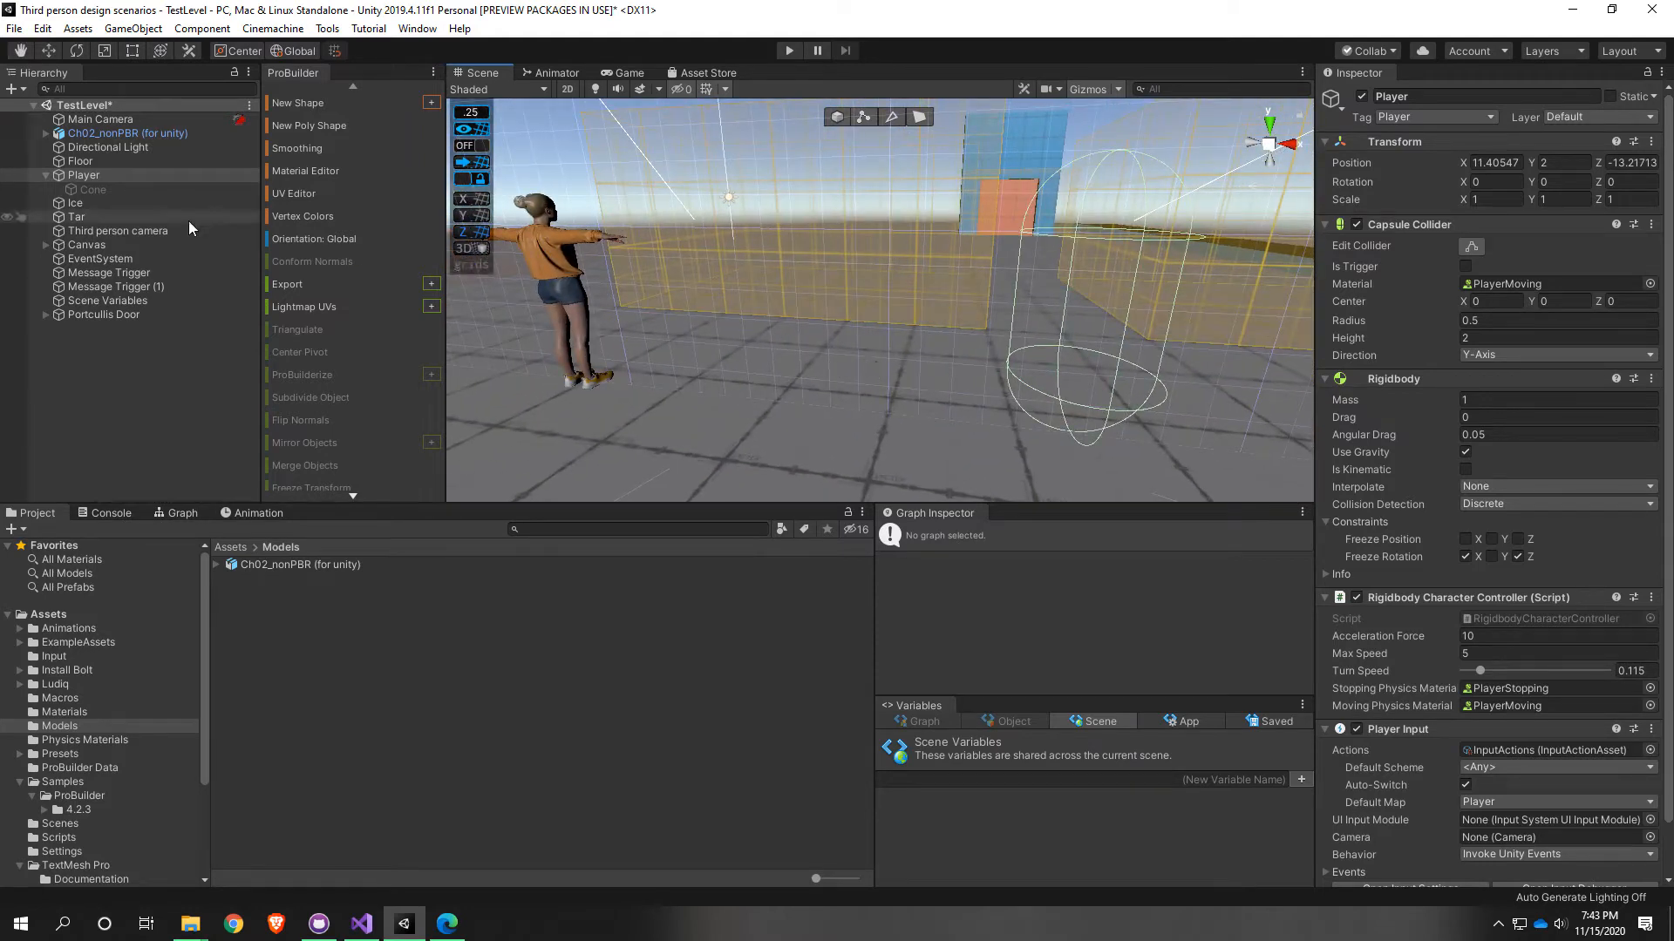
{"action": "left_click", "coordinate": [103, 189]}
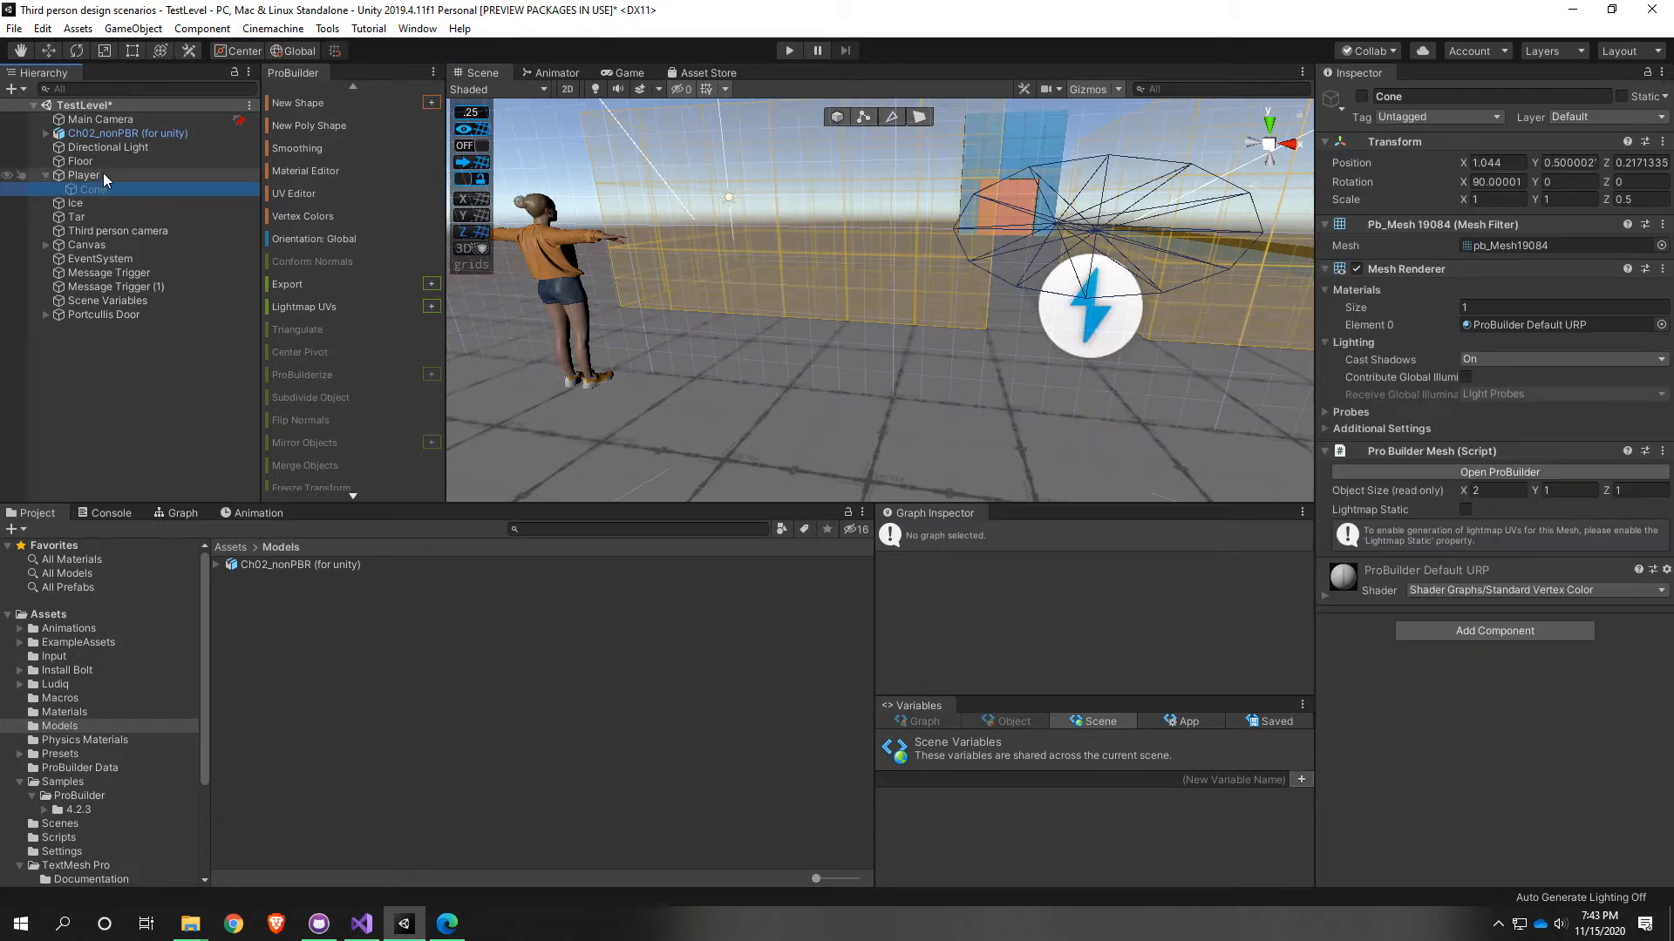
{"action": "key", "text": "Delete"}
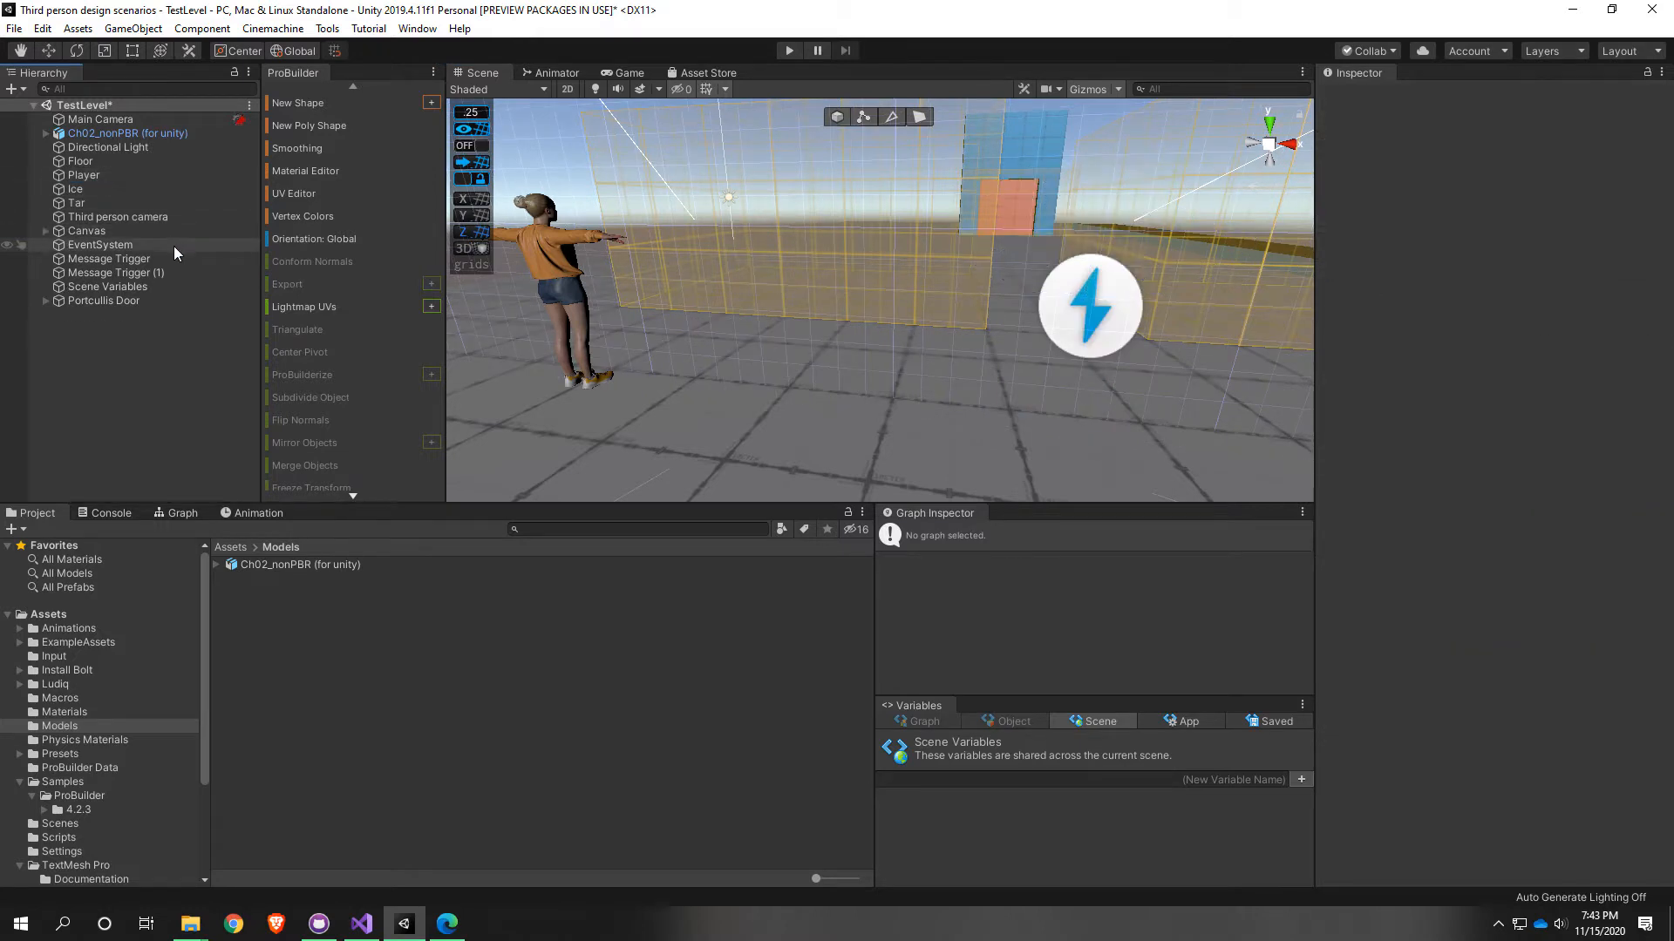
Step: Make the Ch02_nonPBR (for unity) character model a child of the Player object
{"action": "left_click", "coordinate": [91, 177]}
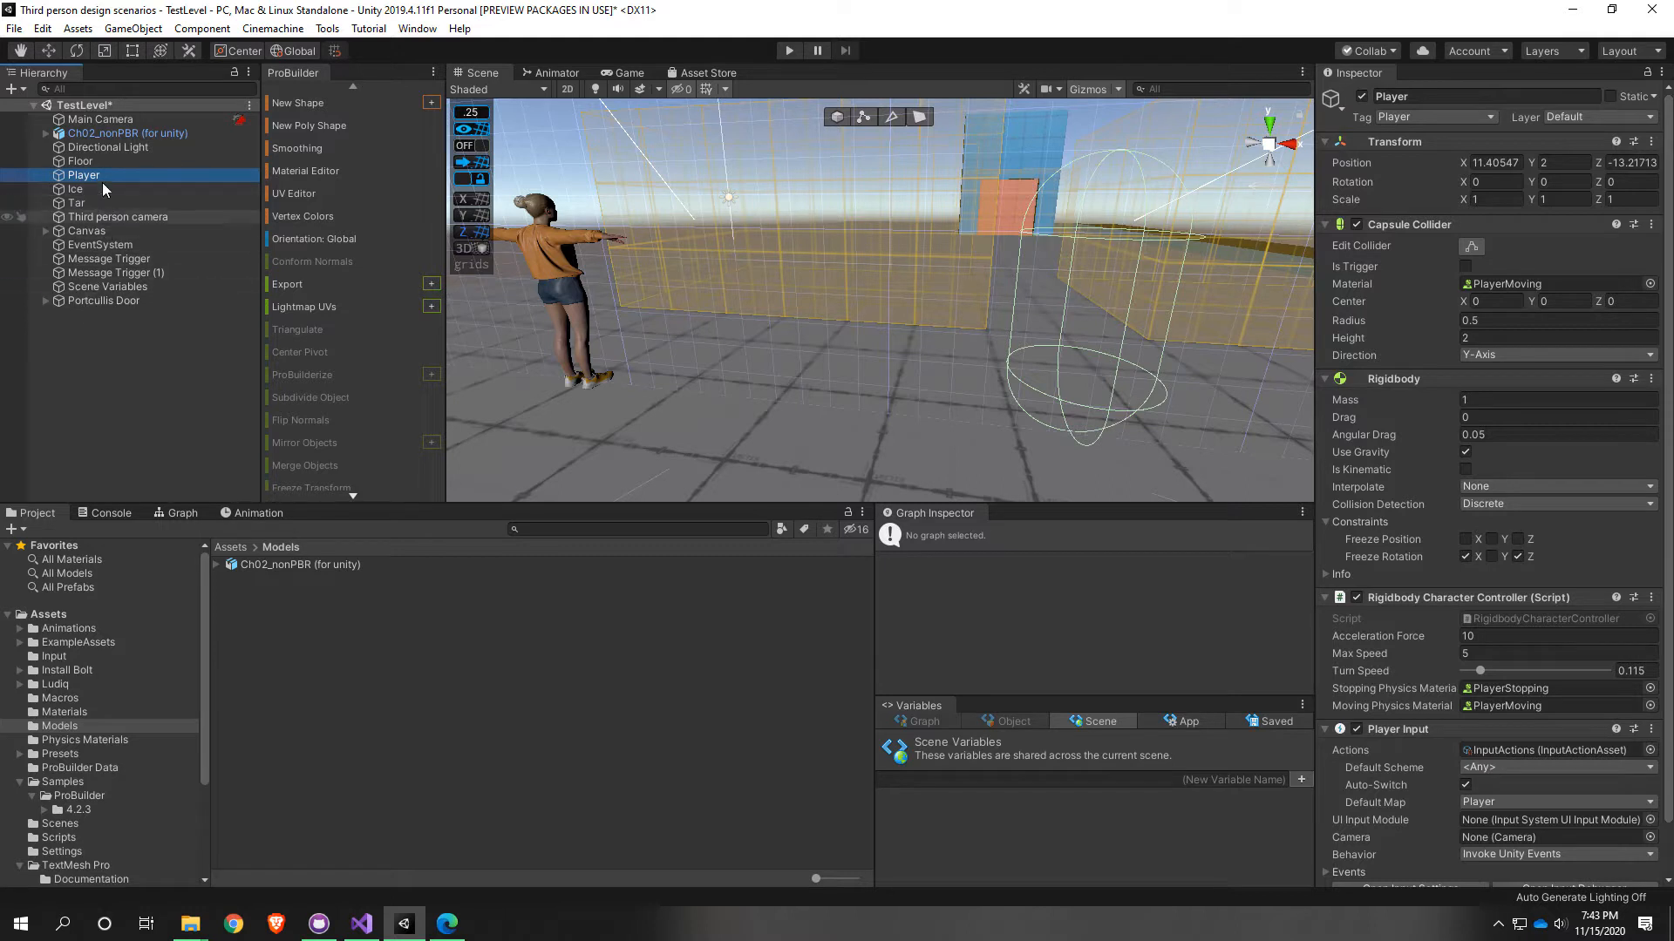
{"action": "left_click", "coordinate": [108, 134]}
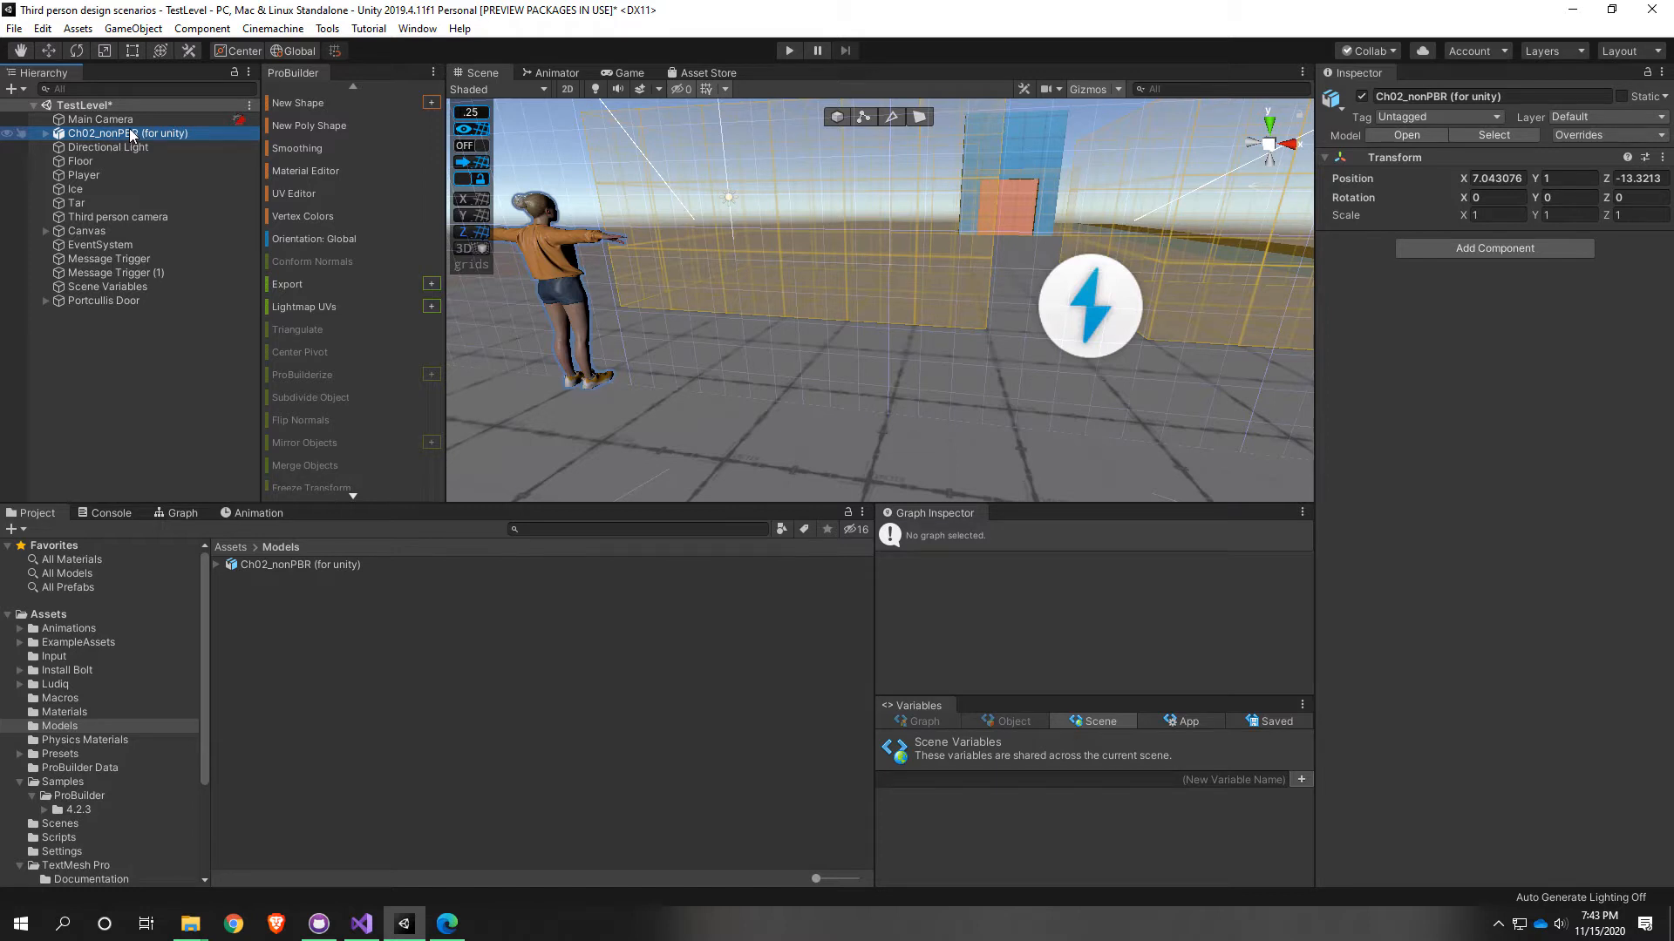
{"action": "left_click_drag", "start_coordinate": [131, 134], "coordinate": [92, 175]}
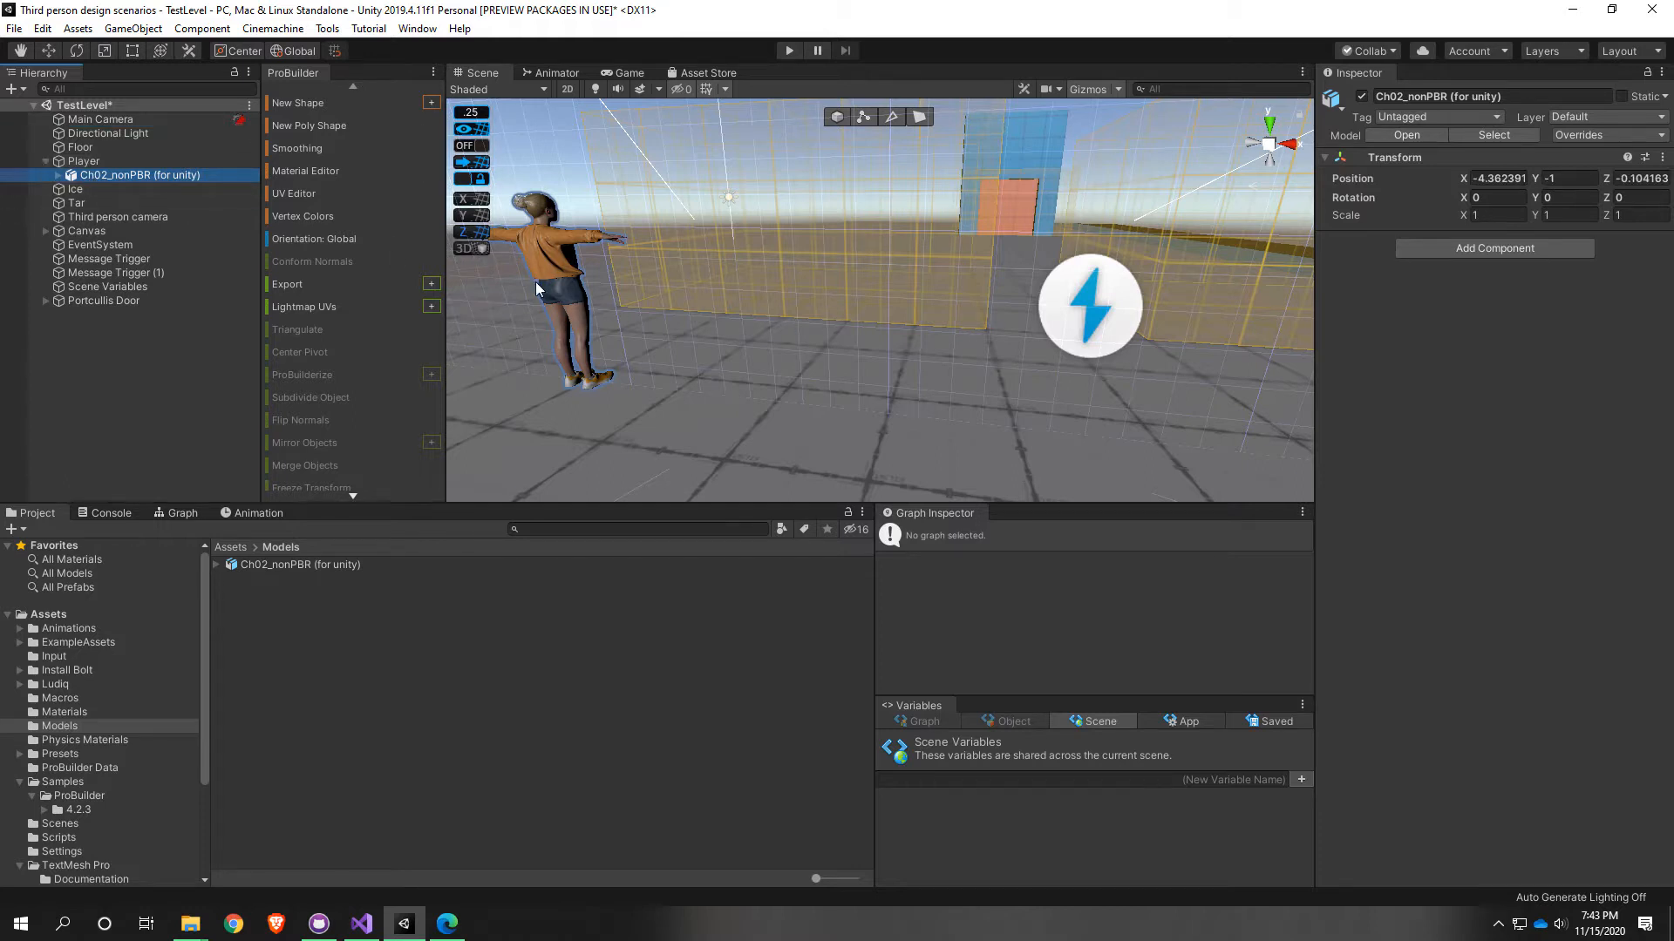
Step: Set the X and Z position of the Ch02_nonPBR model under Player to 0
{"action": "left_click", "coordinate": [84, 161]}
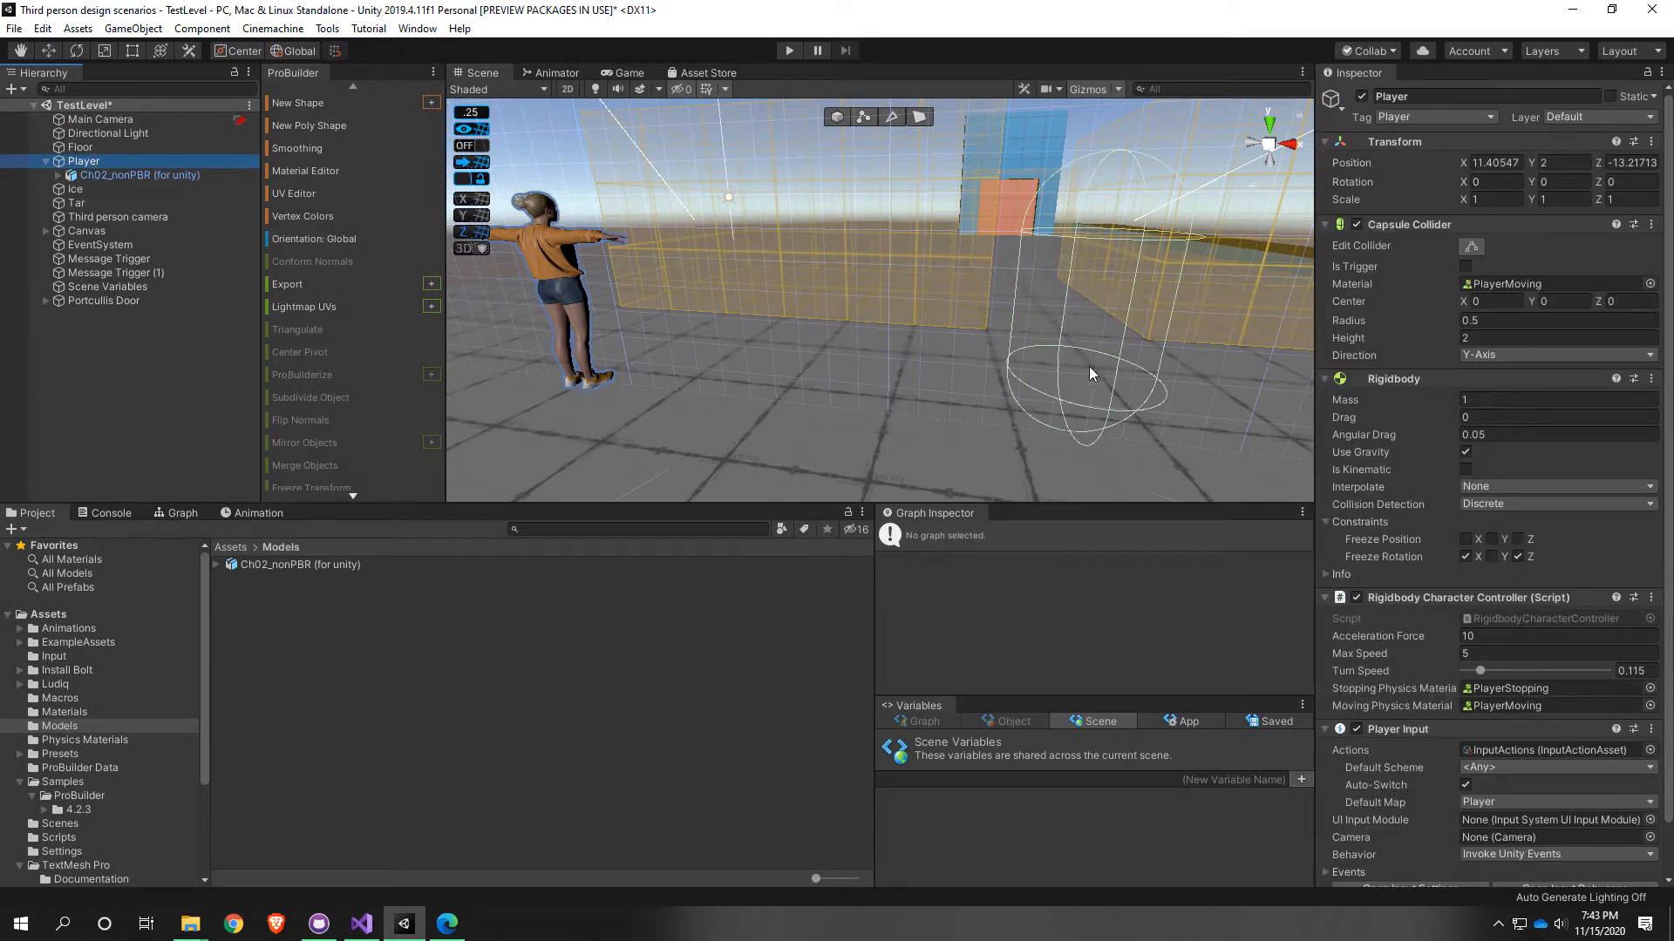
{"action": "left_click", "coordinate": [122, 176]}
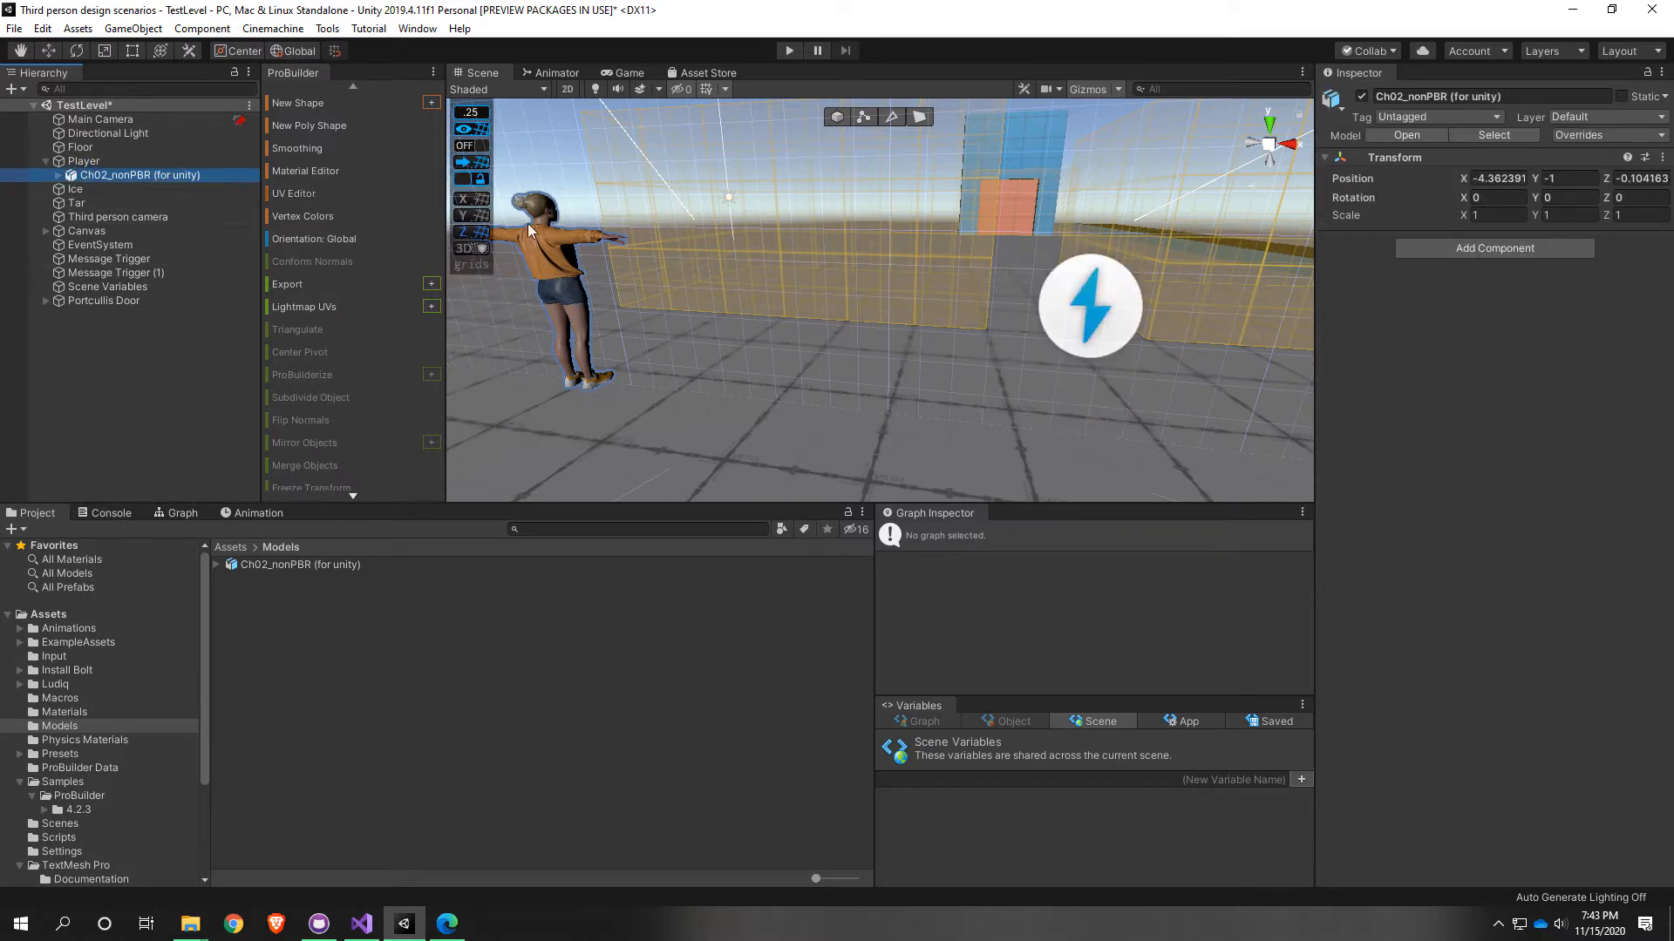
{"action": "left_click", "coordinate": [1492, 179]}
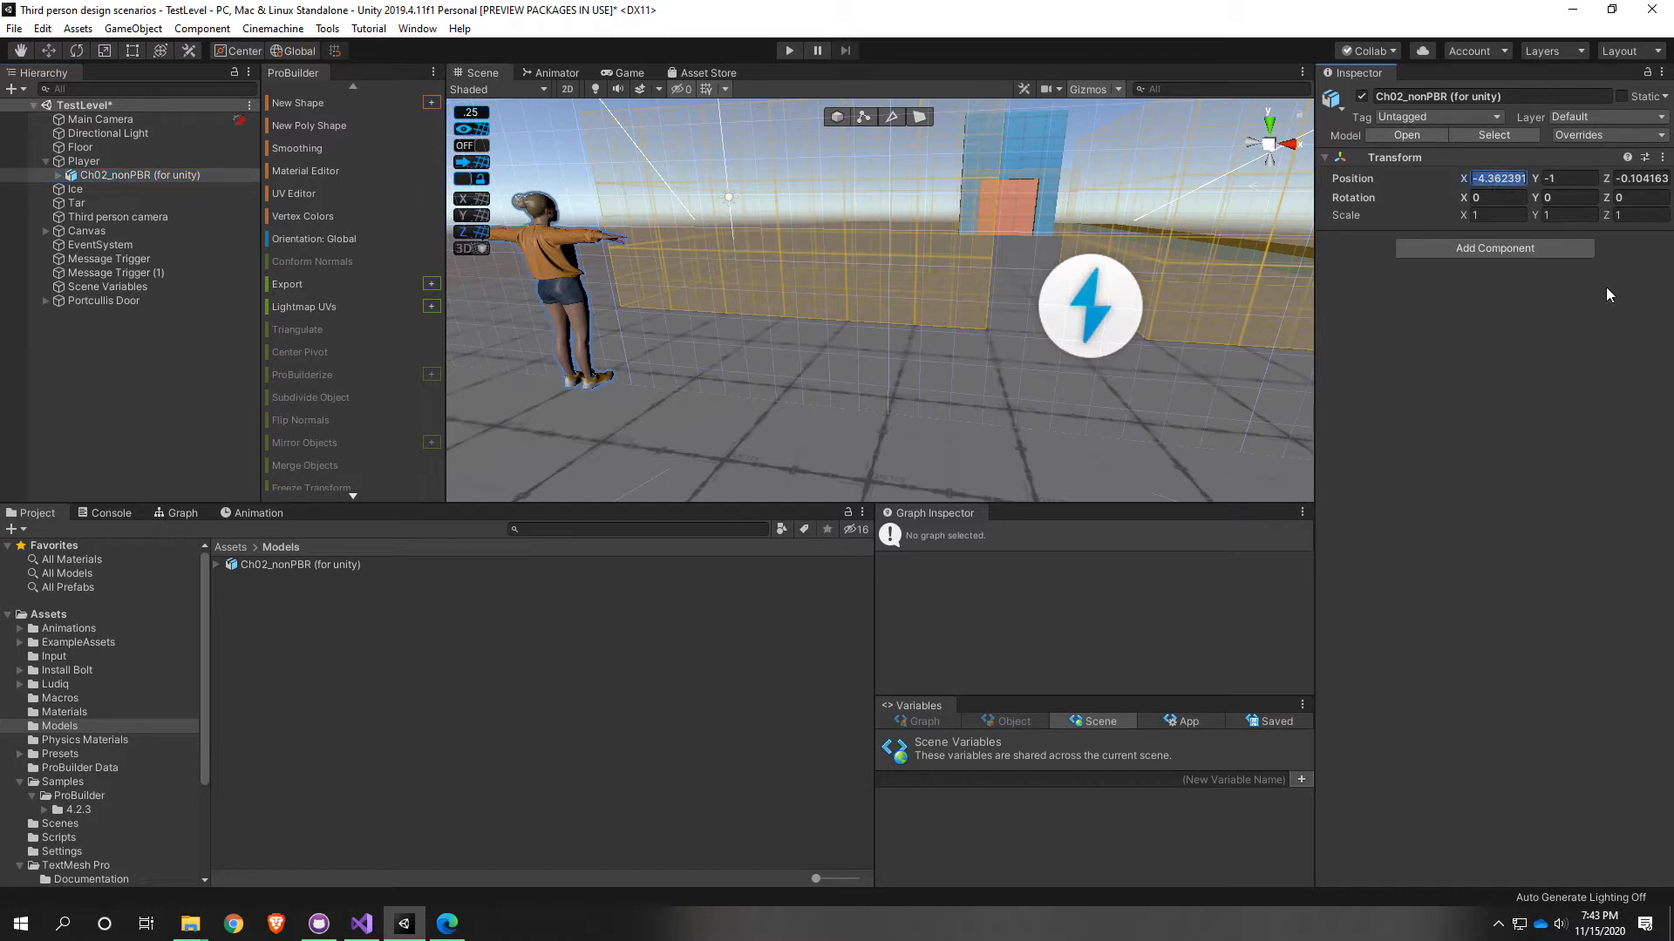
{"action": "type", "text": "0"}
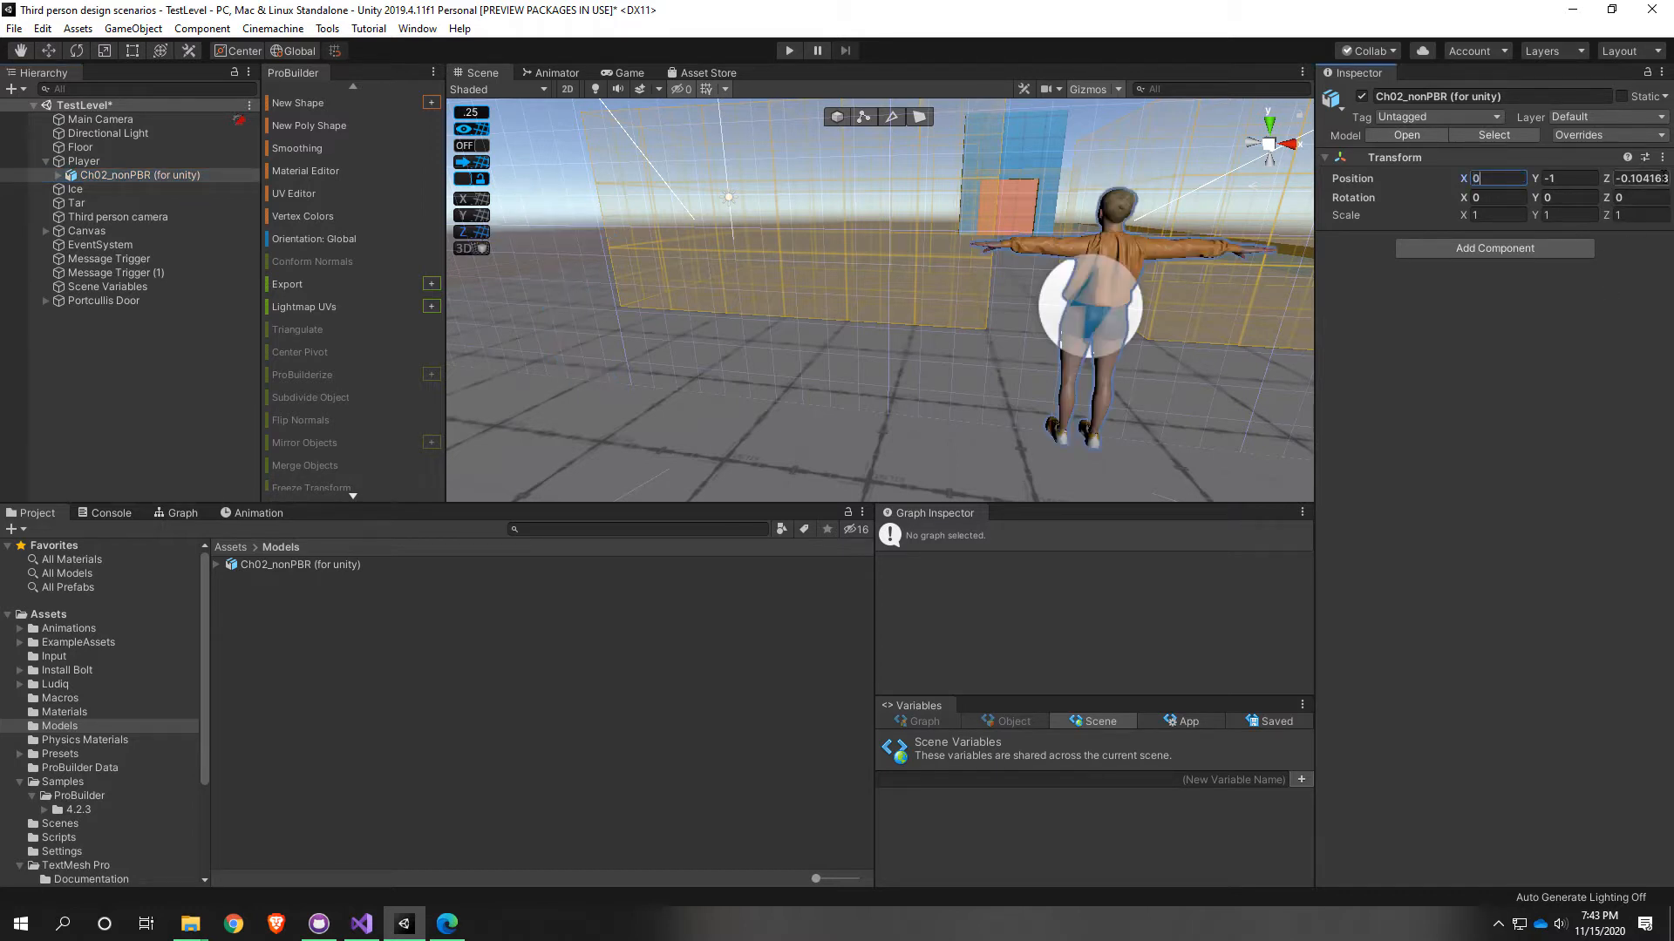
{"action": "left_click", "coordinate": [1666, 178]}
{"action": "type", "text": "0"}
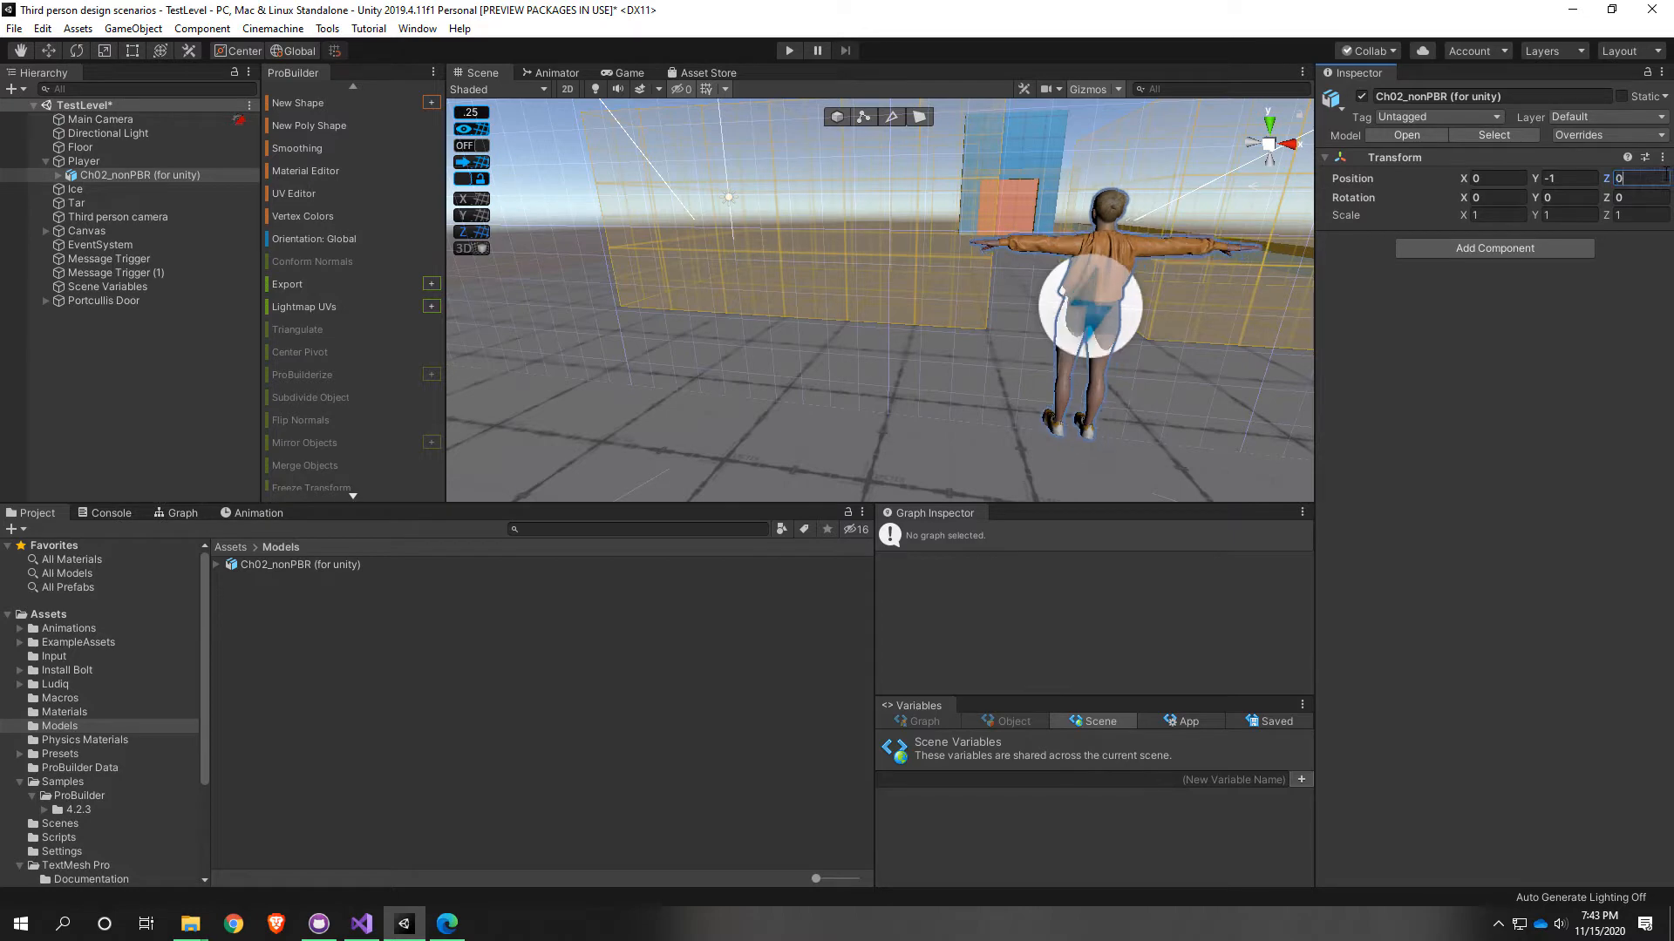
{"action": "key", "text": "Return"}
Step: Examine from several angles how the character model fits inside Player's capsule collider and stands on the floor
{"action": "left_click_drag", "start_coordinate": [1090, 331], "coordinate": [1321, 176], "text": "alt"}
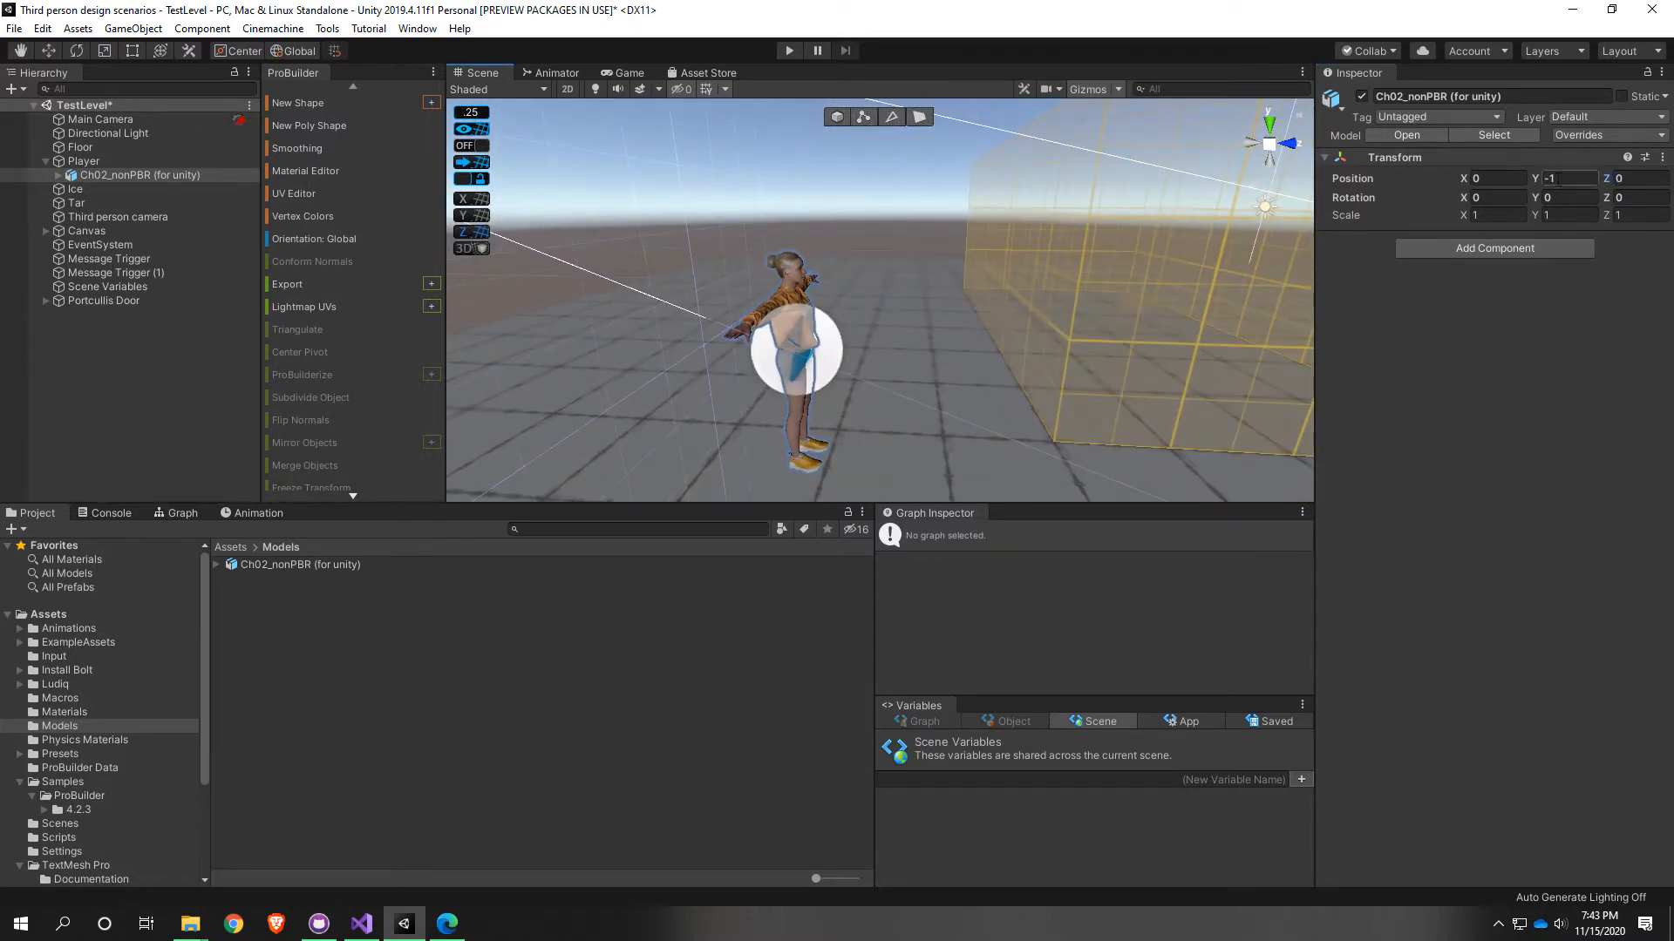
{"action": "middle_click_drag", "start_coordinate": [945, 422], "coordinate": [1113, 288]}
{"action": "left_click", "coordinate": [94, 163]}
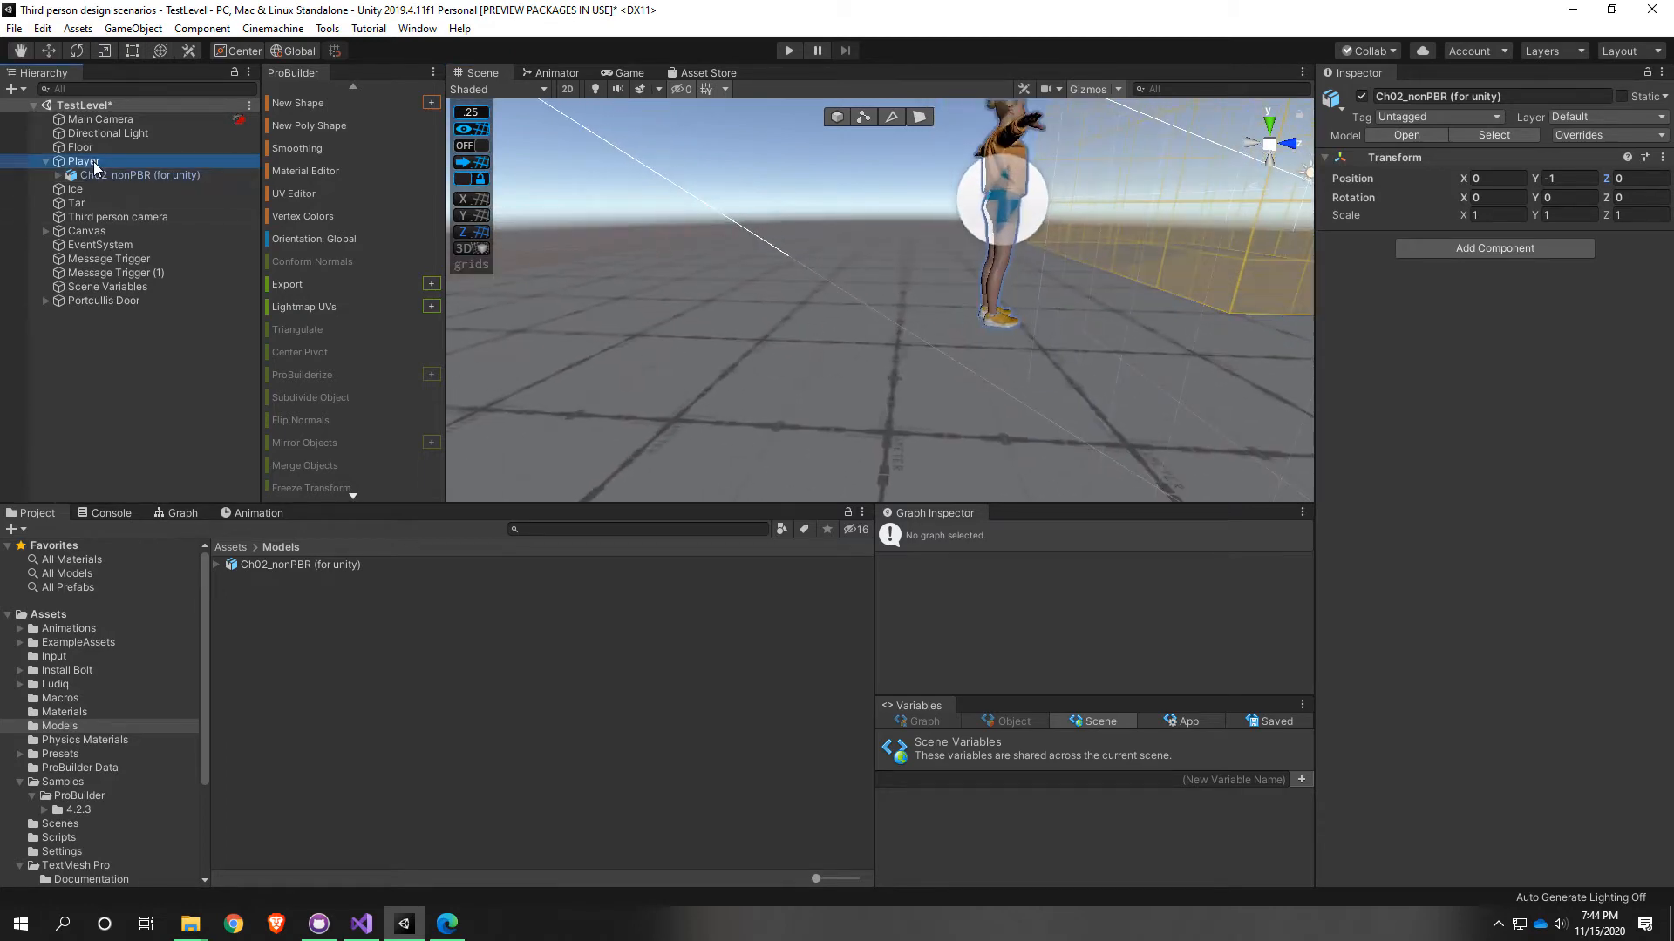
{"action": "right_click_drag", "start_coordinate": [1062, 232], "coordinate": [1441, 327]}
{"action": "key", "text": "s"}
{"action": "key", "text": "w"}
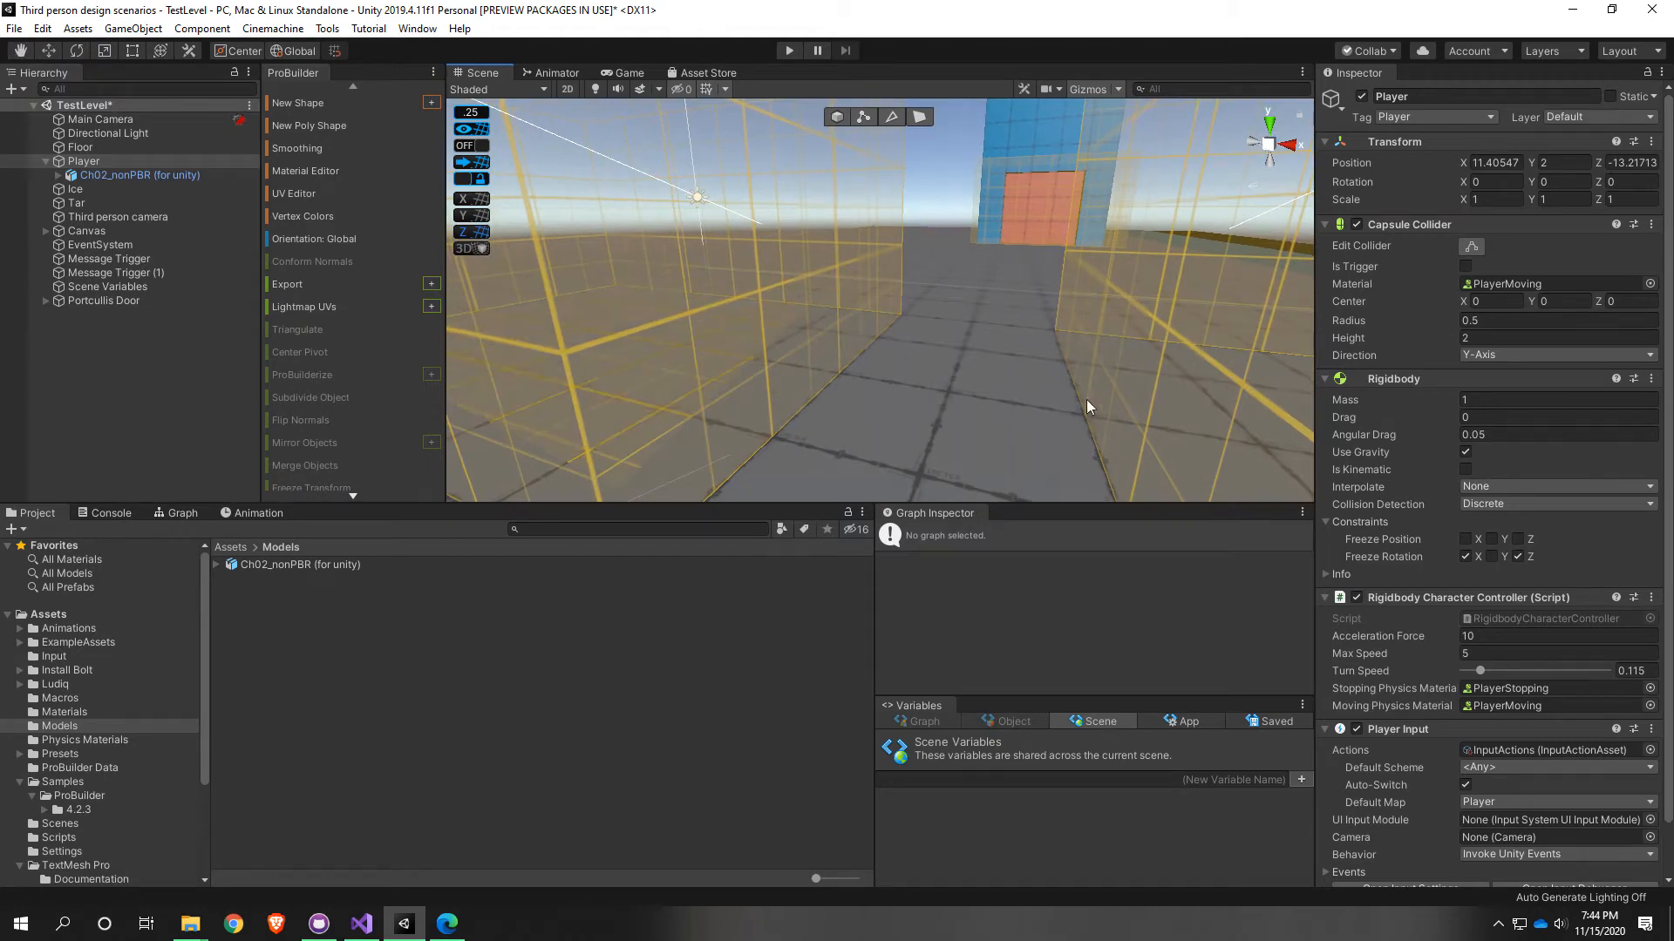
{"action": "right_click_drag", "start_coordinate": [1086, 399], "coordinate": [390, 342]}
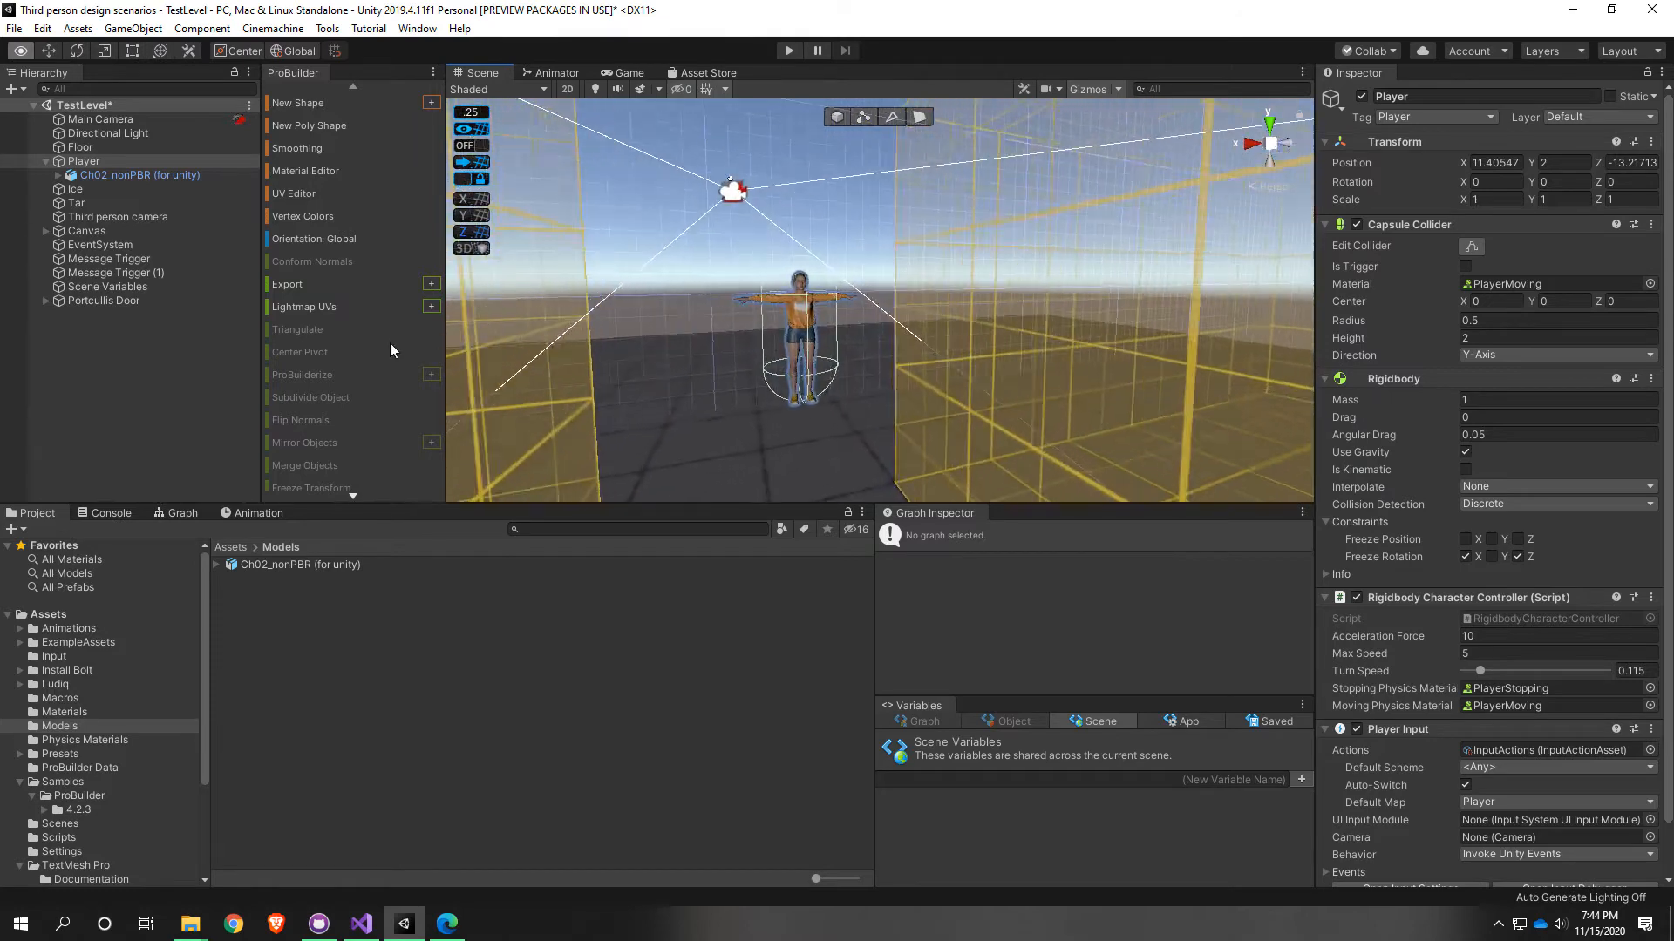
{"action": "key", "text": "f"}
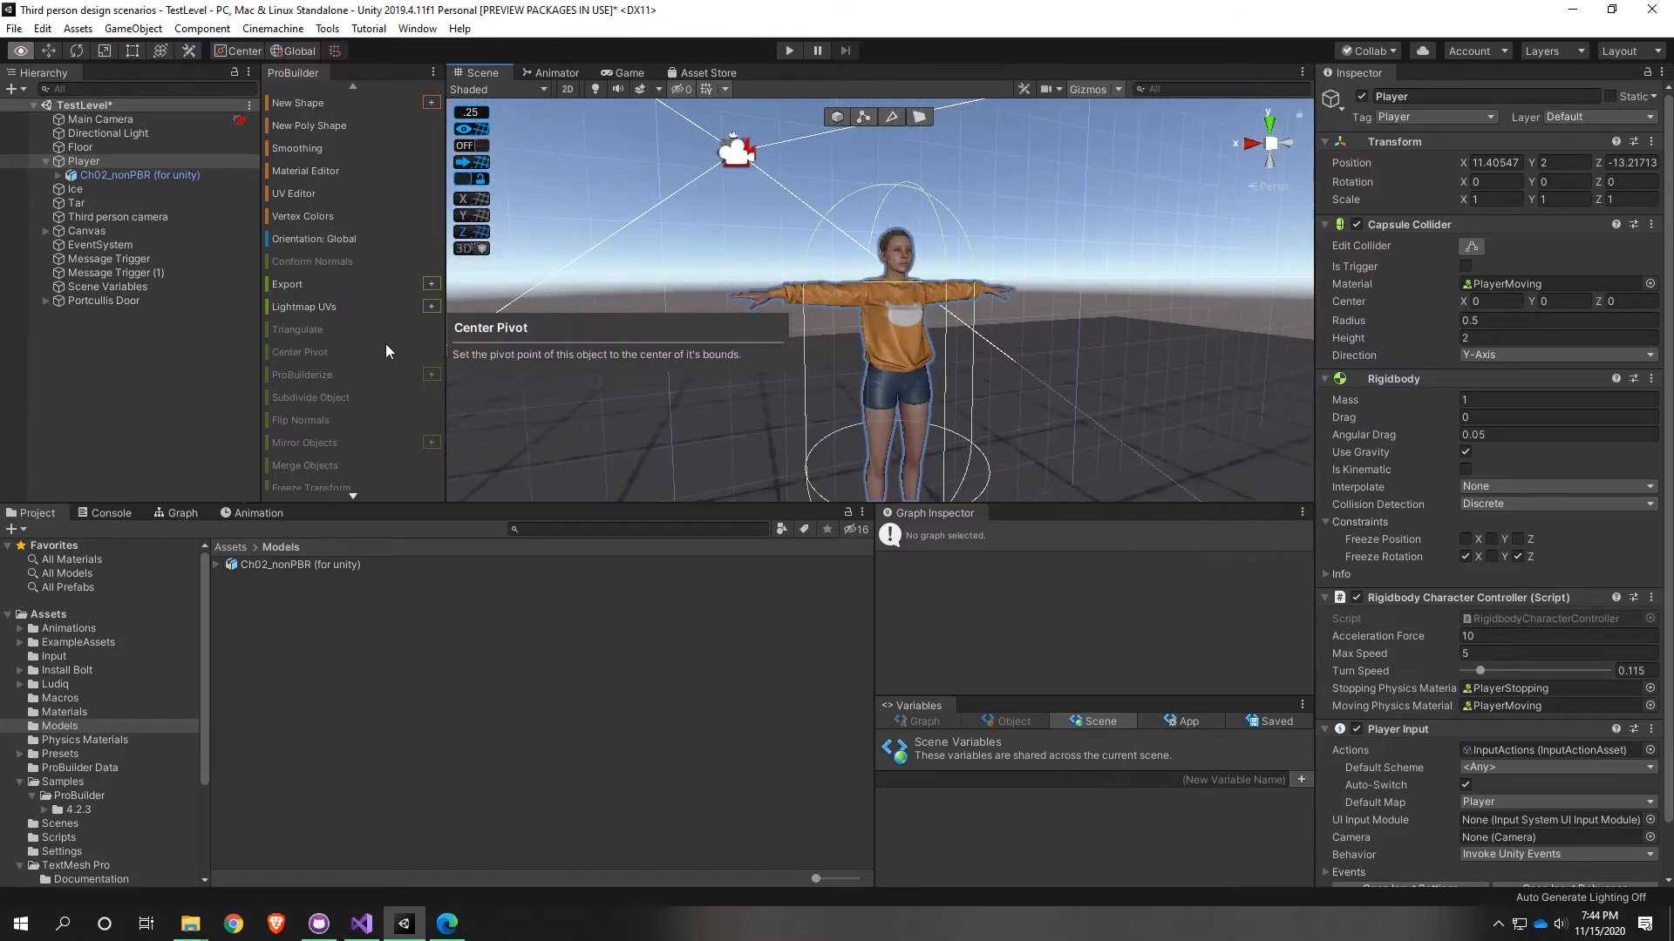
{"action": "right_click_drag", "start_coordinate": [948, 359], "coordinate": [976, 528]}
{"action": "key", "text": "s"}
{"action": "key", "text": "w"}
{"action": "key", "text": "s"}
{"action": "key", "text": "d"}
{"action": "scroll", "coordinate": [937, 389], "scroll_direction": "up", "scroll_amount": 4}
{"action": "middle_click_drag", "start_coordinate": [937, 389], "coordinate": [918, 302]}
{"action": "right_click_drag", "start_coordinate": [919, 301], "coordinate": [895, 200]}
{"action": "middle_click_drag", "start_coordinate": [900, 289], "coordinate": [900, 266]}
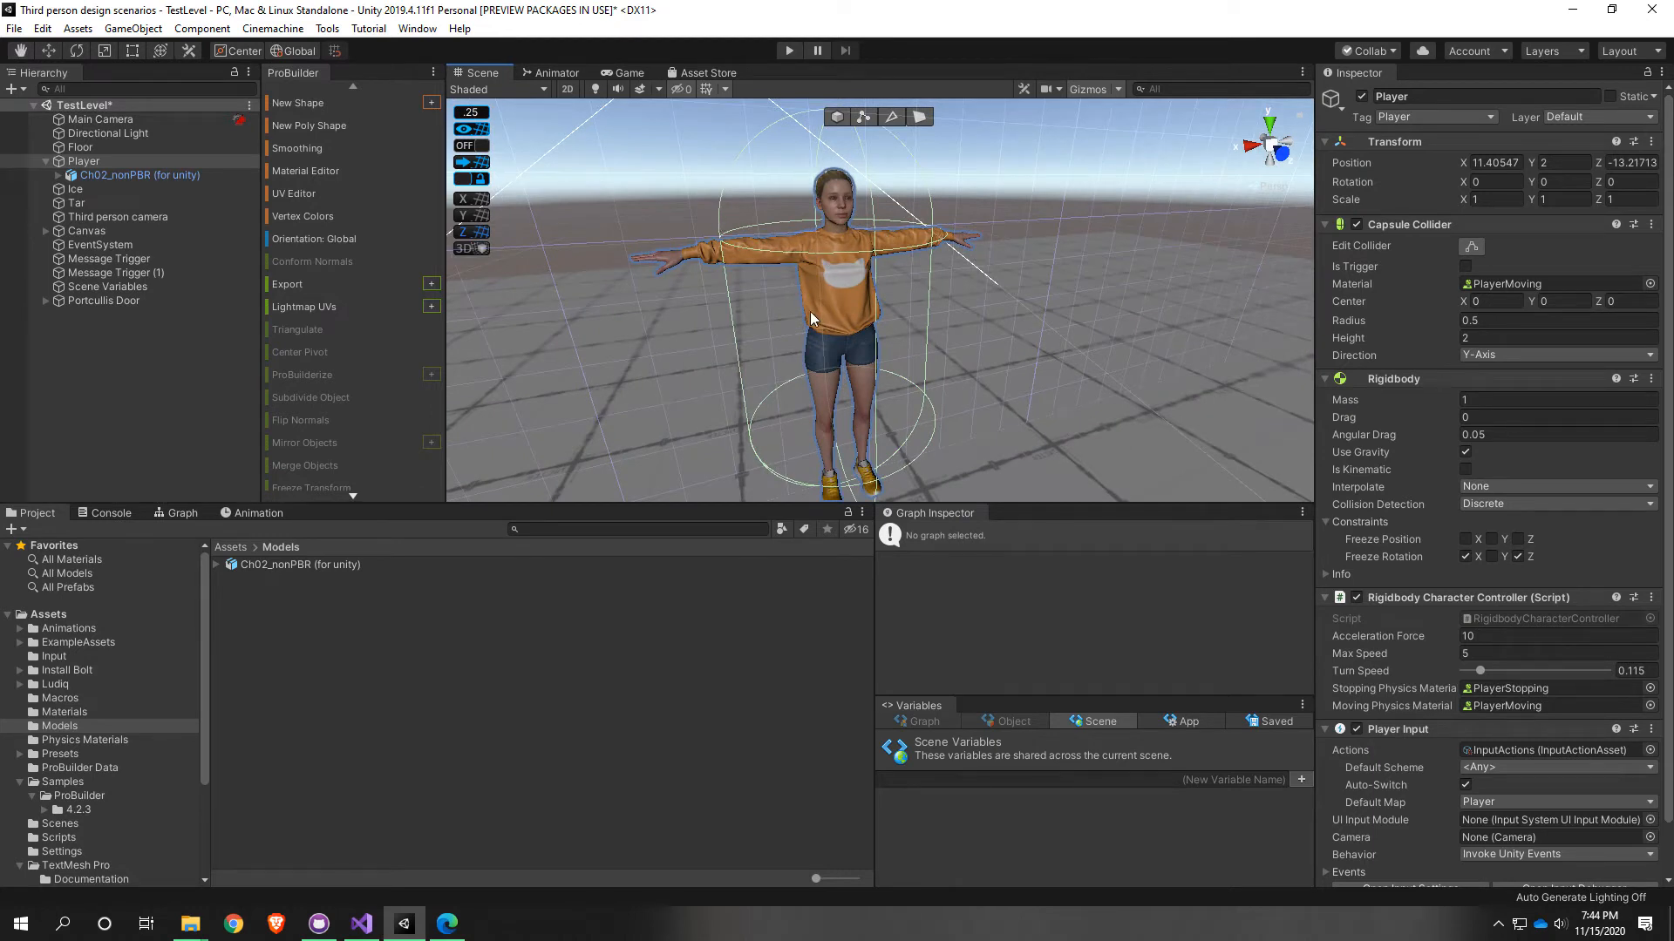
Step: Select the Ch02_nonPBR model under Player and activate the Scale tool in object selection mode
{"action": "left_click", "coordinate": [132, 177]}
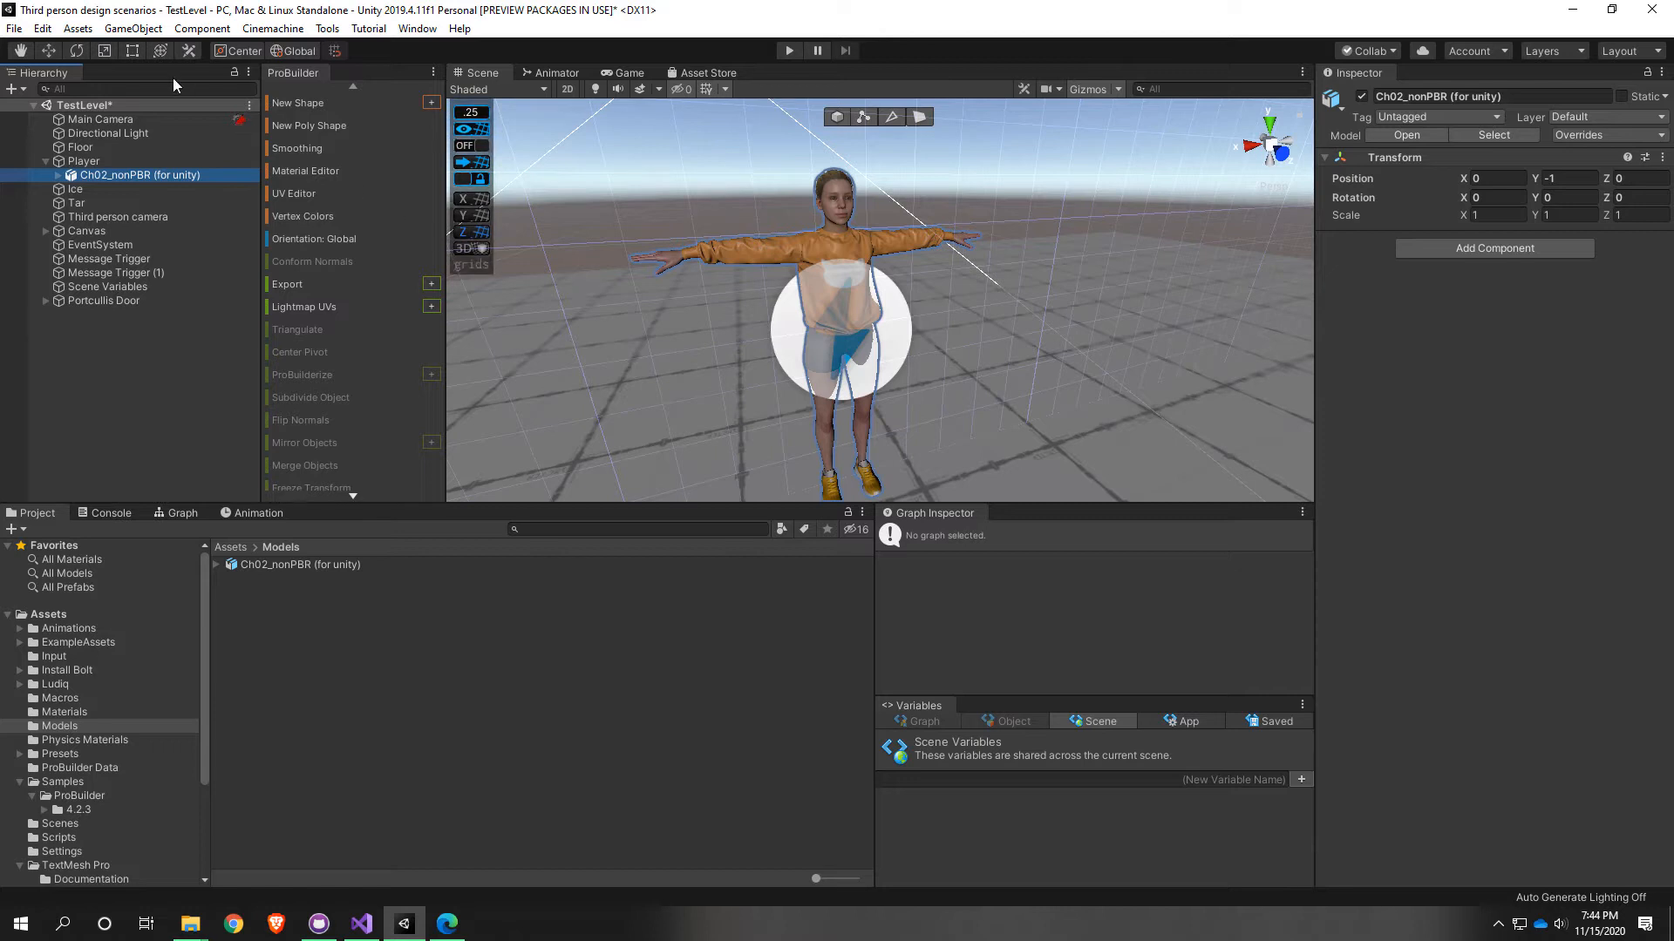
{"action": "left_click", "coordinate": [110, 50]}
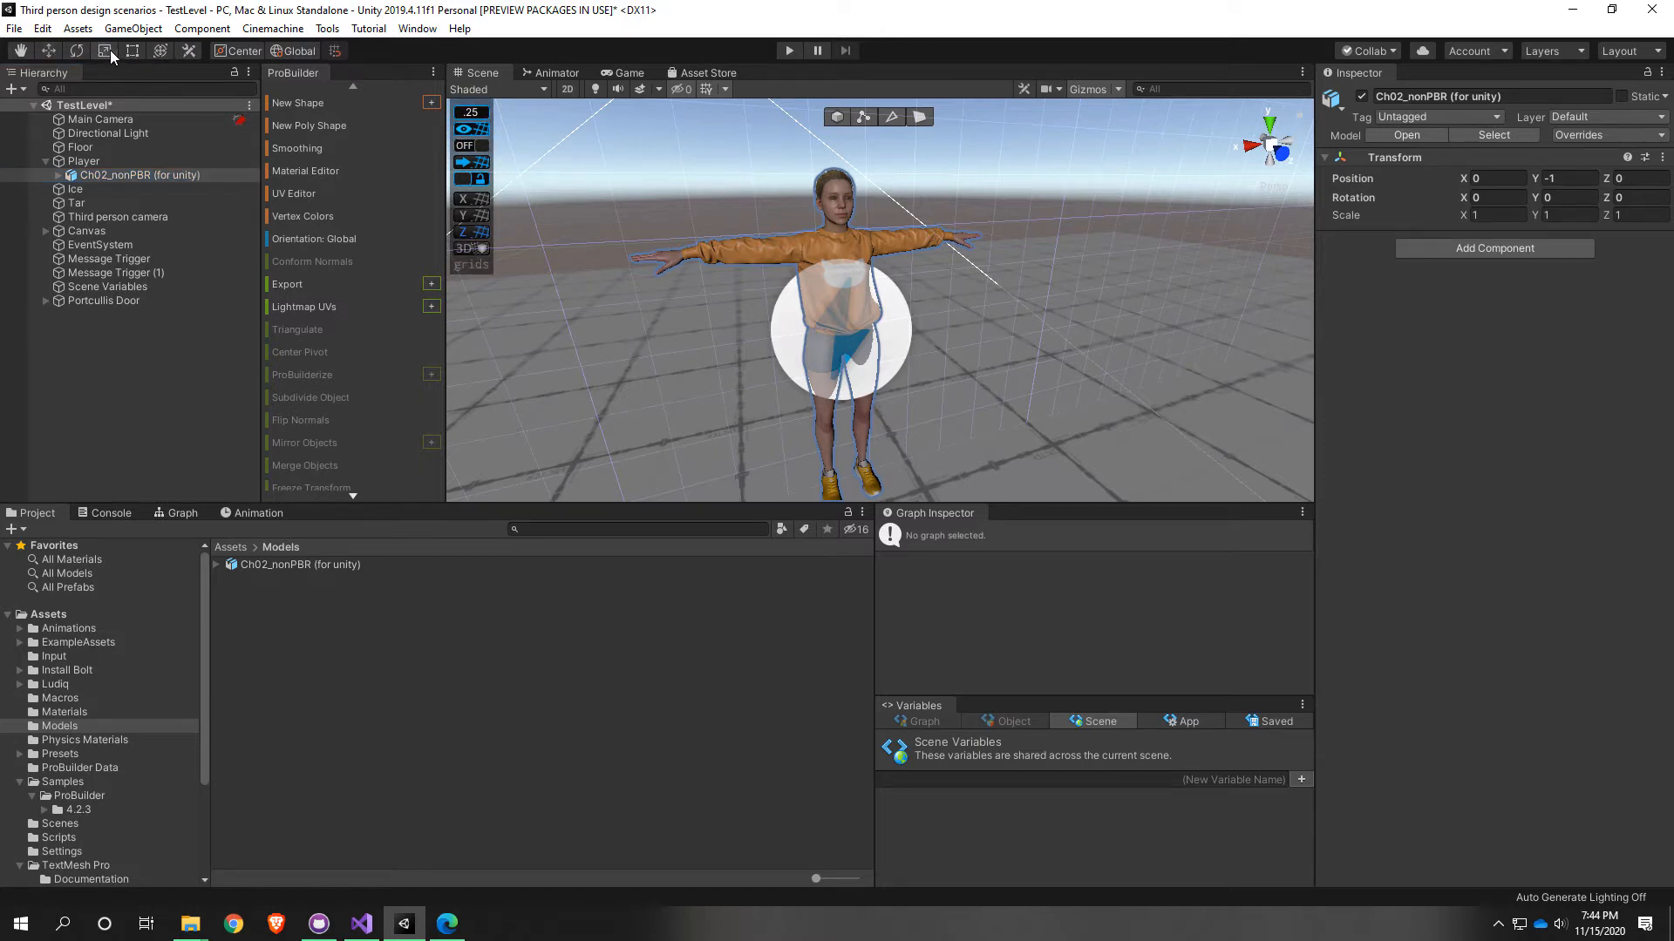
{"action": "left_click", "coordinate": [834, 118]}
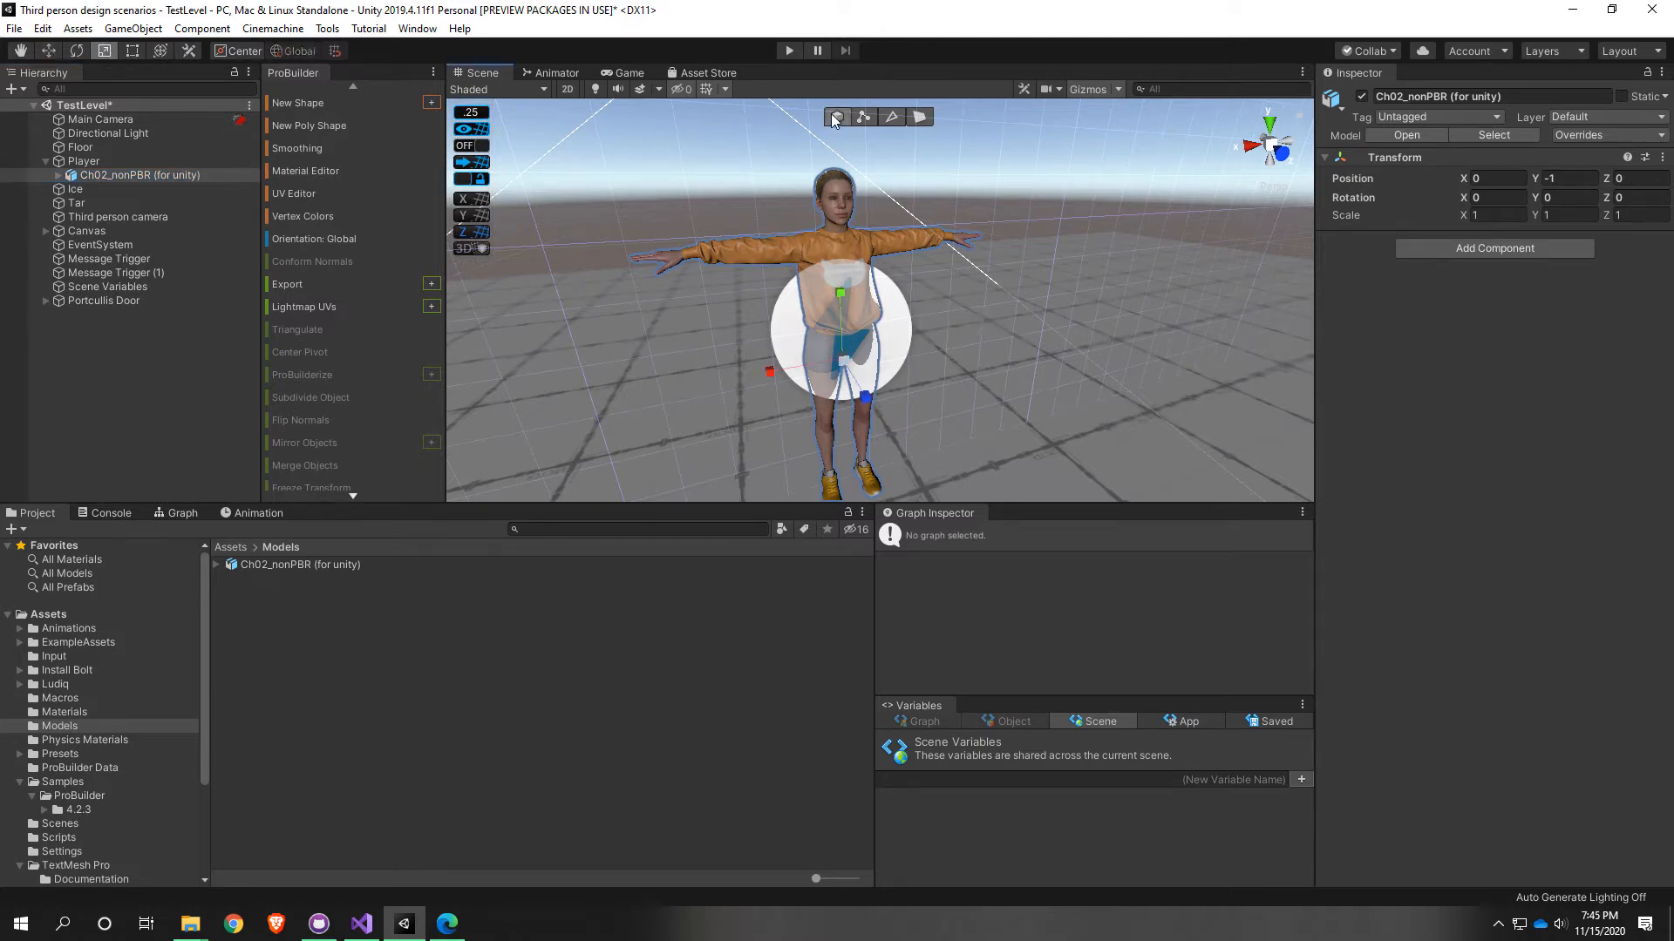
{"action": "left_click", "coordinate": [920, 119]}
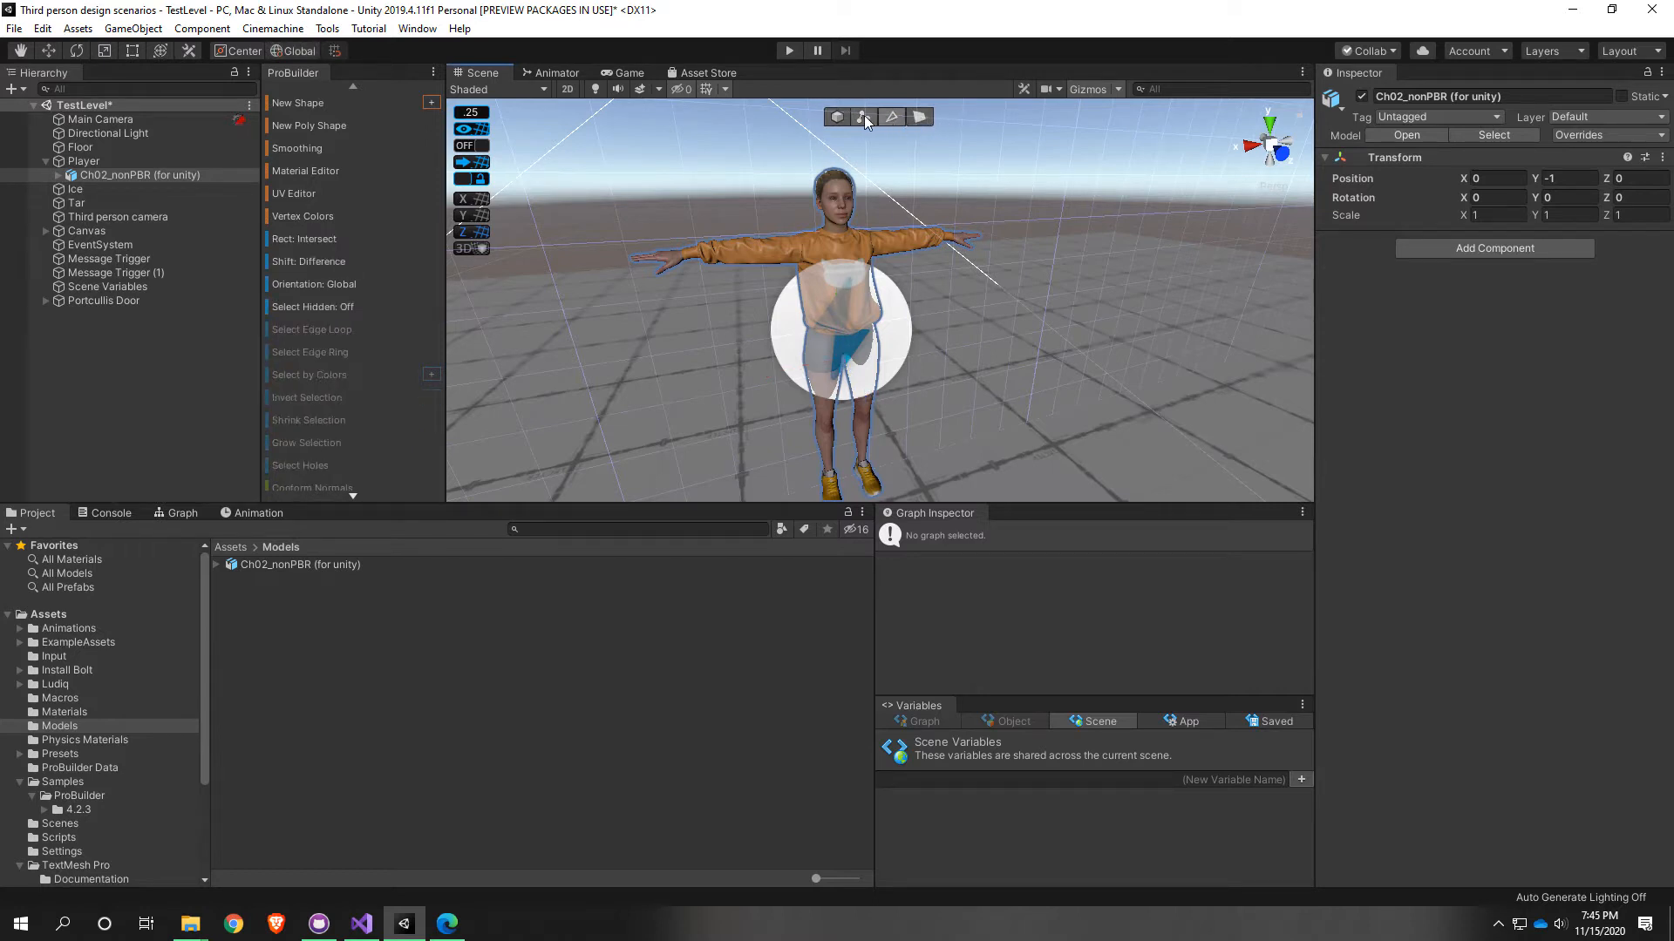
{"action": "left_click", "coordinate": [835, 120]}
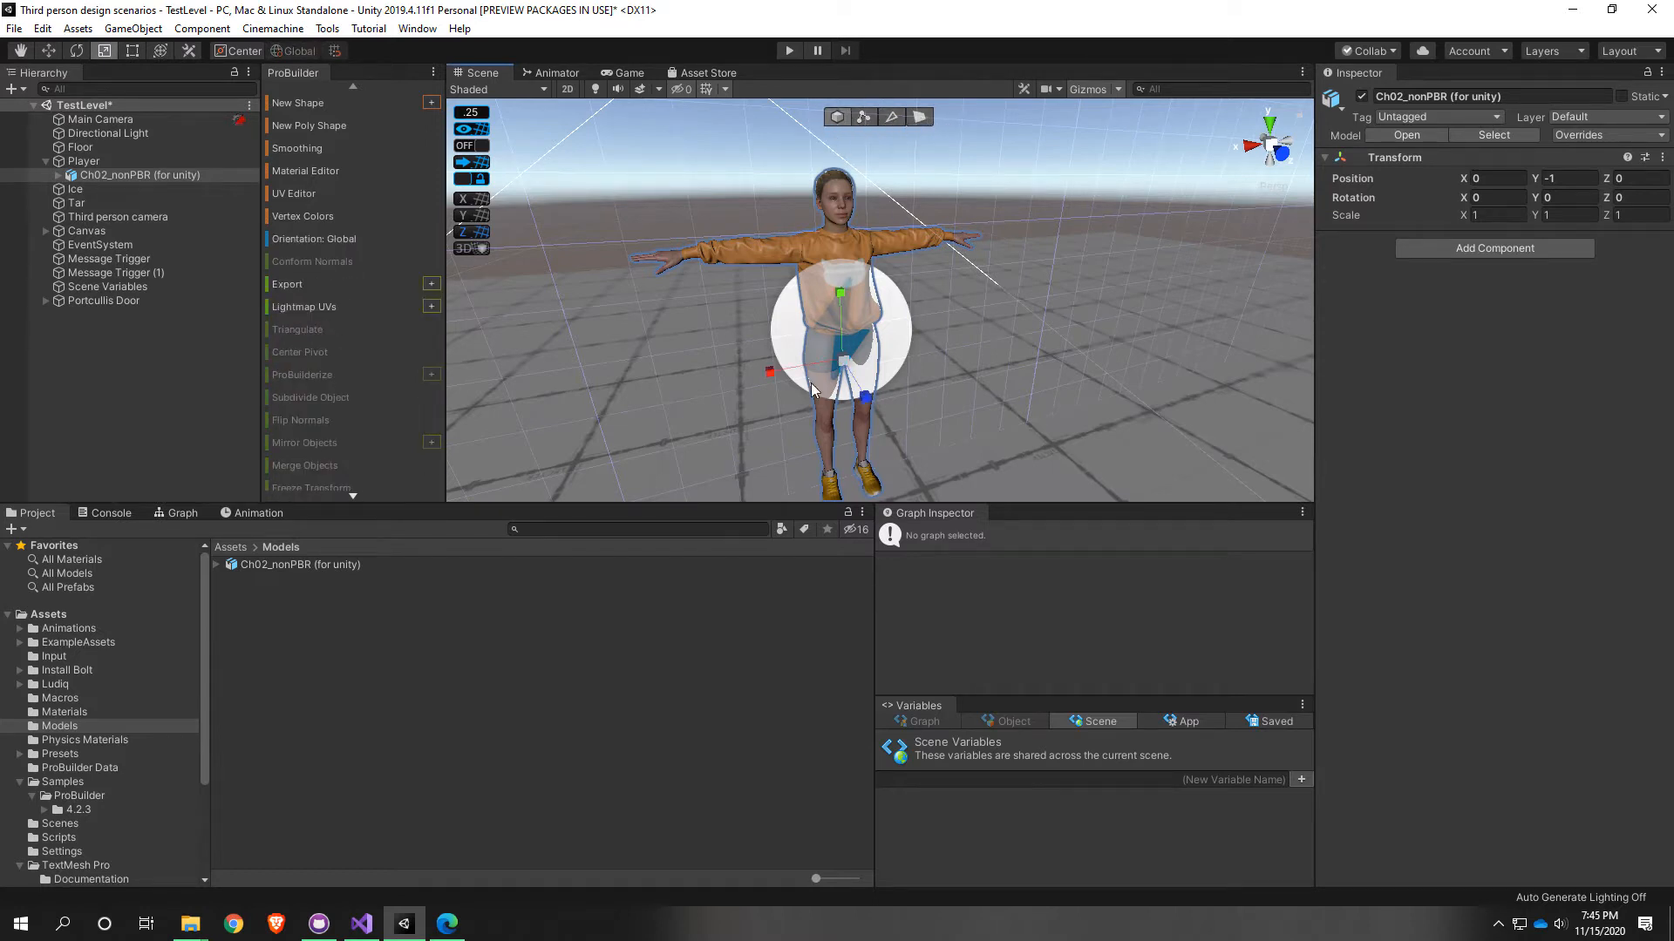
Step: Reduce the size of the 3D gizmo icons in the scene so they stop covering the character
{"action": "left_click_drag", "start_coordinate": [813, 383], "coordinate": [923, 409], "text": "alt"}
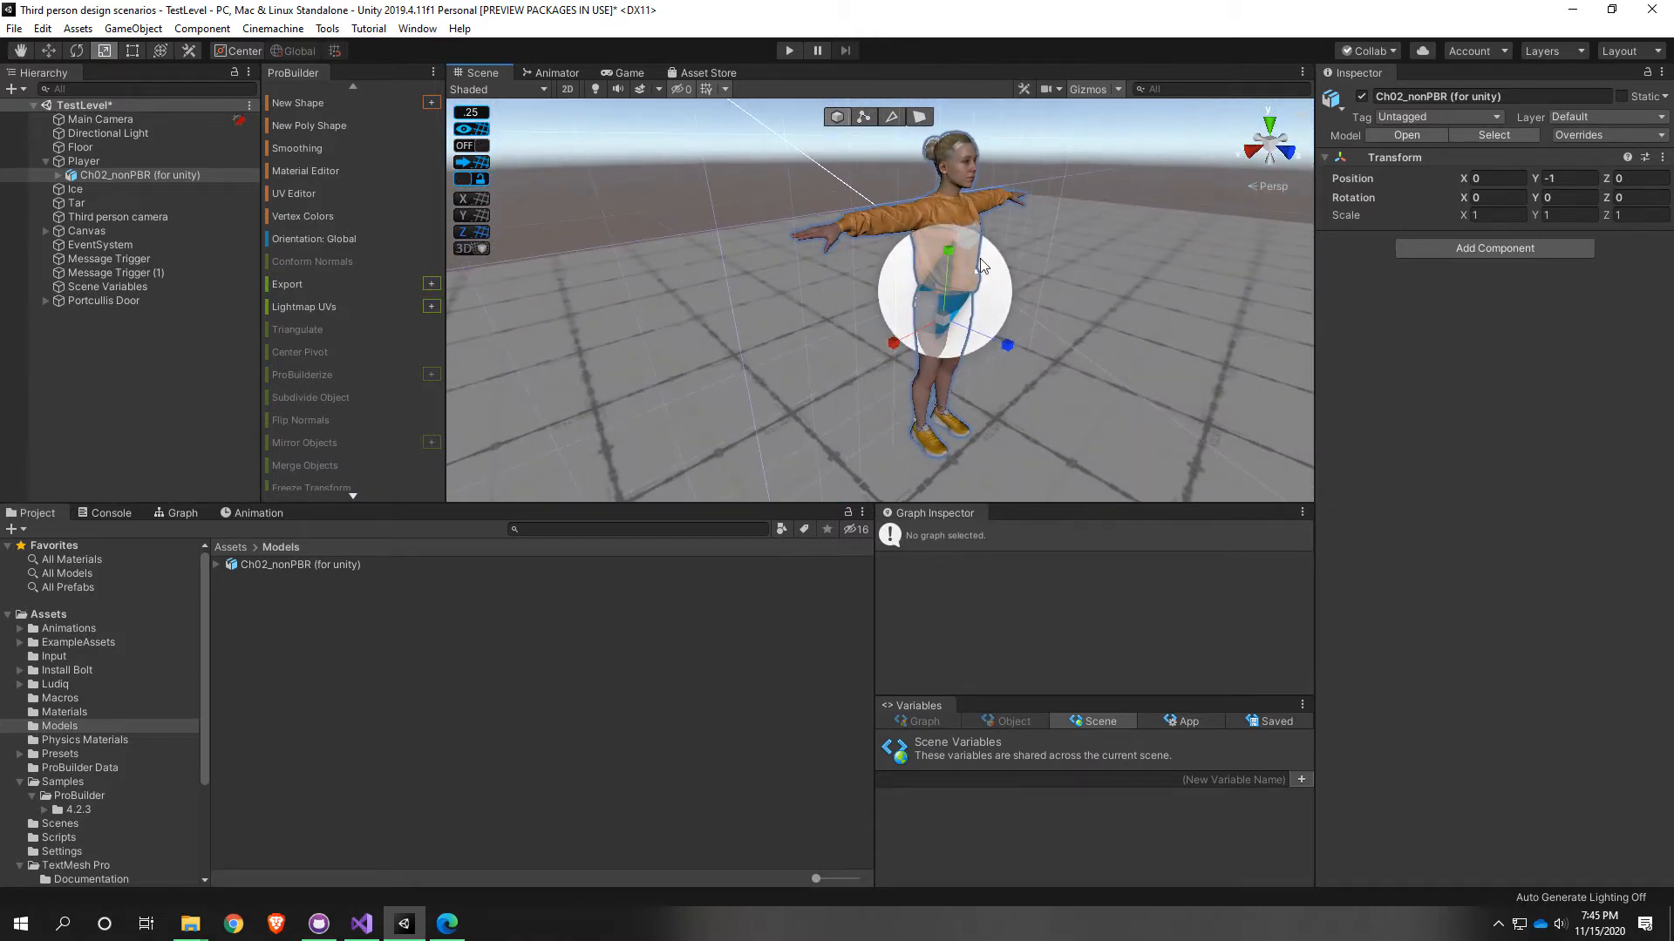
{"action": "left_click", "coordinate": [1117, 91]}
{"action": "left_click_drag", "start_coordinate": [1235, 113], "coordinate": [1226, 112]}
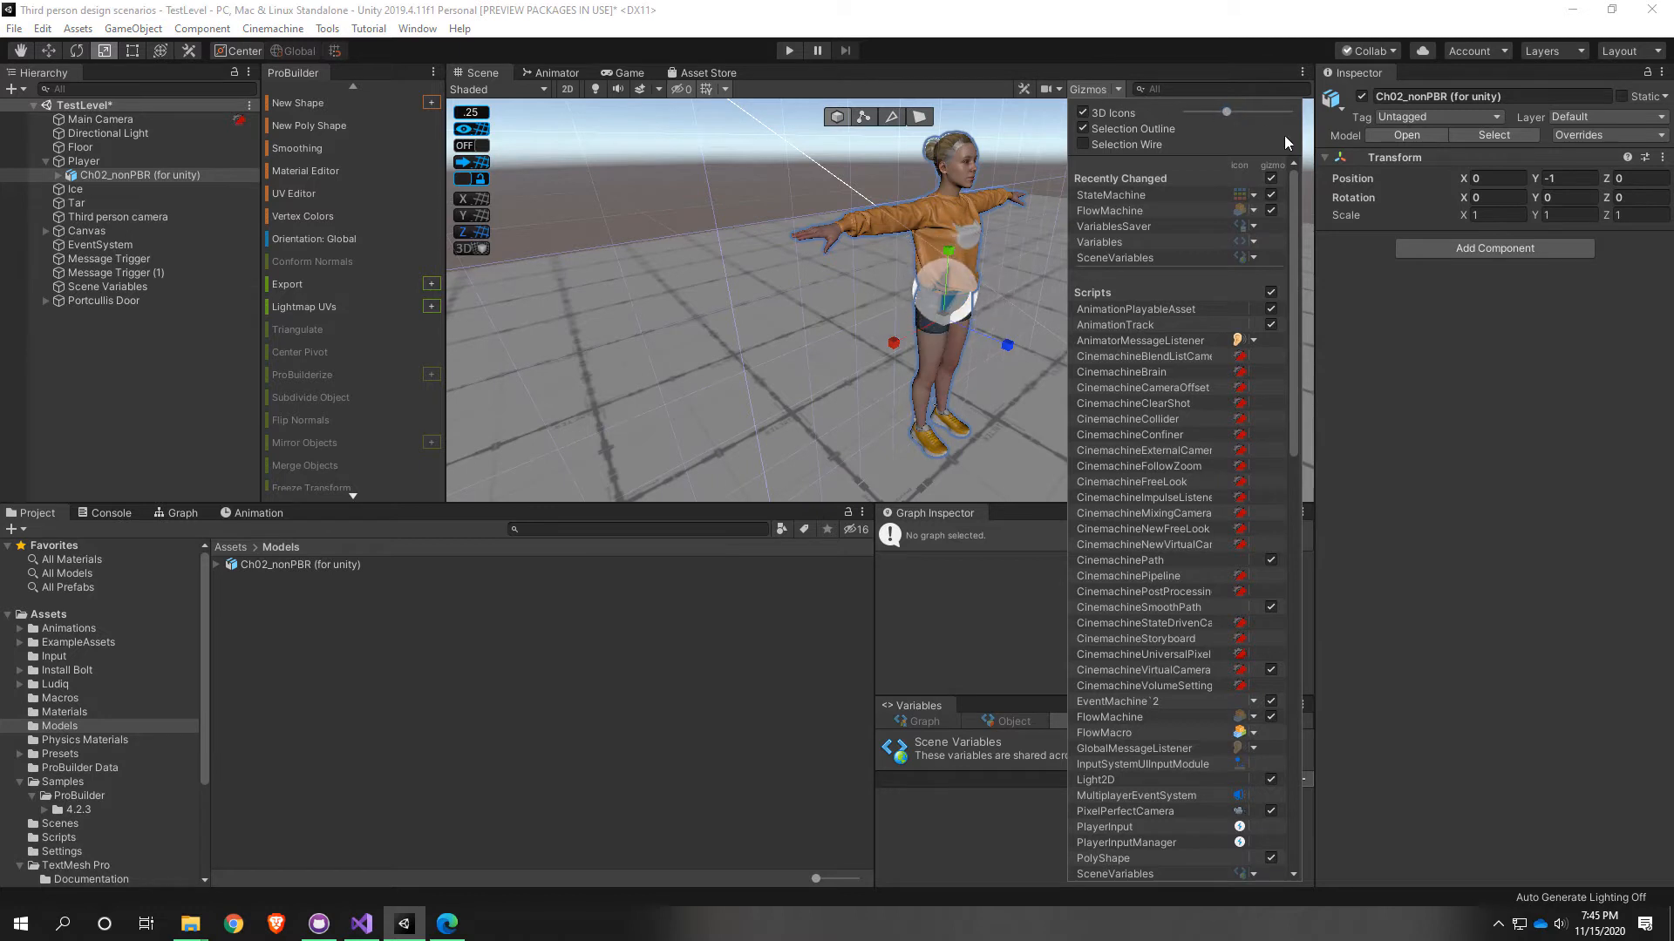
{"action": "left_click_drag", "start_coordinate": [1228, 110], "coordinate": [1222, 110]}
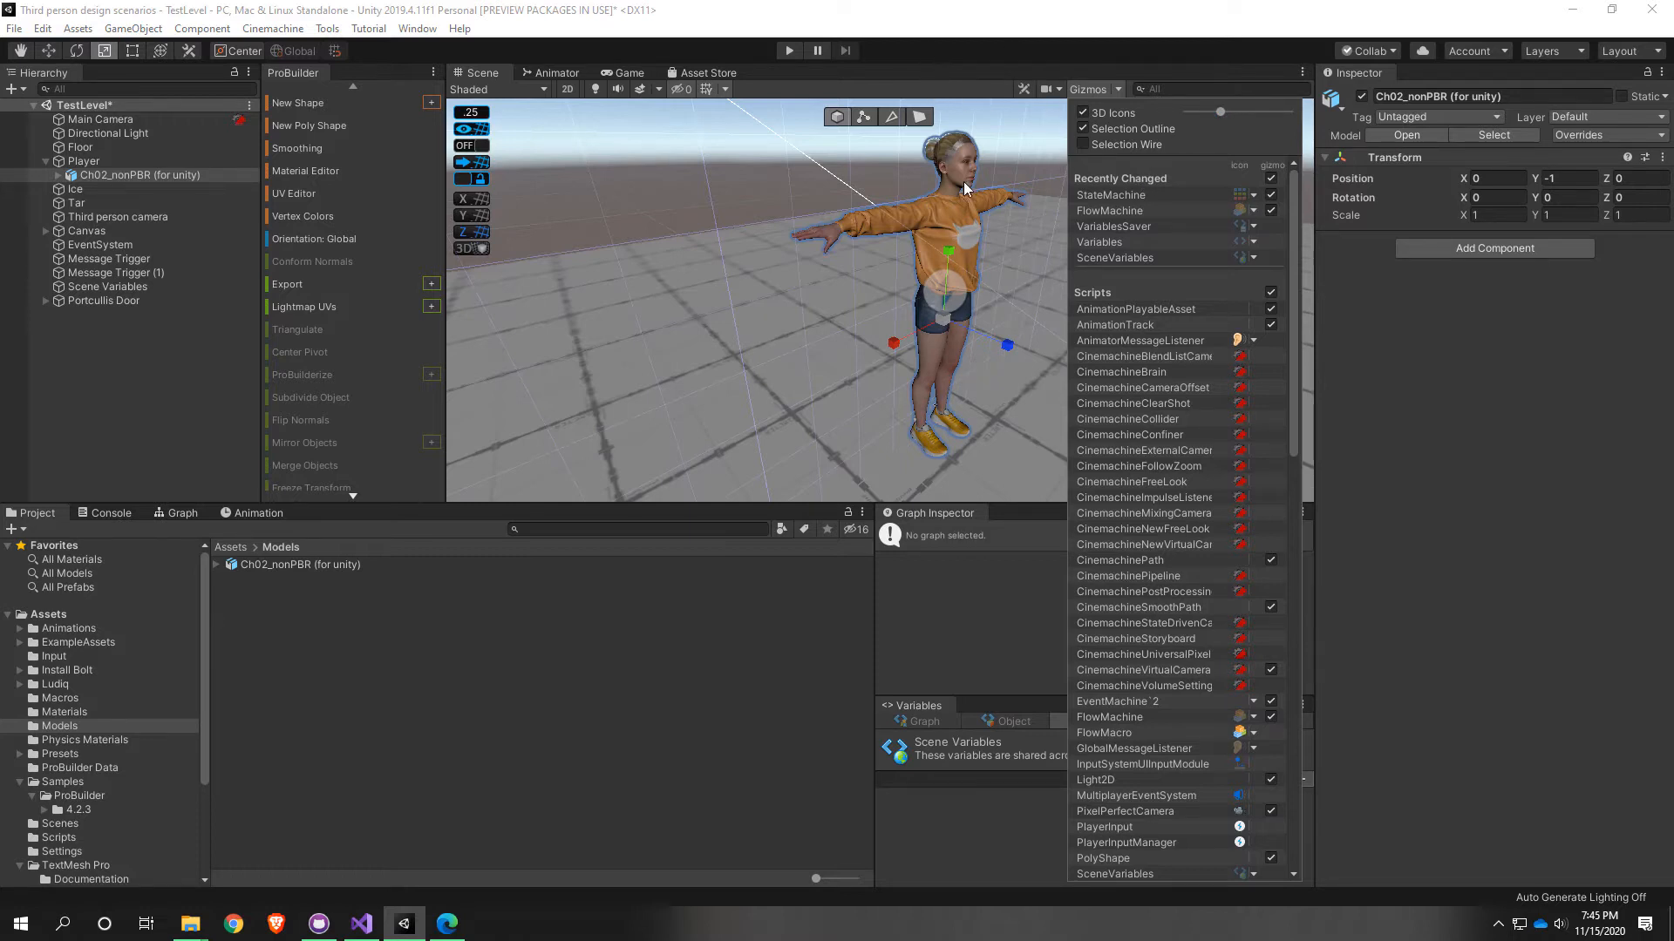
Step: Scale the Ch02_nonPBR model up uniformly to about 1.08 on all three axes
{"action": "left_click_drag", "start_coordinate": [950, 323], "coordinate": [752, 299], "text": "alt"}
{"action": "key", "text": "s"}
{"action": "right_click_drag", "start_coordinate": [751, 299], "coordinate": [777, 302]}
{"action": "key", "text": "w"}
{"action": "left_click_drag", "start_coordinate": [833, 331], "coordinate": [829, 336]}
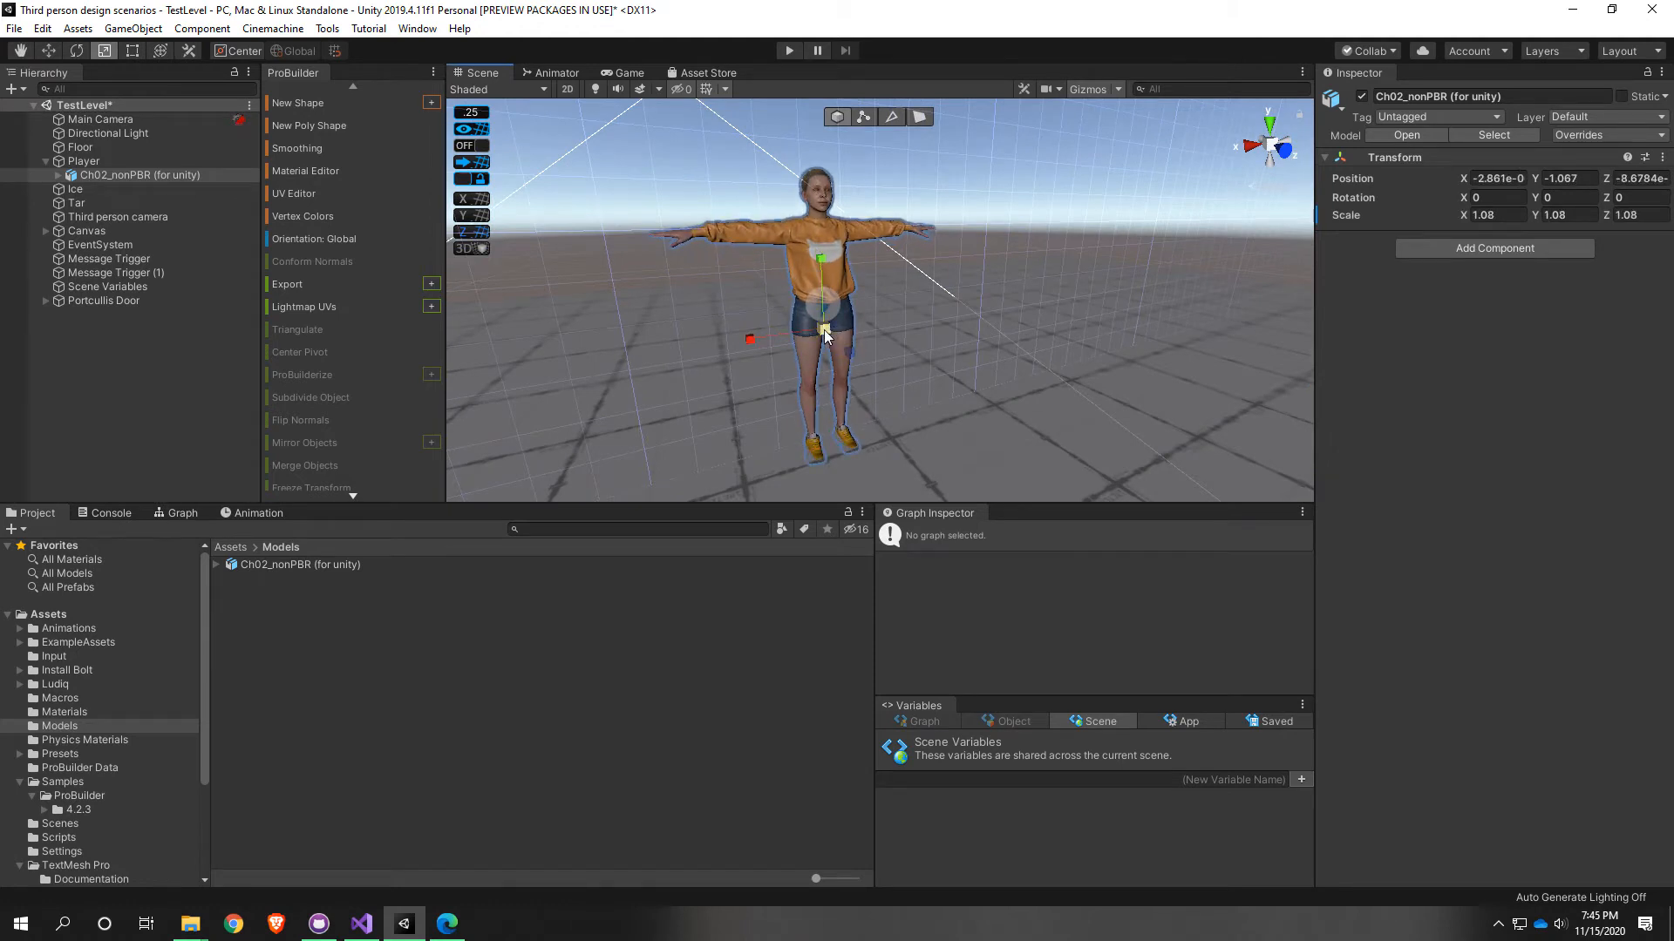
Step: Check the fit against Player's capsule collider and scale the Ch02_nonPBR model up uniformly to about 1.134
{"action": "left_click", "coordinate": [120, 161]}
{"action": "right_click_drag", "start_coordinate": [631, 293], "coordinate": [753, 324]}
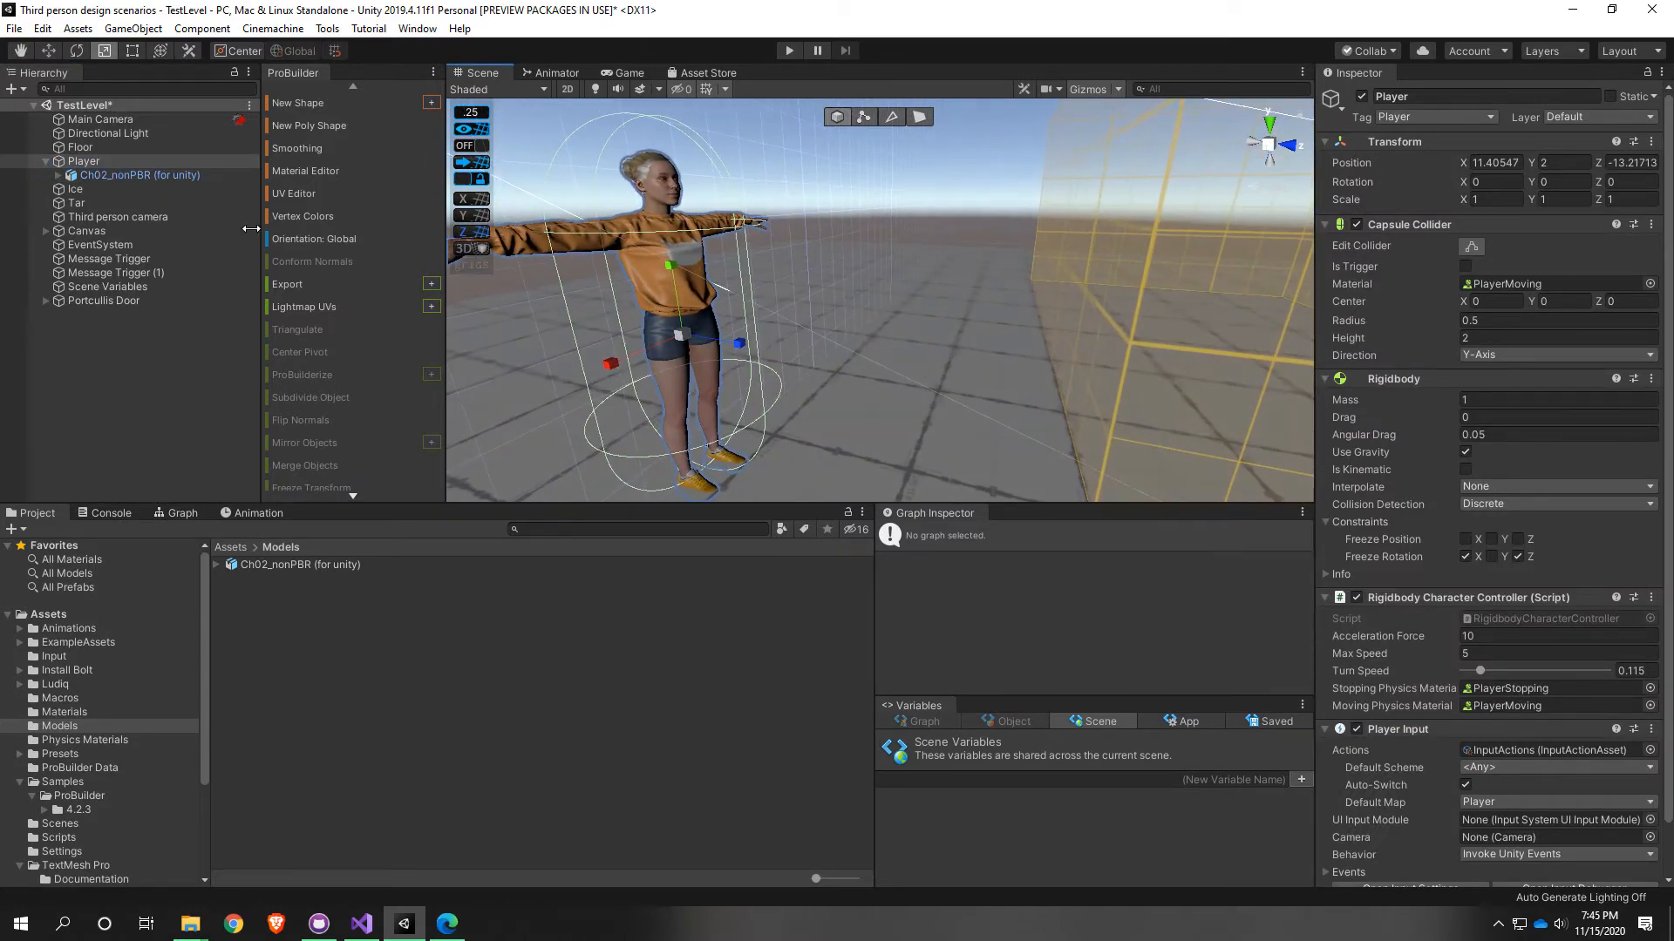
{"action": "left_click", "coordinate": [172, 177]}
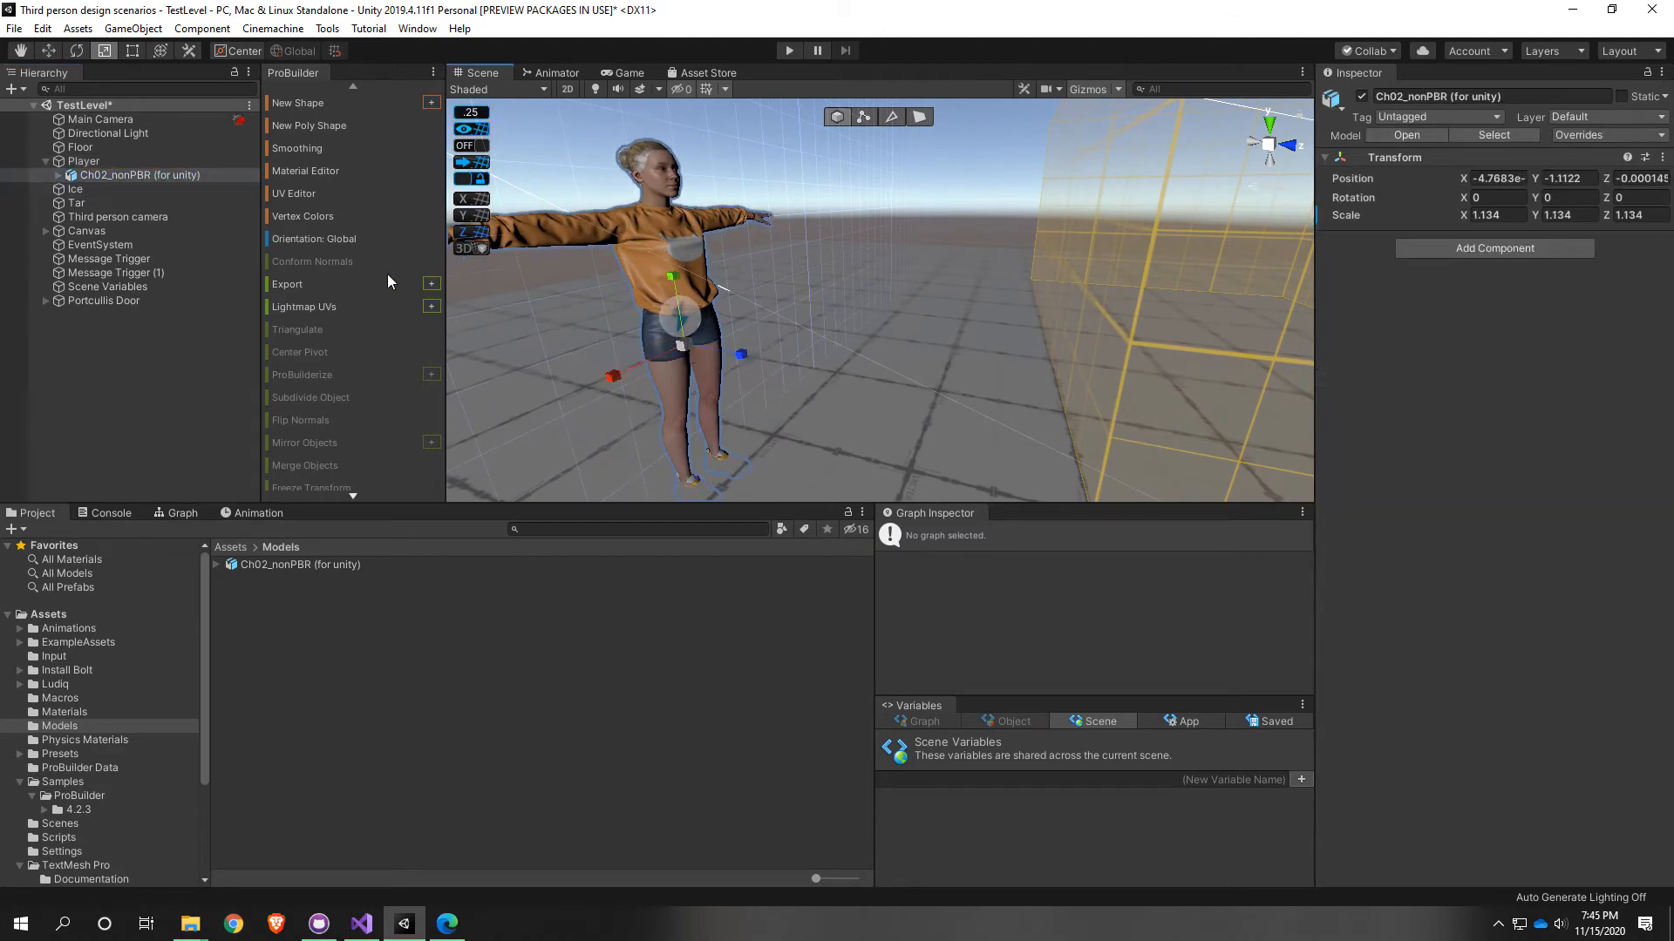
Step: Try raising the Player object to a Y position of about 2.048 and undo the move
{"action": "left_click", "coordinate": [117, 163]}
{"action": "right_click_drag", "start_coordinate": [772, 229], "coordinate": [823, 362]}
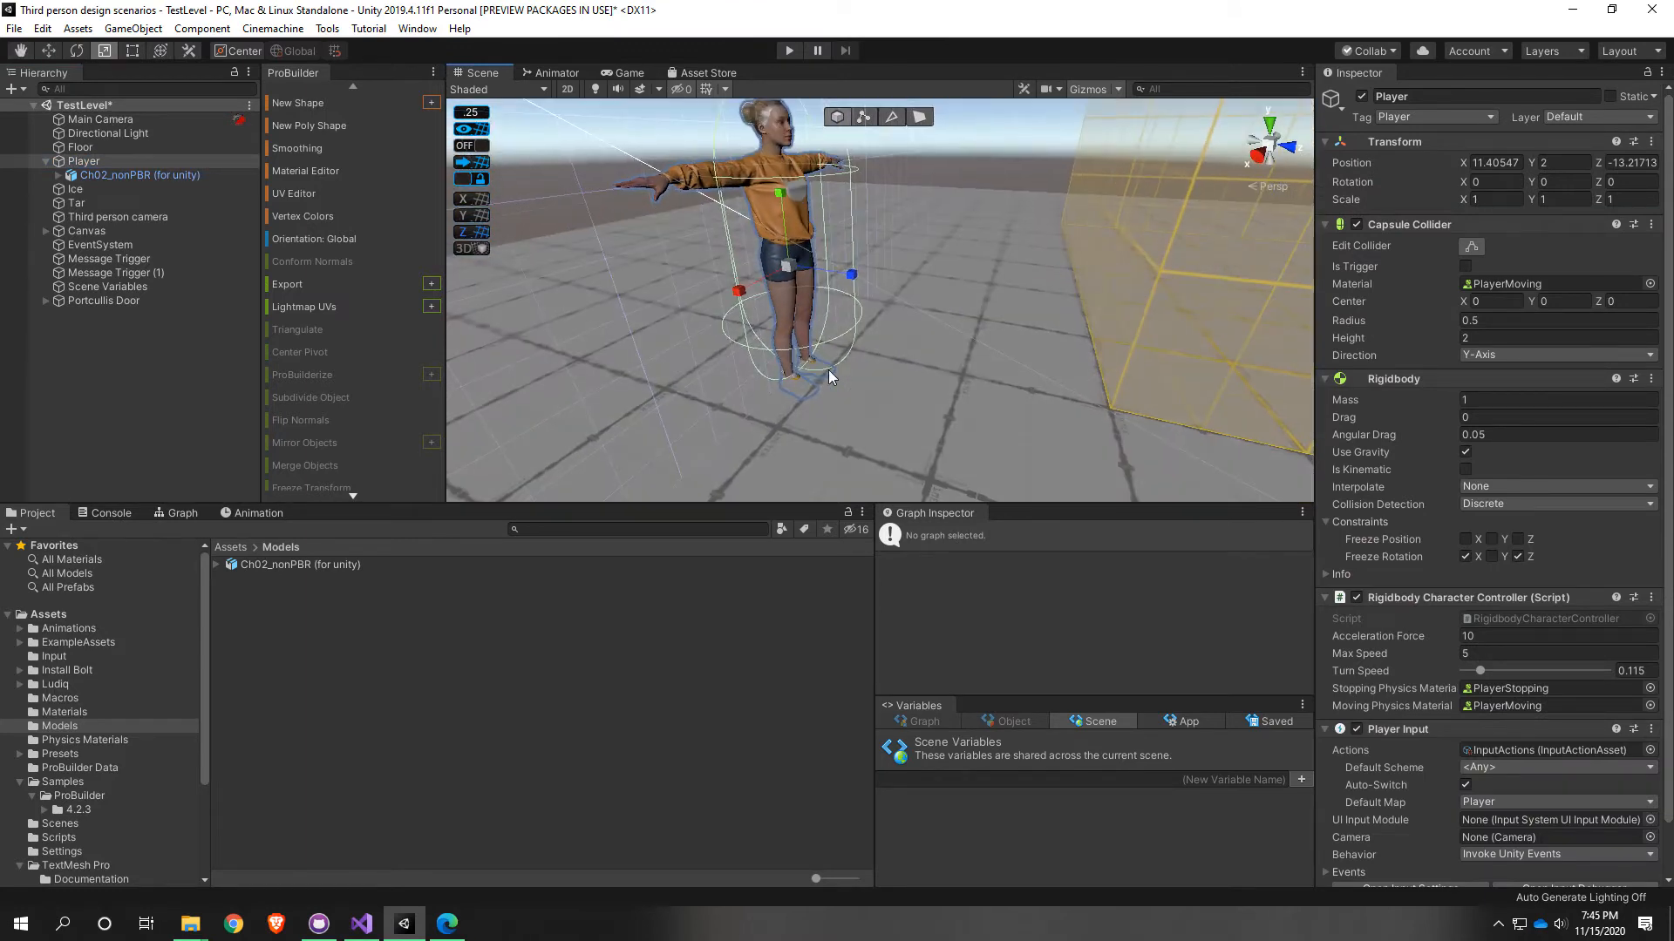
{"action": "middle_click_drag", "start_coordinate": [842, 361], "coordinate": [913, 184]}
{"action": "key", "text": "f"}
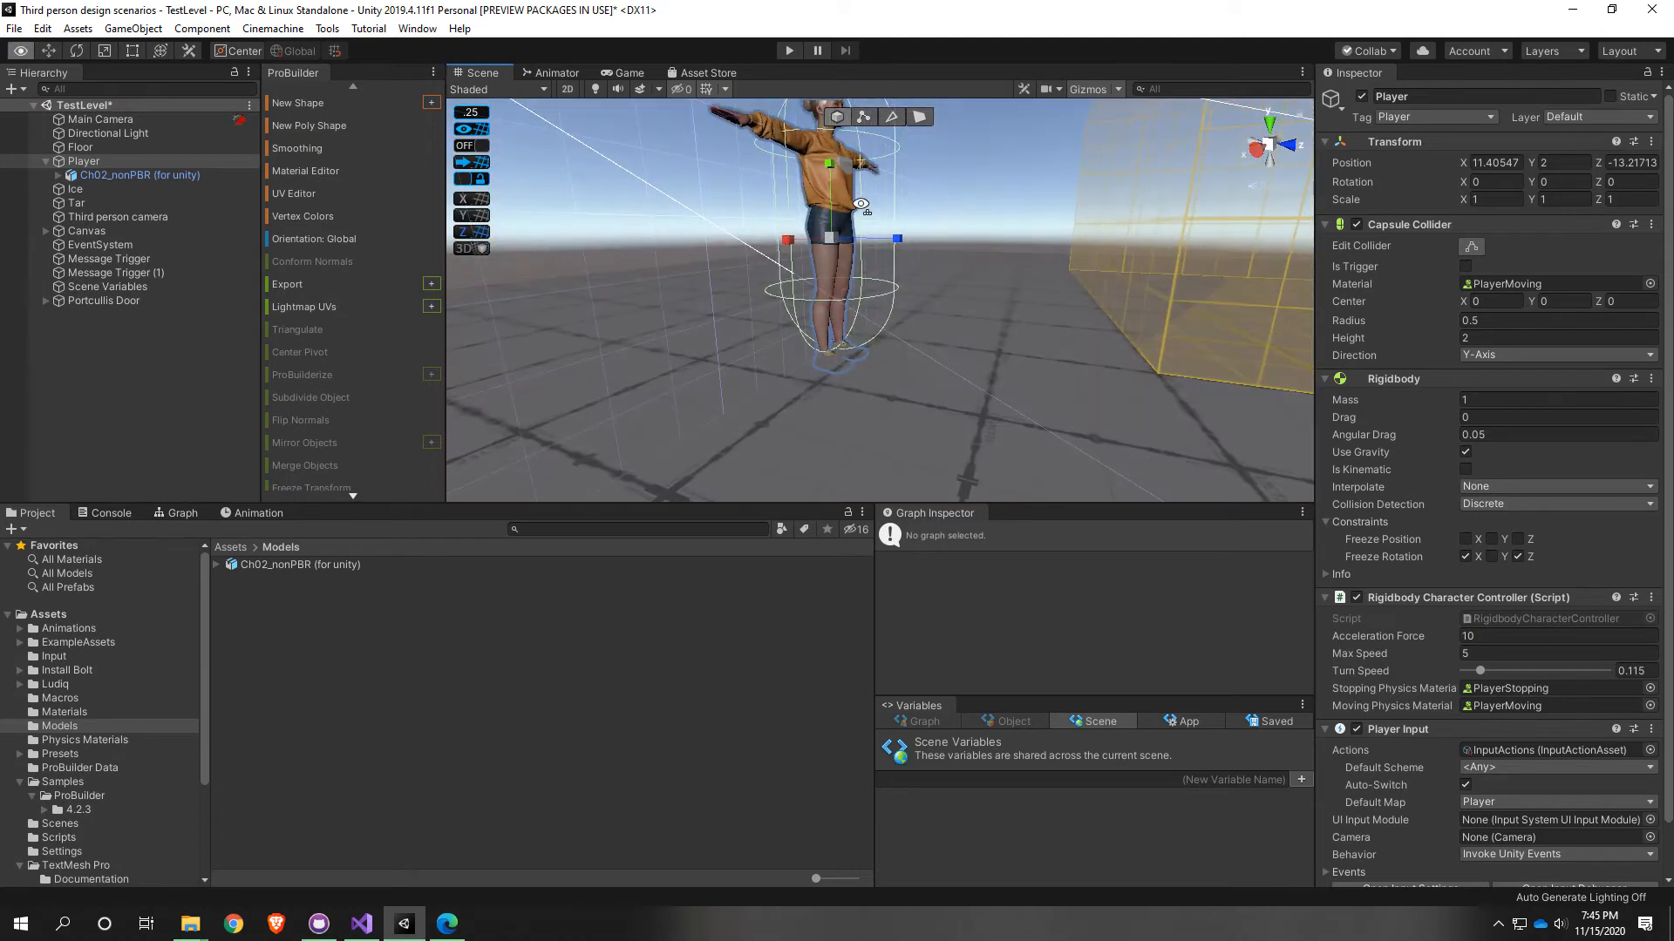
{"action": "left_click_drag", "start_coordinate": [830, 164], "coordinate": [830, 159]}
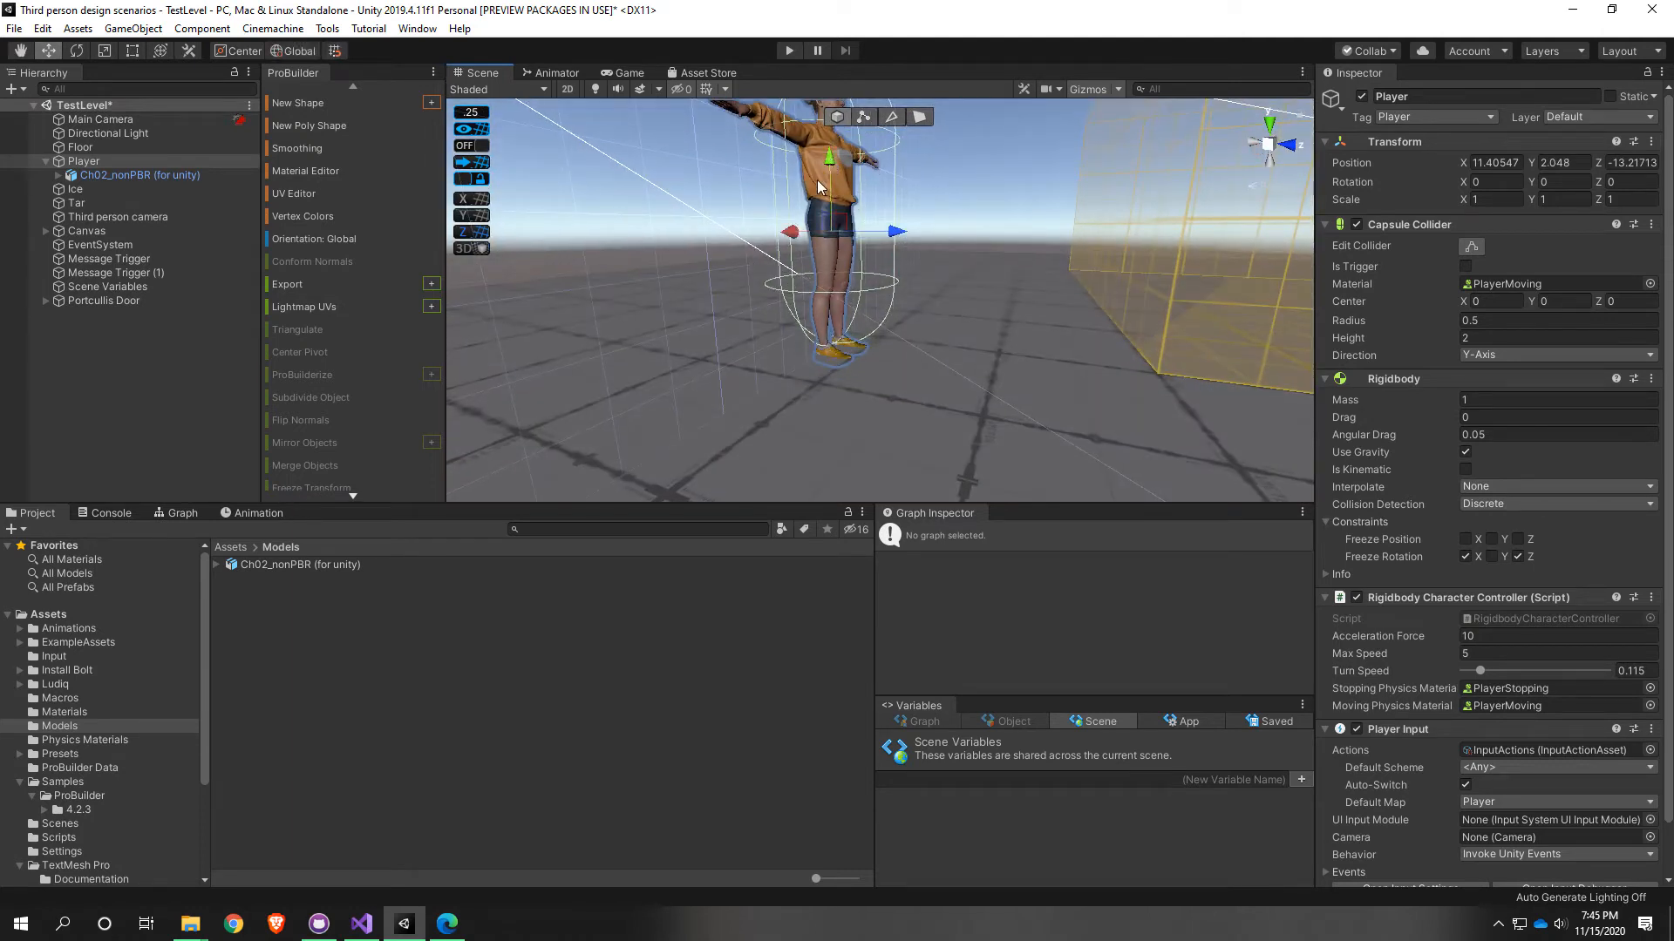
{"action": "key", "text": "ctrl+z"}
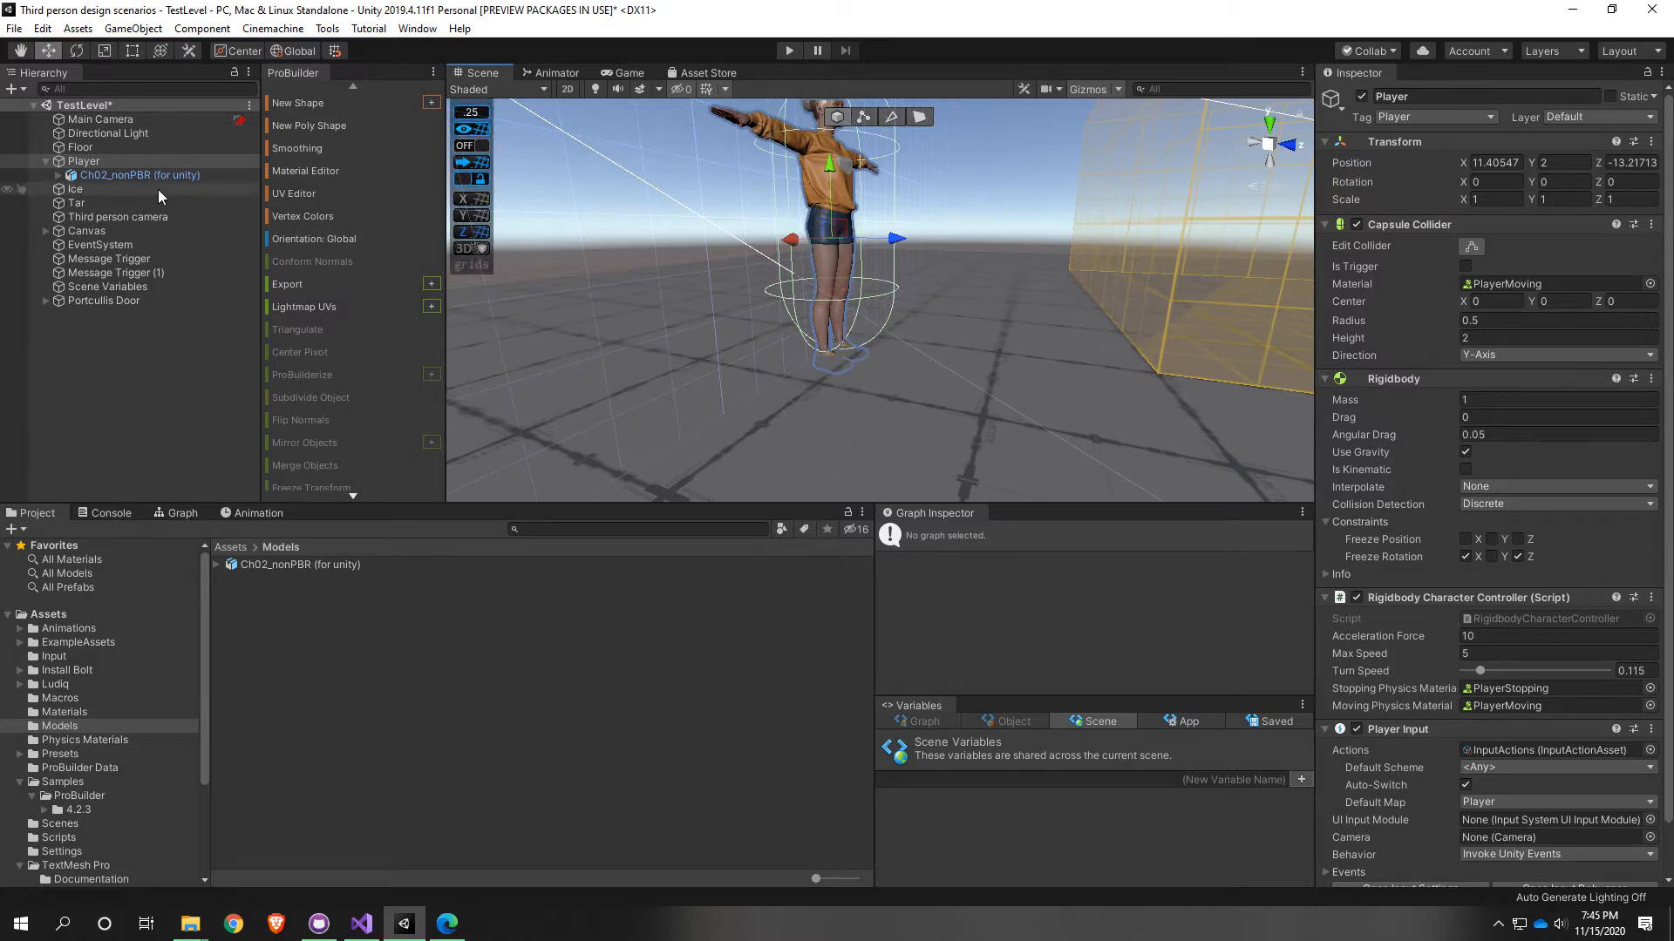
Step: Raise the Ch02_nonPBR model under Player to a Y position of about -0.994 so its feet clear the floor
{"action": "left_click", "coordinate": [109, 161]}
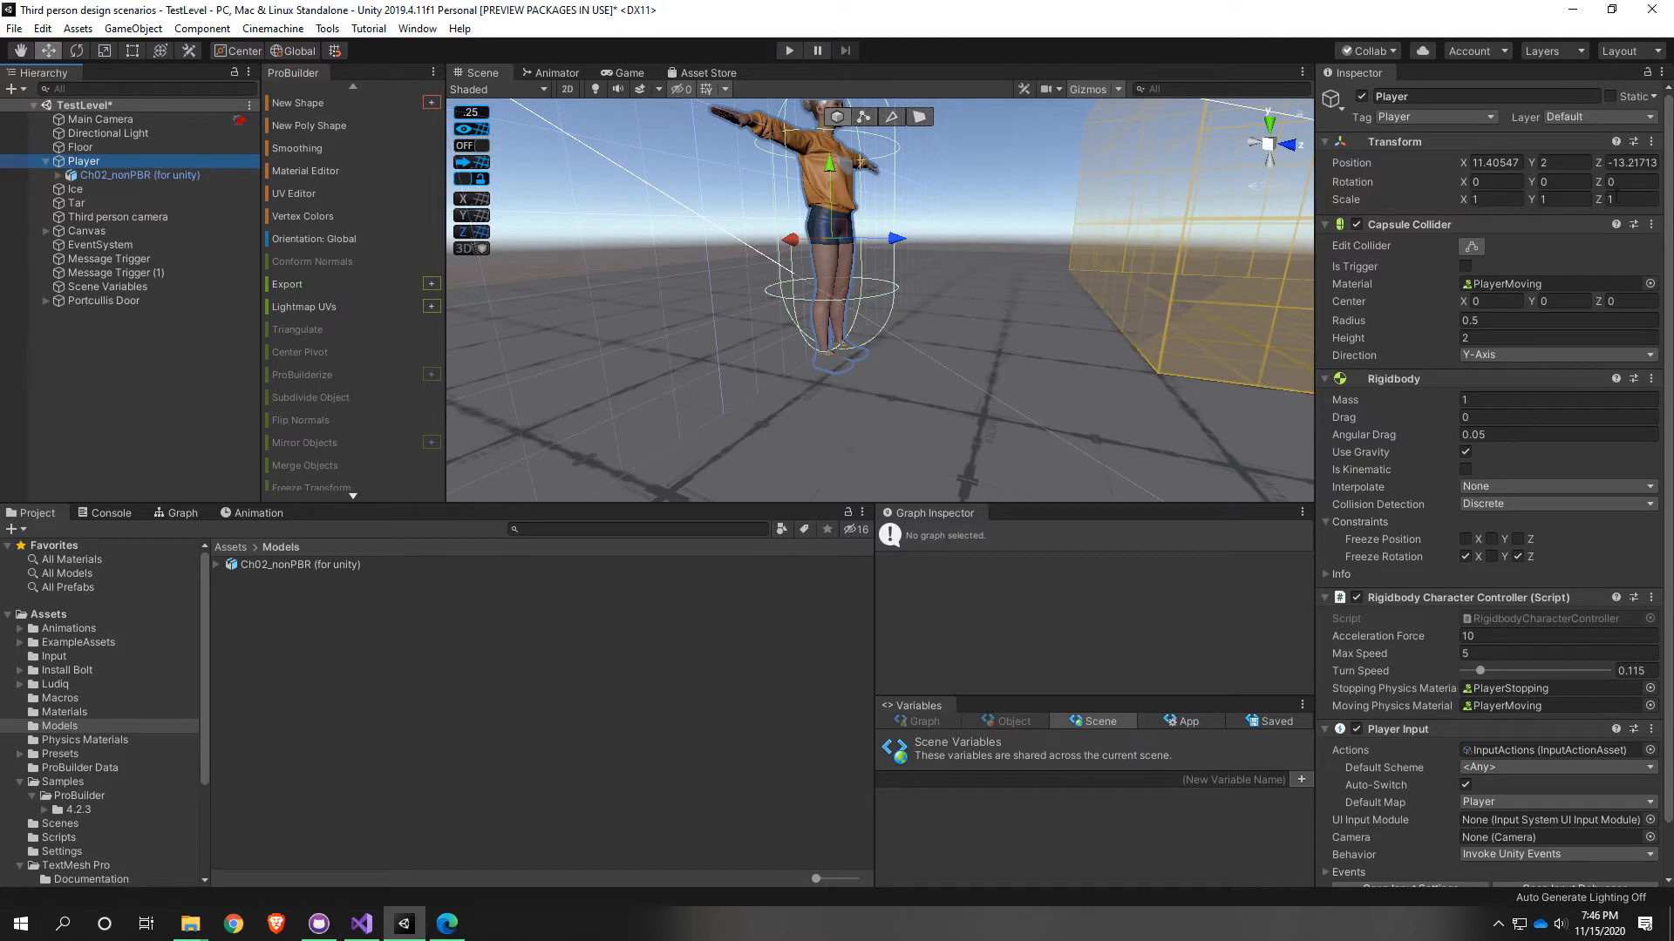
{"action": "left_click", "coordinate": [140, 175]}
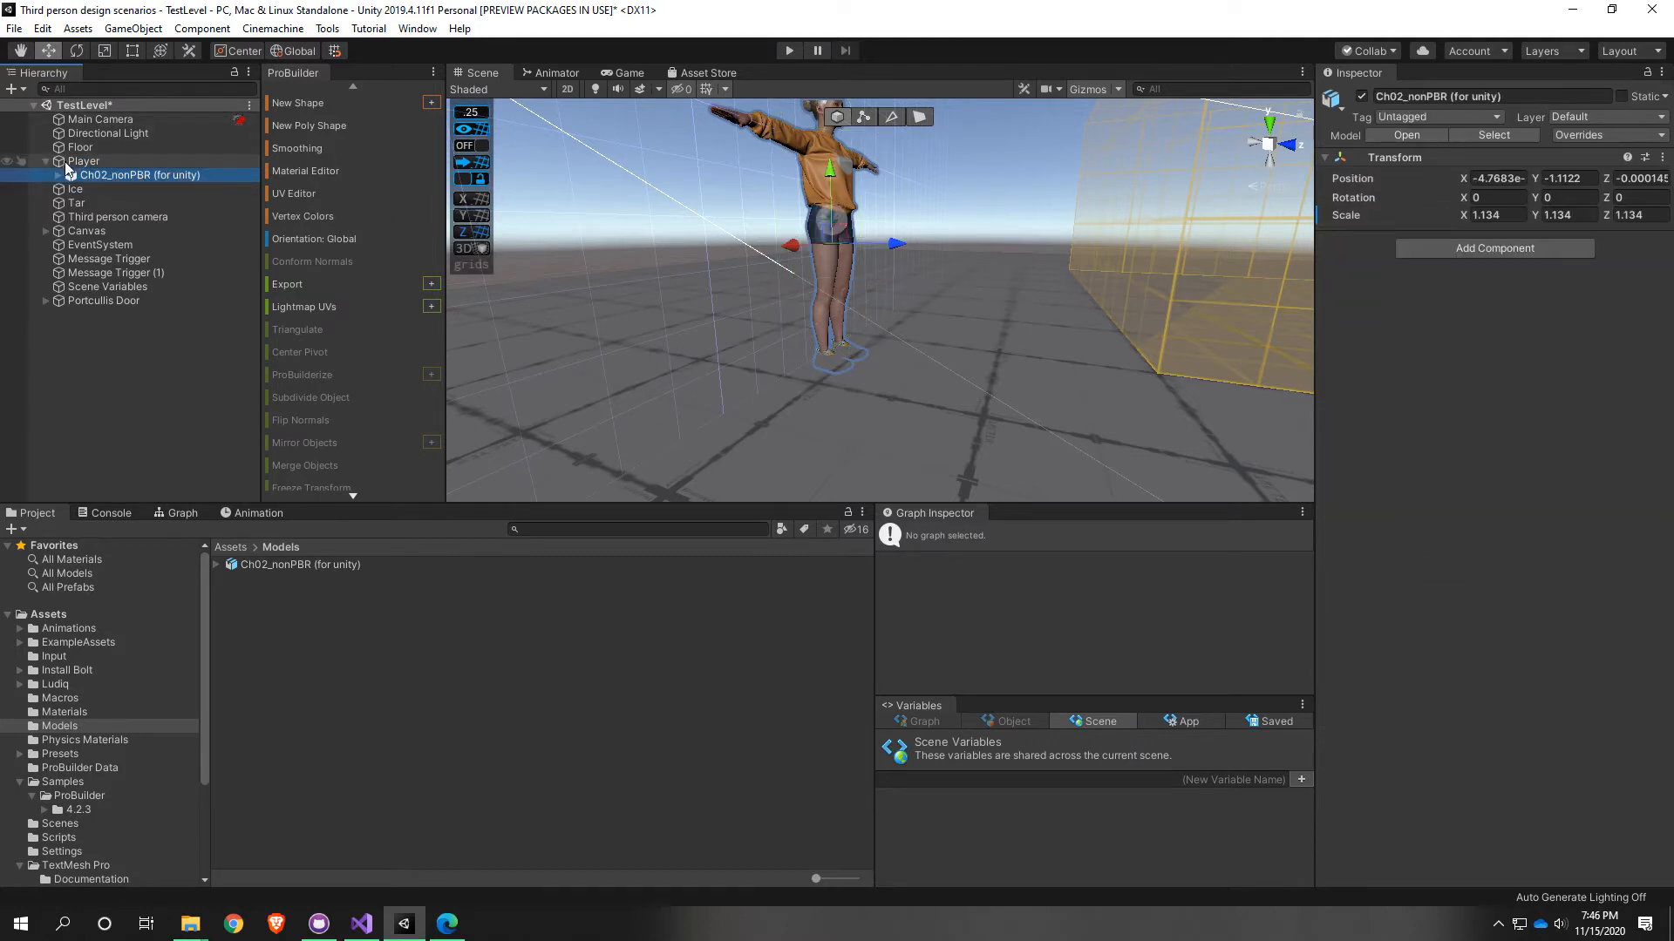
{"action": "left_click_drag", "start_coordinate": [831, 165], "coordinate": [837, 157]}
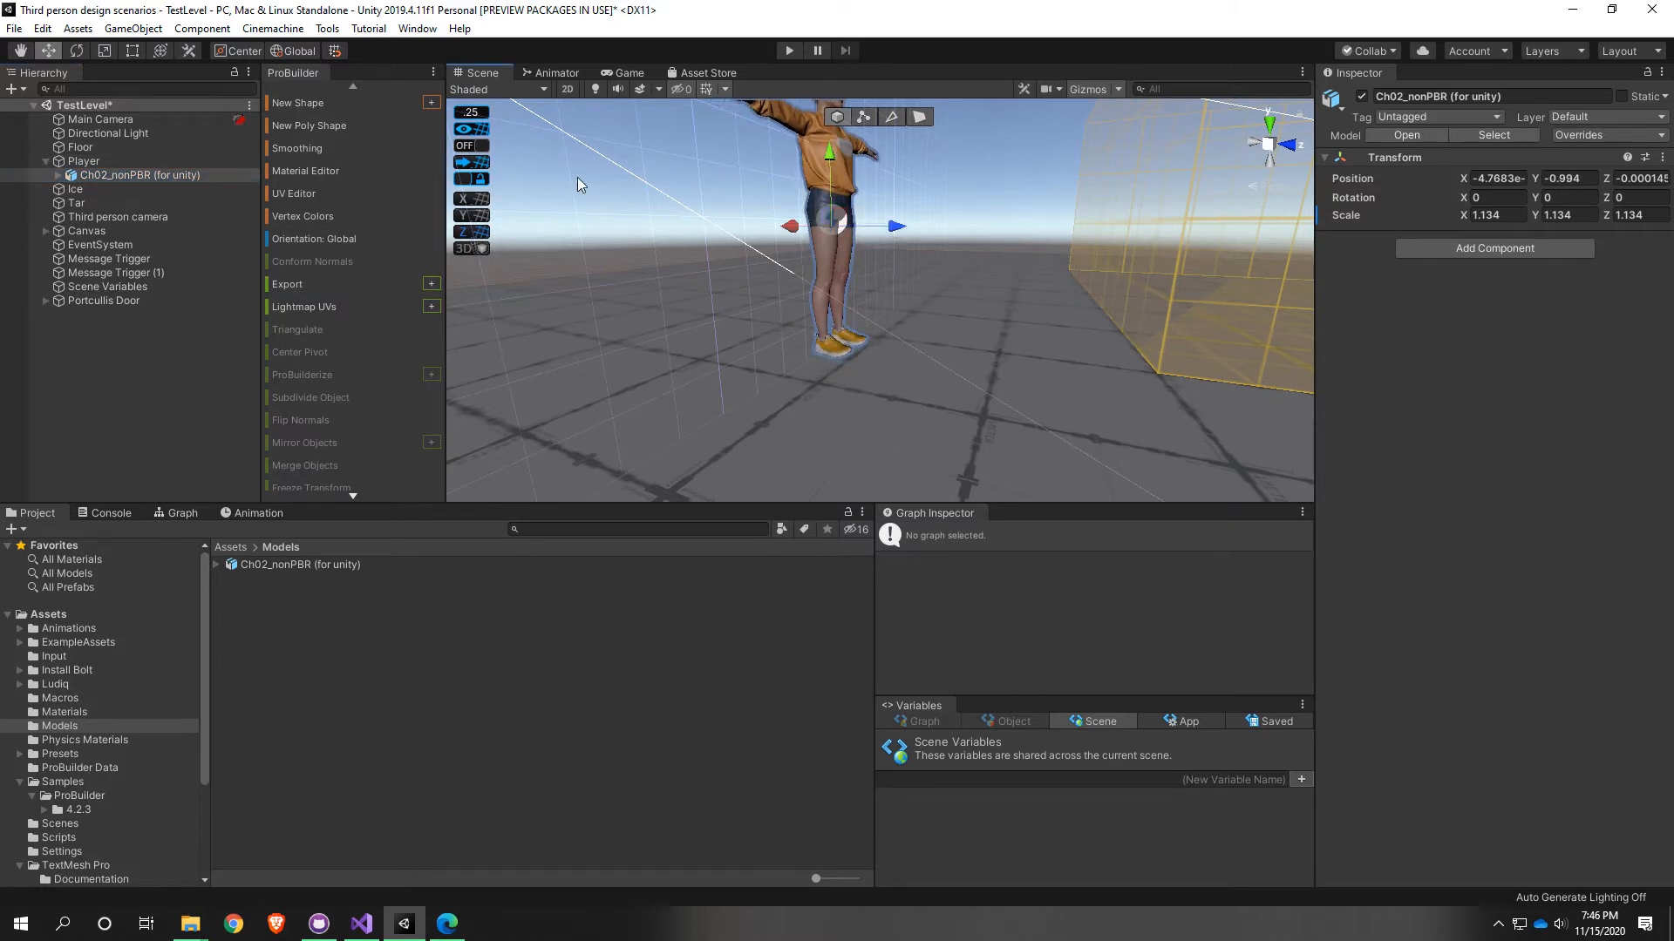
Step: Rename the Ch02_nonPBR object under Player as Model
{"action": "left_click", "coordinate": [139, 176]}
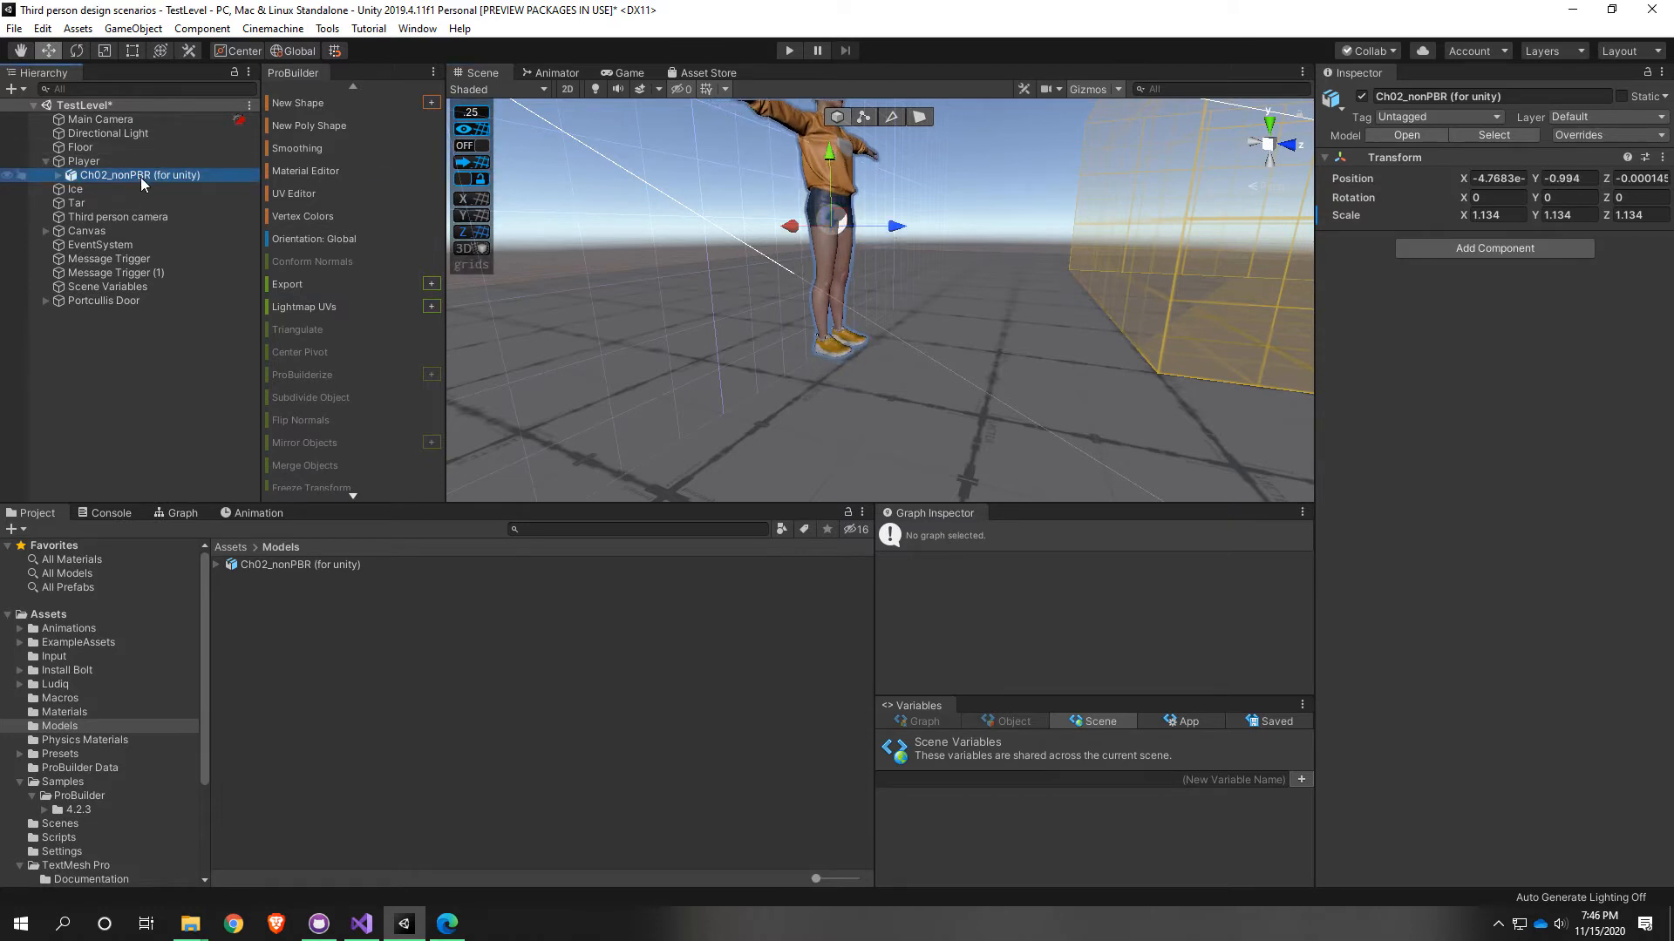
{"action": "key", "text": "F2"}
{"action": "type", "text": "Ch"}
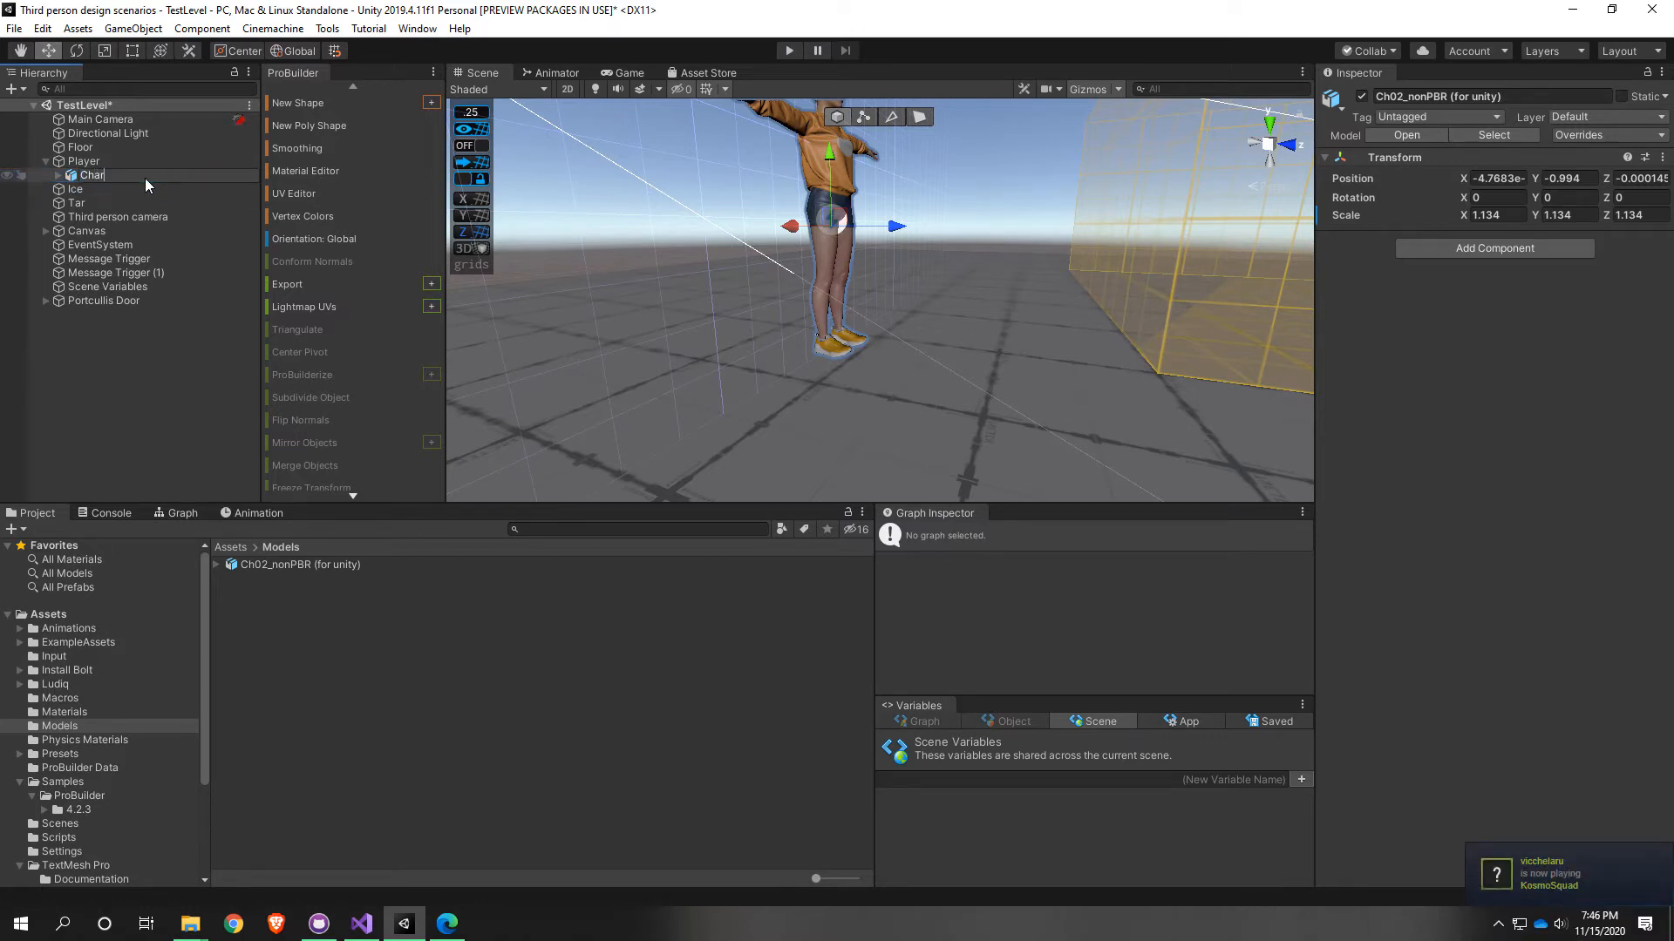
{"action": "type", "text": "ar"}
{"action": "key", "text": "BackSpace"}
{"action": "key", "text": "BackSpace"}
{"action": "key", "text": "BackSpace"}
{"action": "key", "text": "BackSpace"}
{"action": "type", "text": "Model"}
{"action": "key", "text": "Return"}
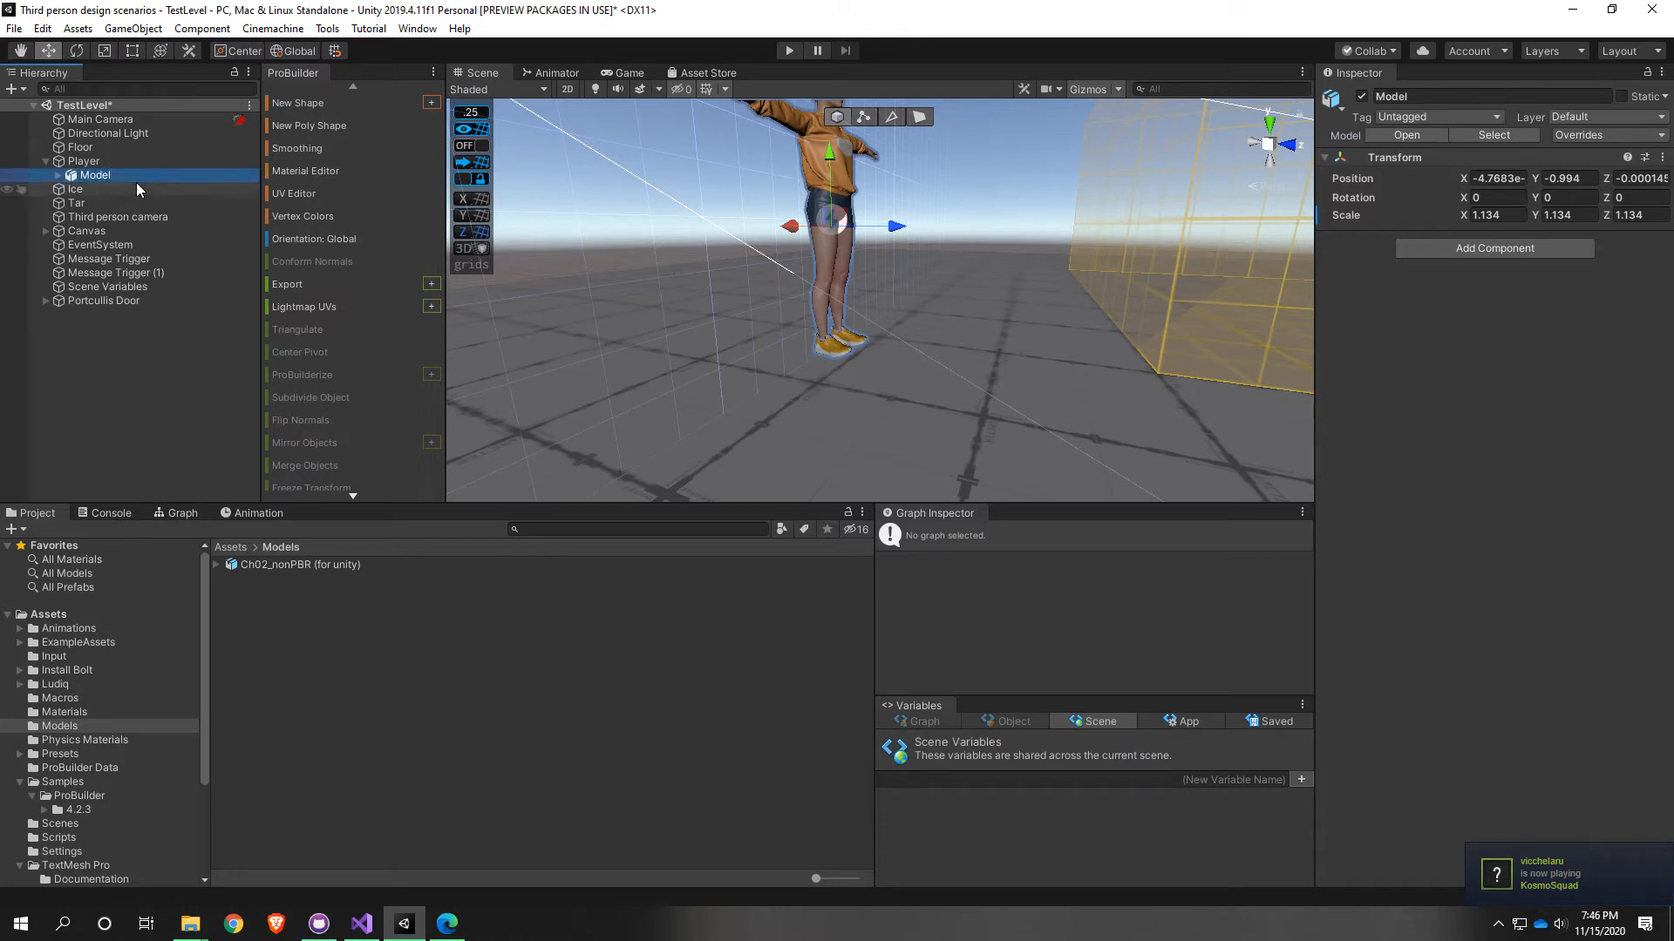
Step: Examine the character's sneakers up close to check how they meet the floor
{"action": "right_click_drag", "start_coordinate": [938, 280], "coordinate": [994, 312]}
{"action": "key", "text": "w"}
{"action": "key", "text": "q"}
{"action": "key", "text": "w"}
{"action": "left_click", "coordinate": [913, 249]}
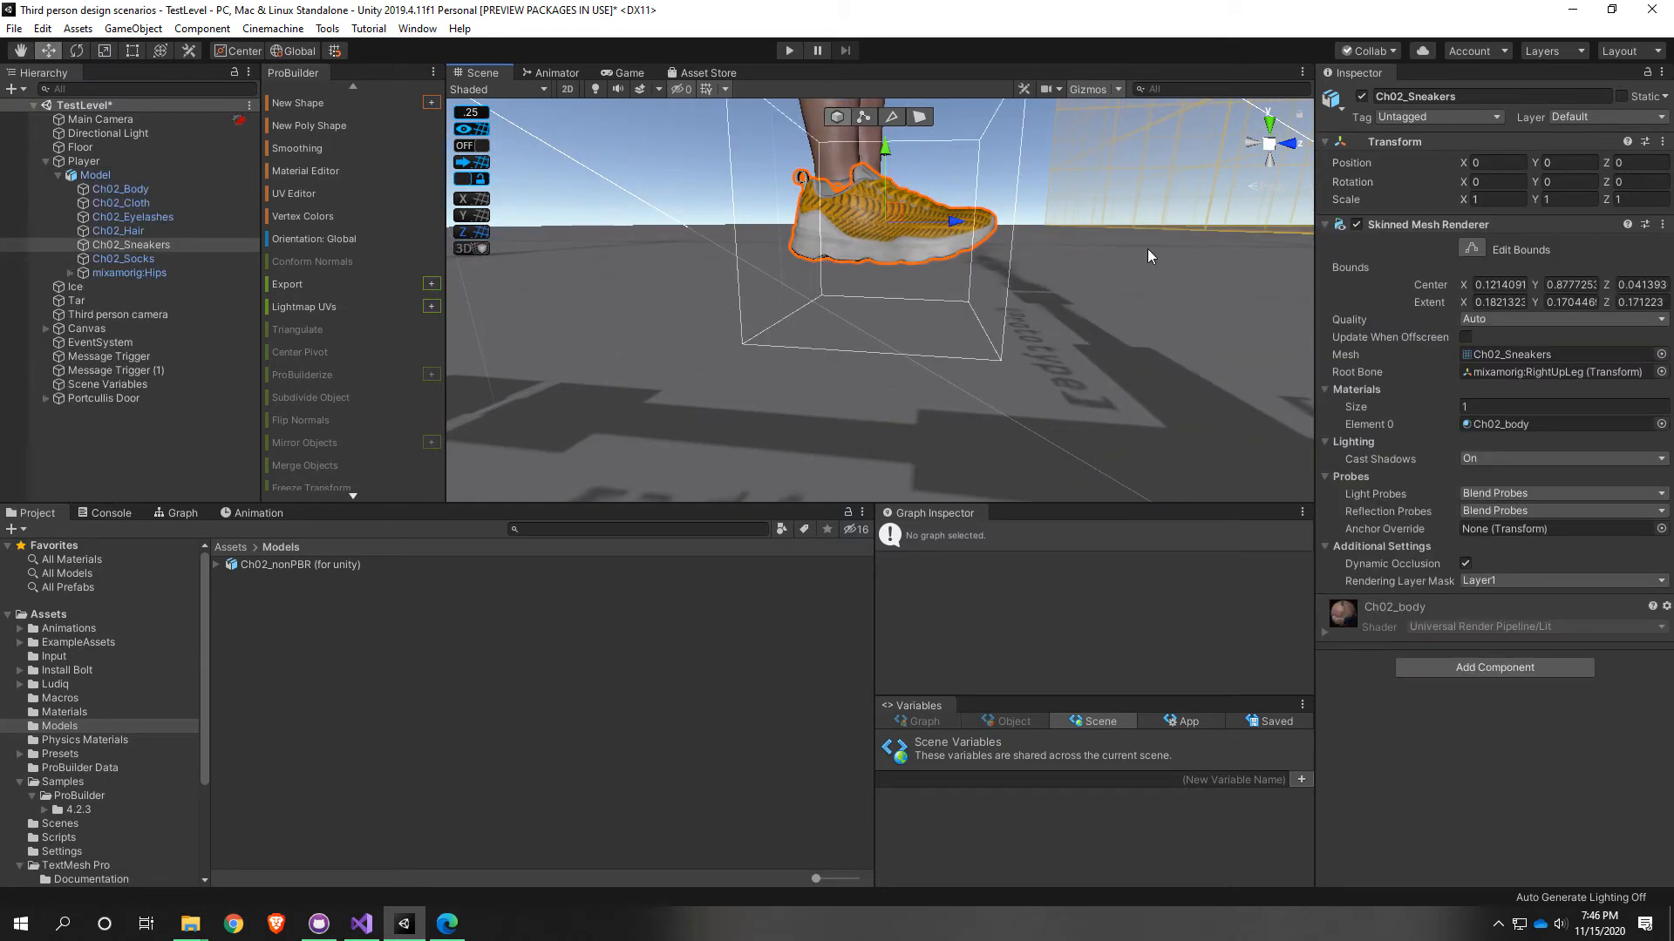
{"action": "right_click_drag", "start_coordinate": [1208, 273], "coordinate": [1208, 165]}
{"action": "key", "text": "s"}
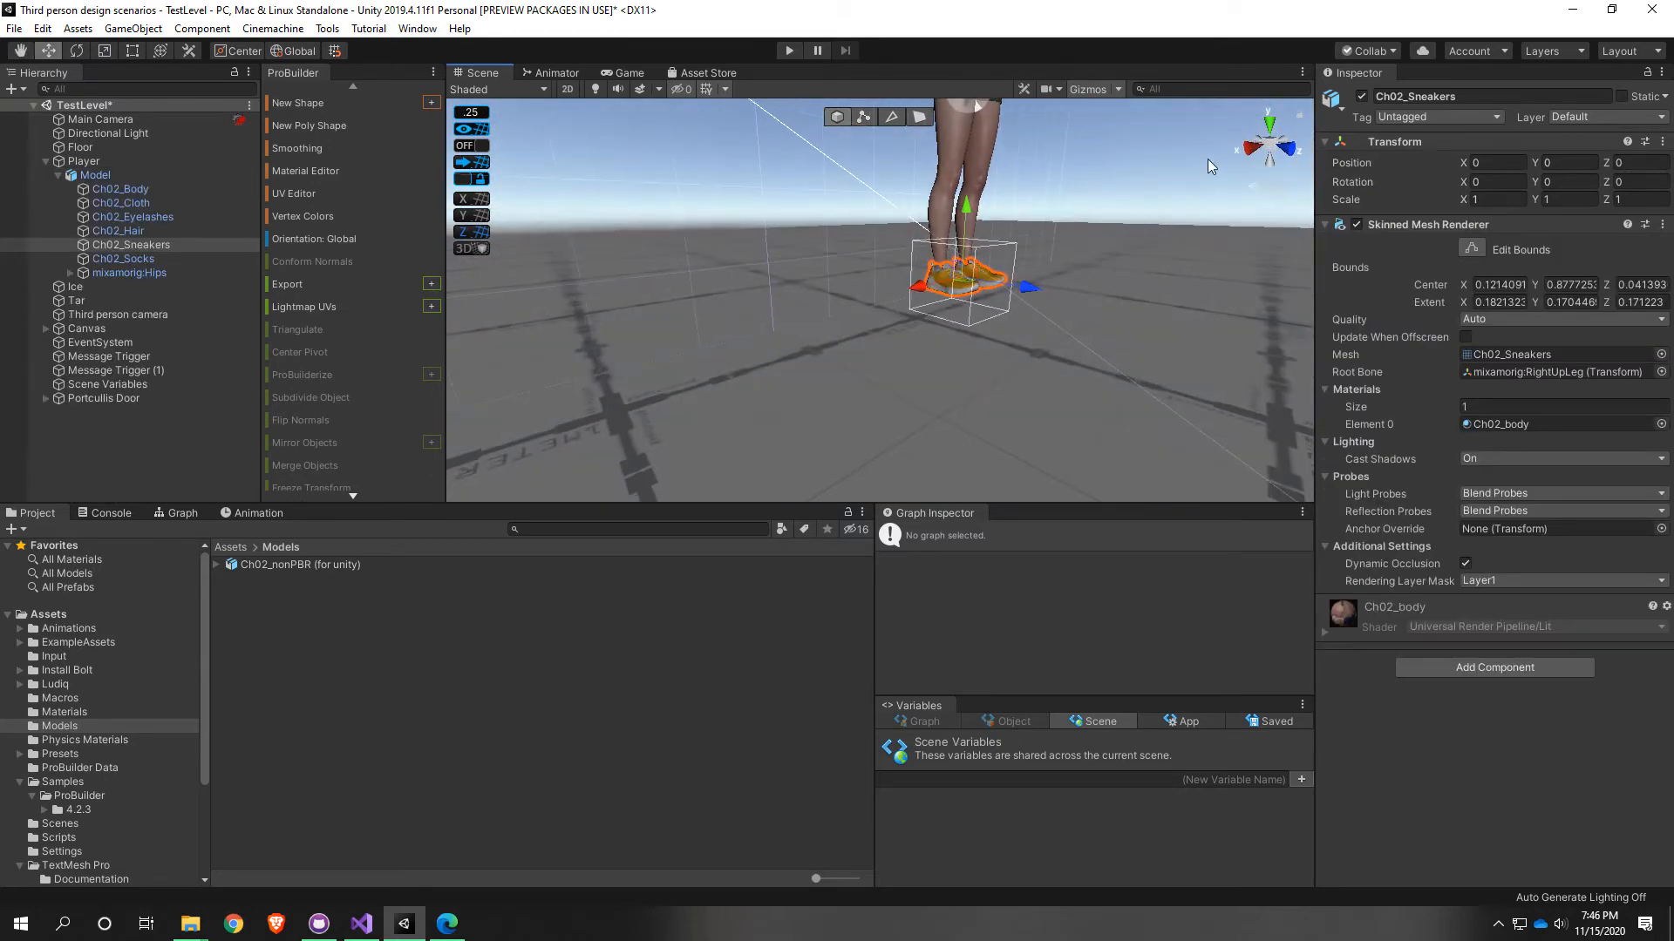
Step: Examine the character's feet and floor contact from the right side, and the whole model from above
{"action": "left_click", "coordinate": [1253, 150]}
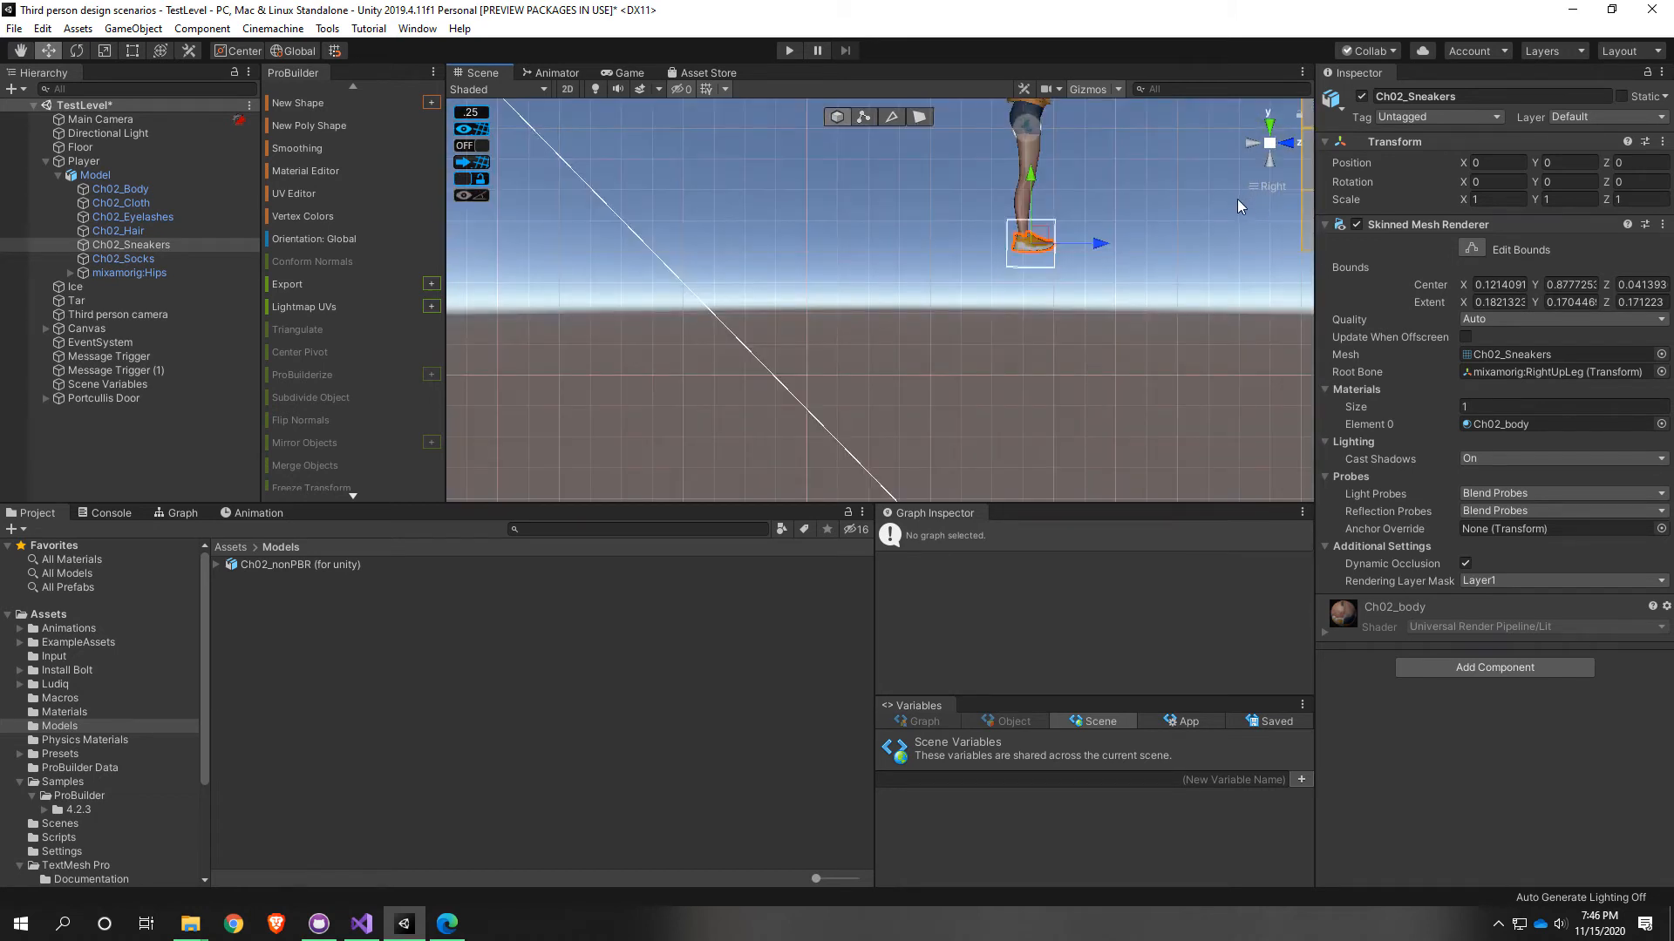
{"action": "scroll", "coordinate": [1117, 221], "scroll_direction": "down", "scroll_amount": 5}
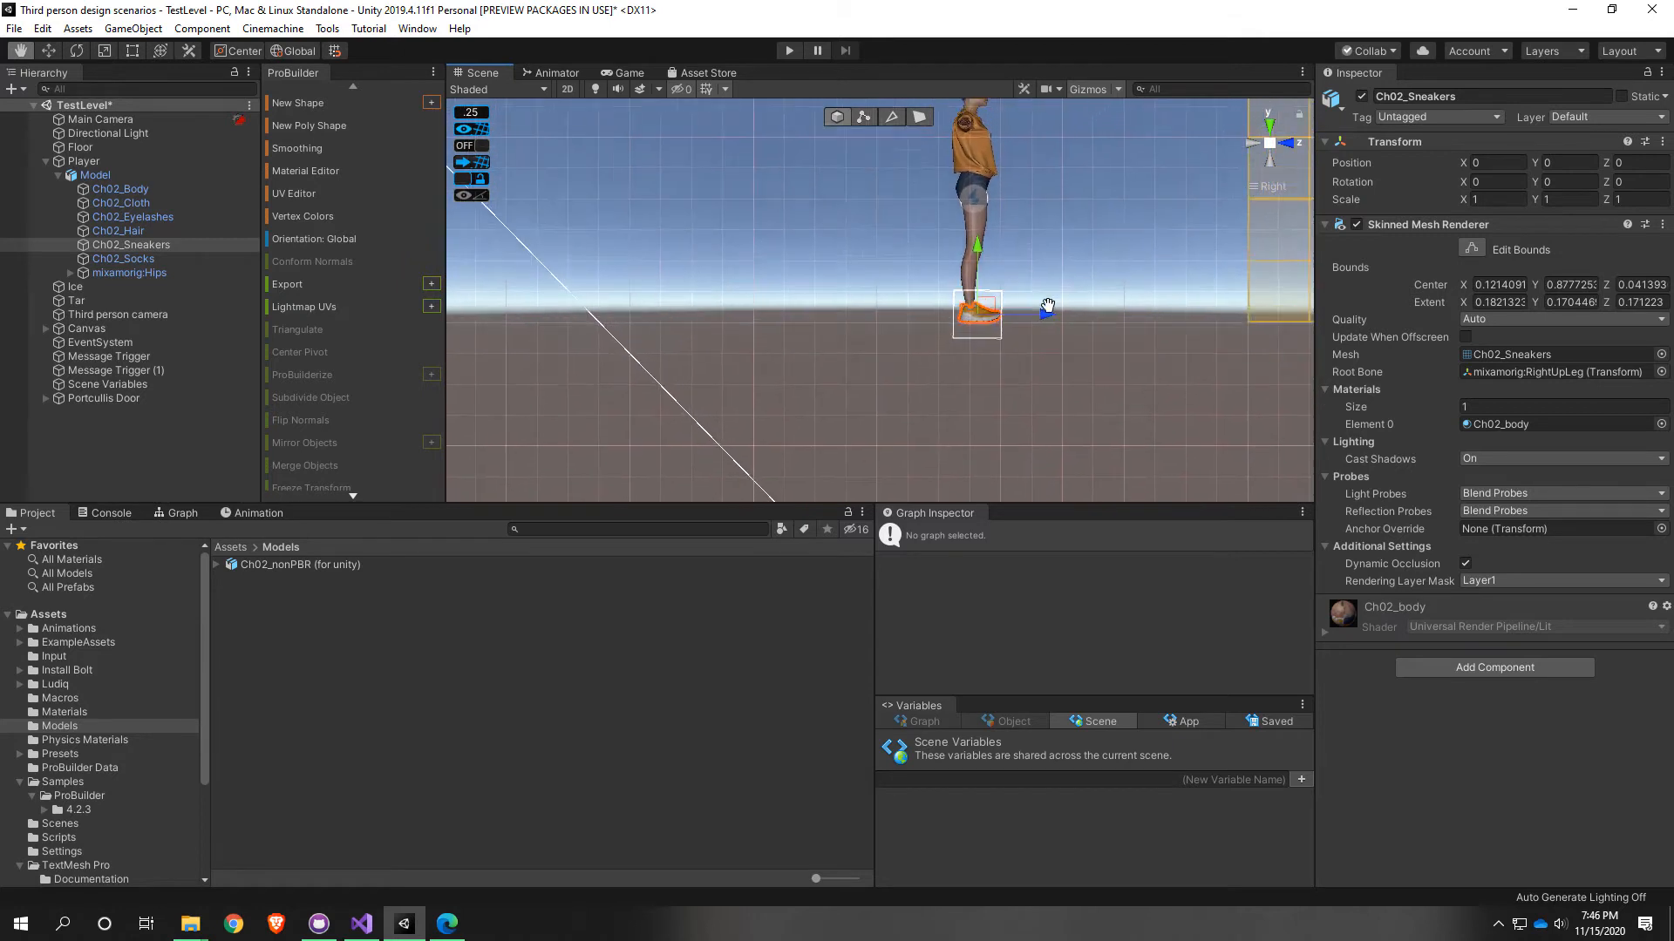
{"action": "scroll", "coordinate": [985, 337], "scroll_direction": "up", "scroll_amount": 2}
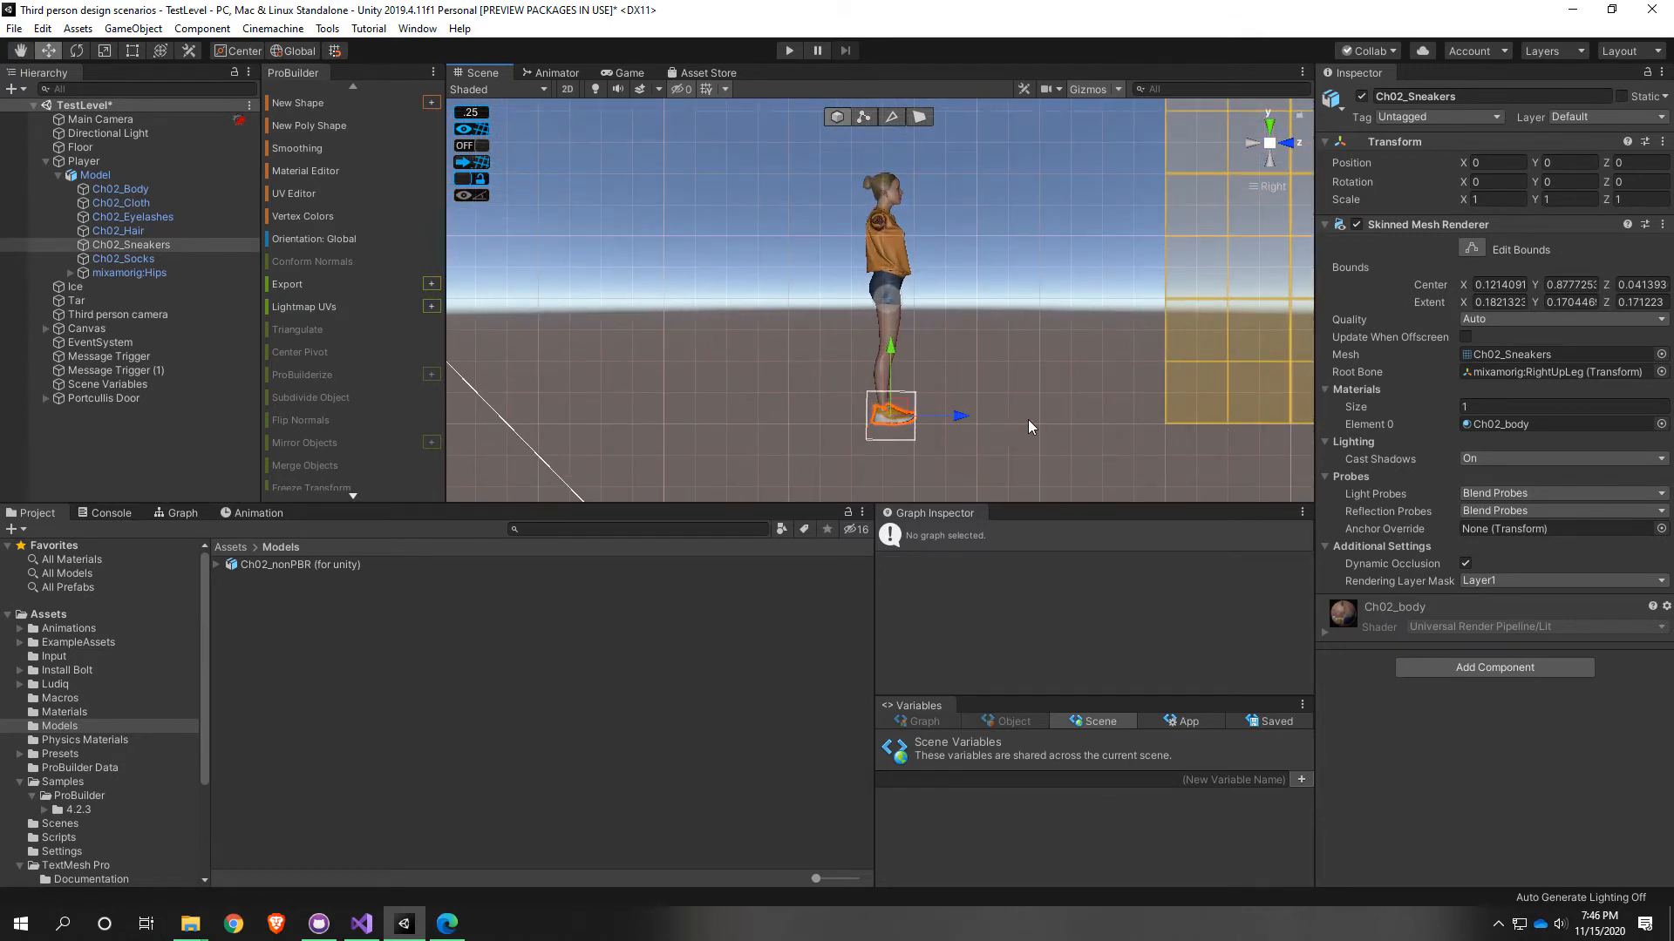
{"action": "scroll", "coordinate": [934, 458], "scroll_direction": "up", "scroll_amount": 5}
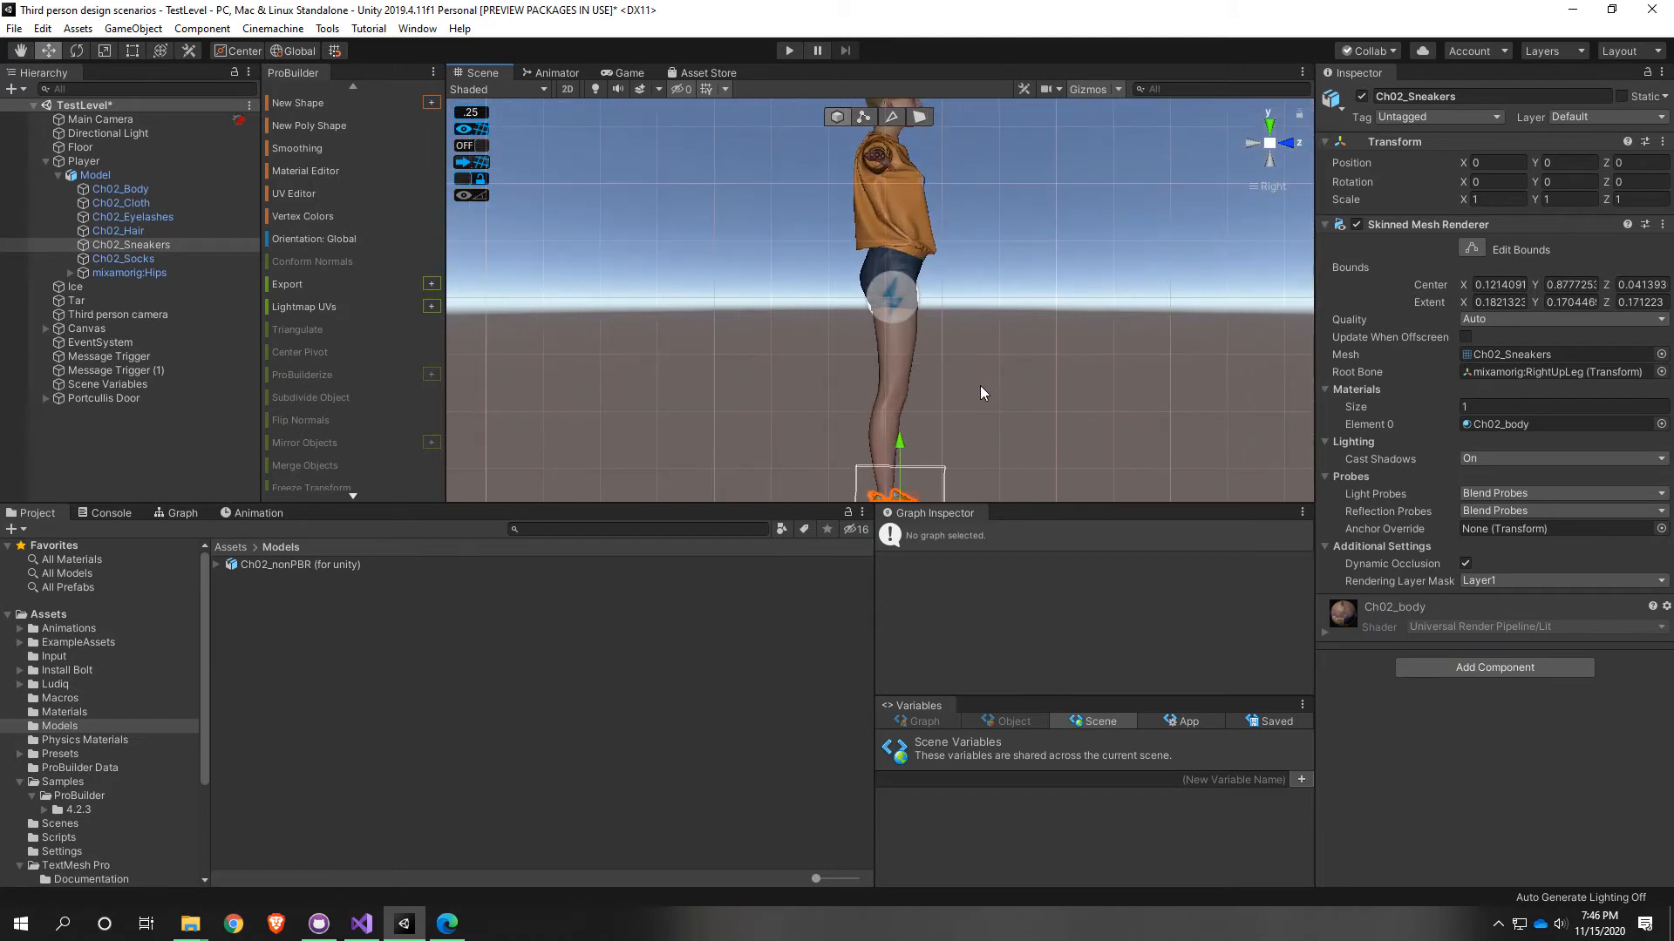
{"action": "middle_click_drag", "start_coordinate": [980, 385], "coordinate": [928, 193]}
{"action": "scroll", "coordinate": [930, 232], "scroll_direction": "up", "scroll_amount": 4}
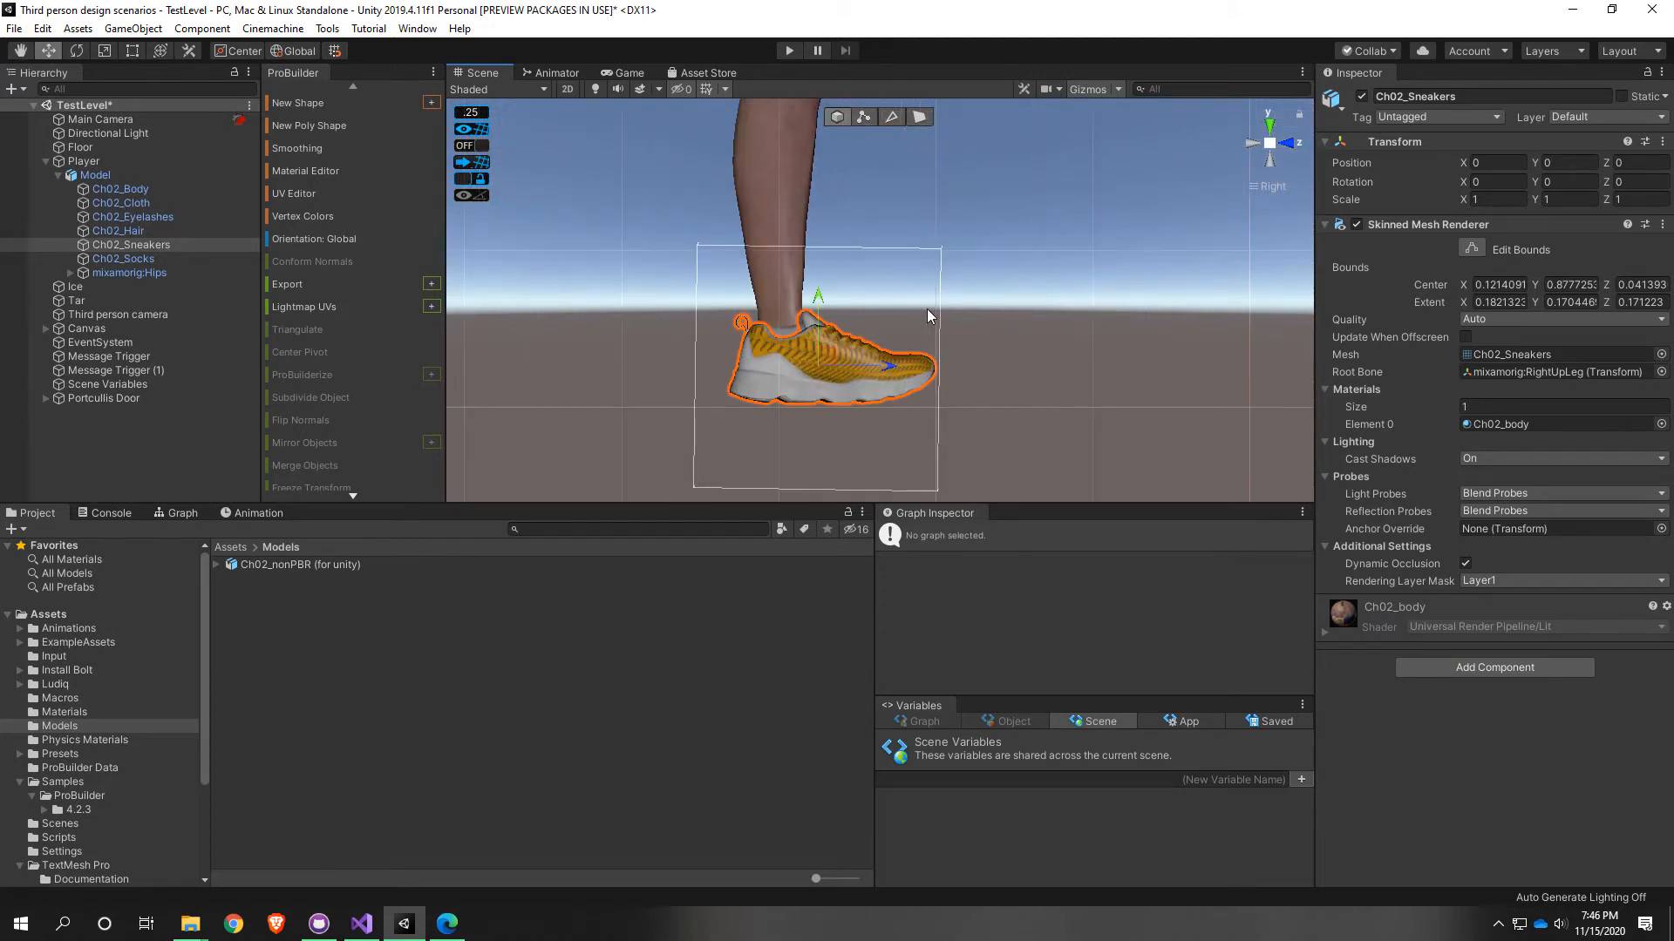
{"action": "scroll", "coordinate": [926, 317], "scroll_direction": "down", "scroll_amount": 6}
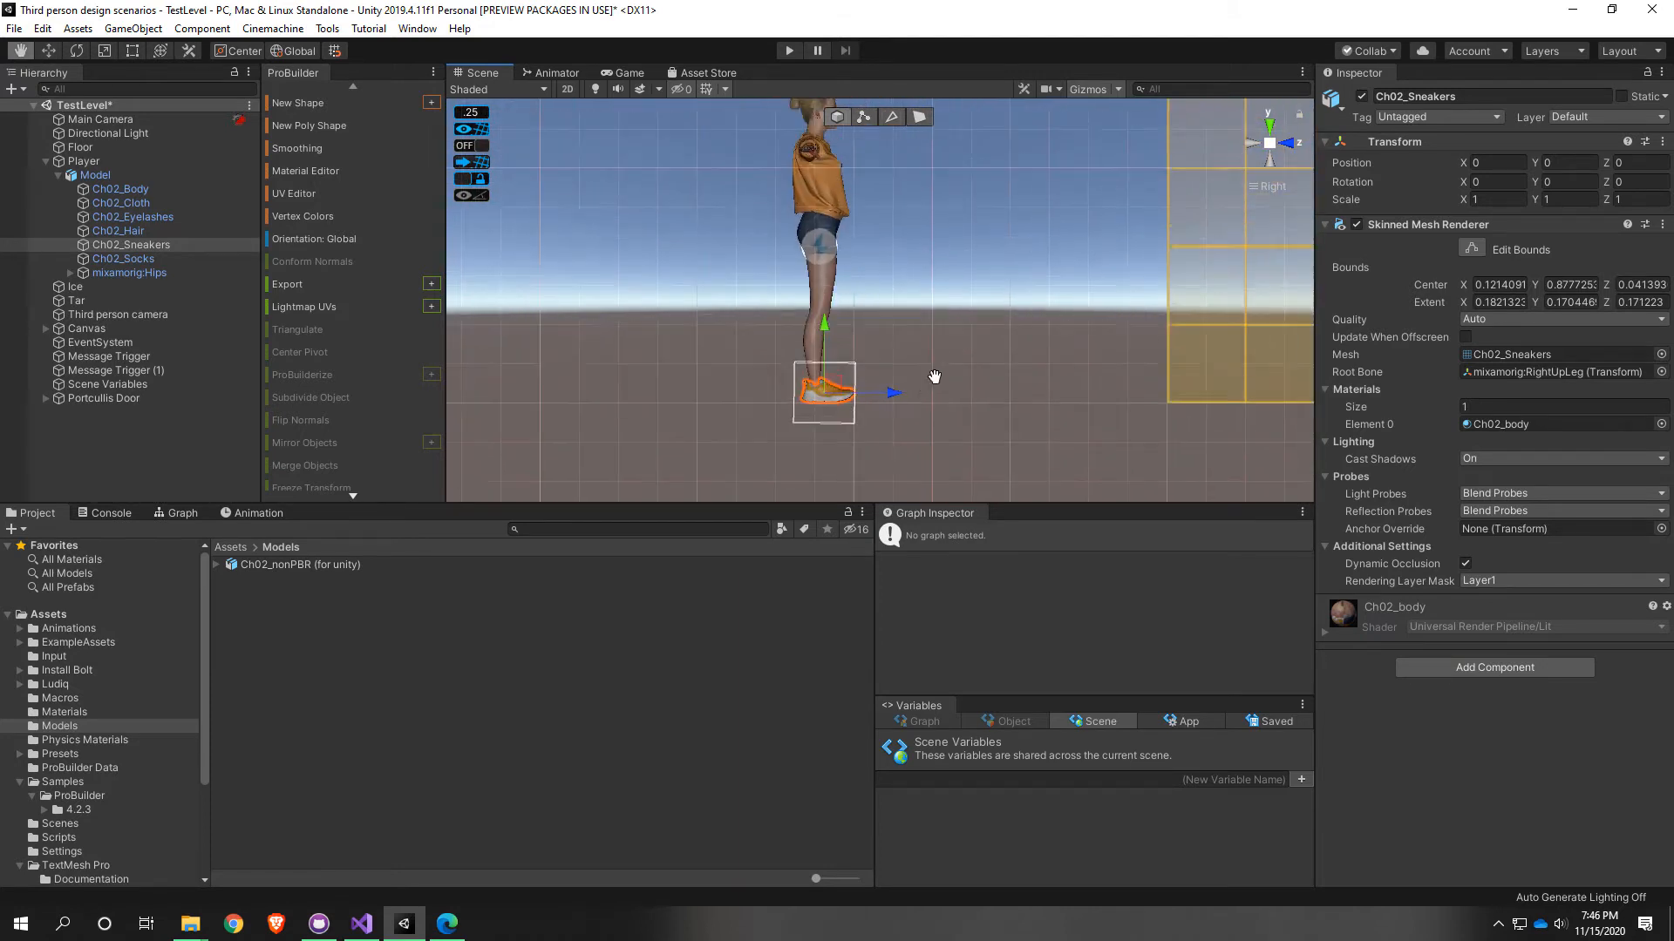
{"action": "left_click", "coordinate": [1269, 128]}
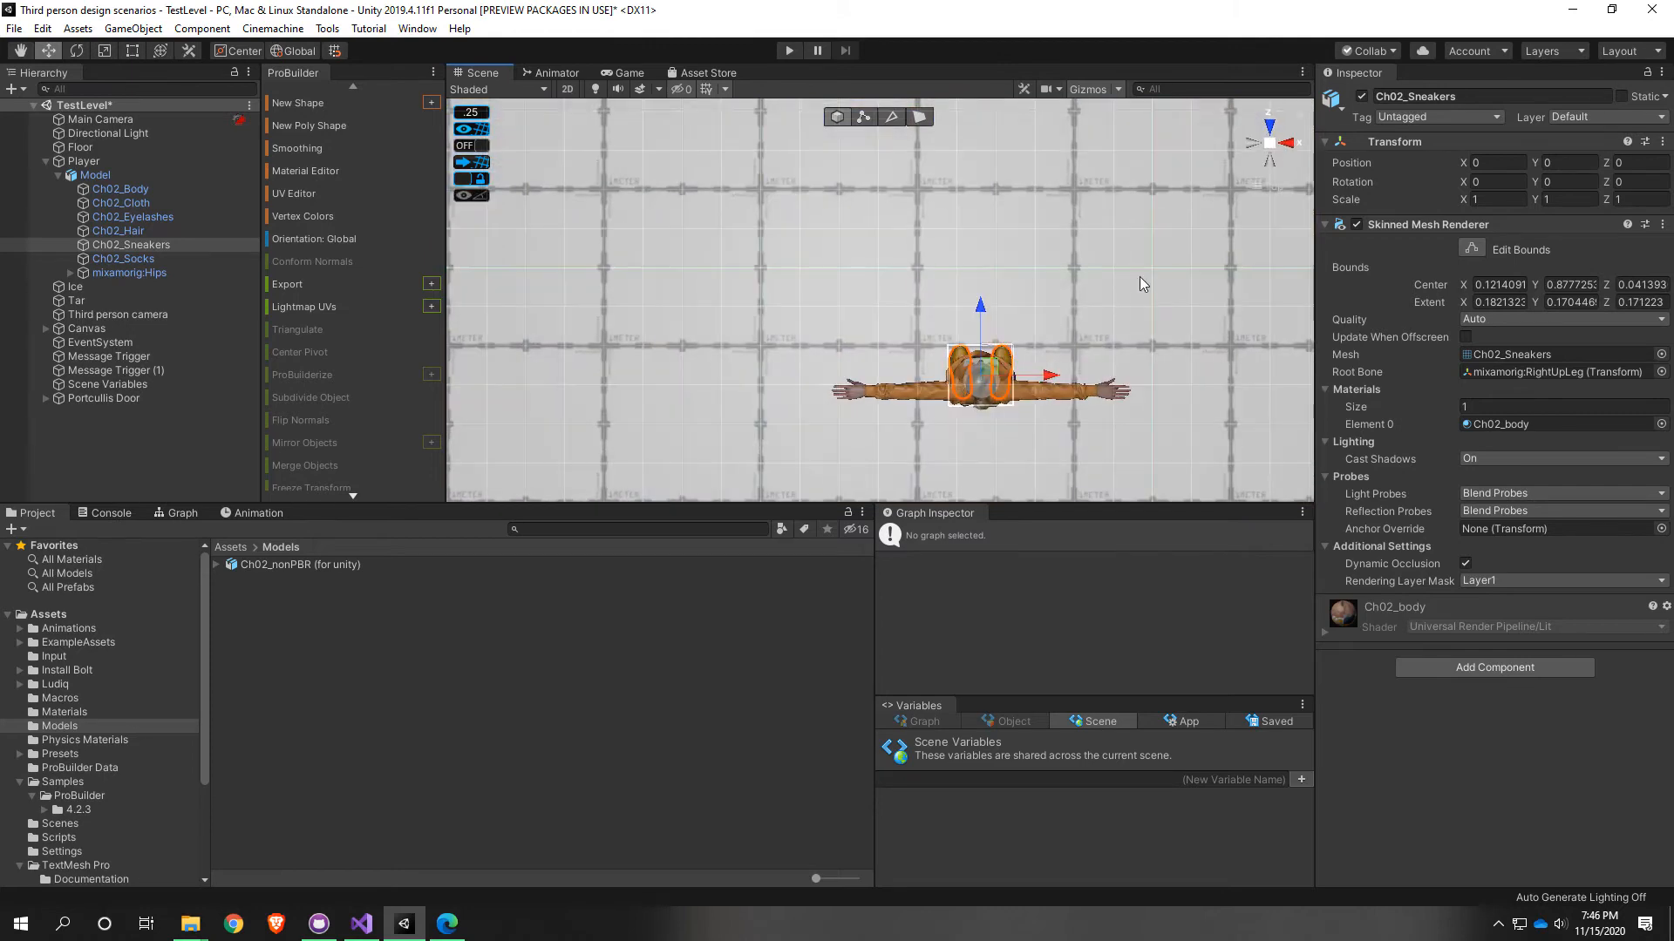
{"action": "scroll", "coordinate": [1290, 262], "scroll_direction": "up", "scroll_amount": 1}
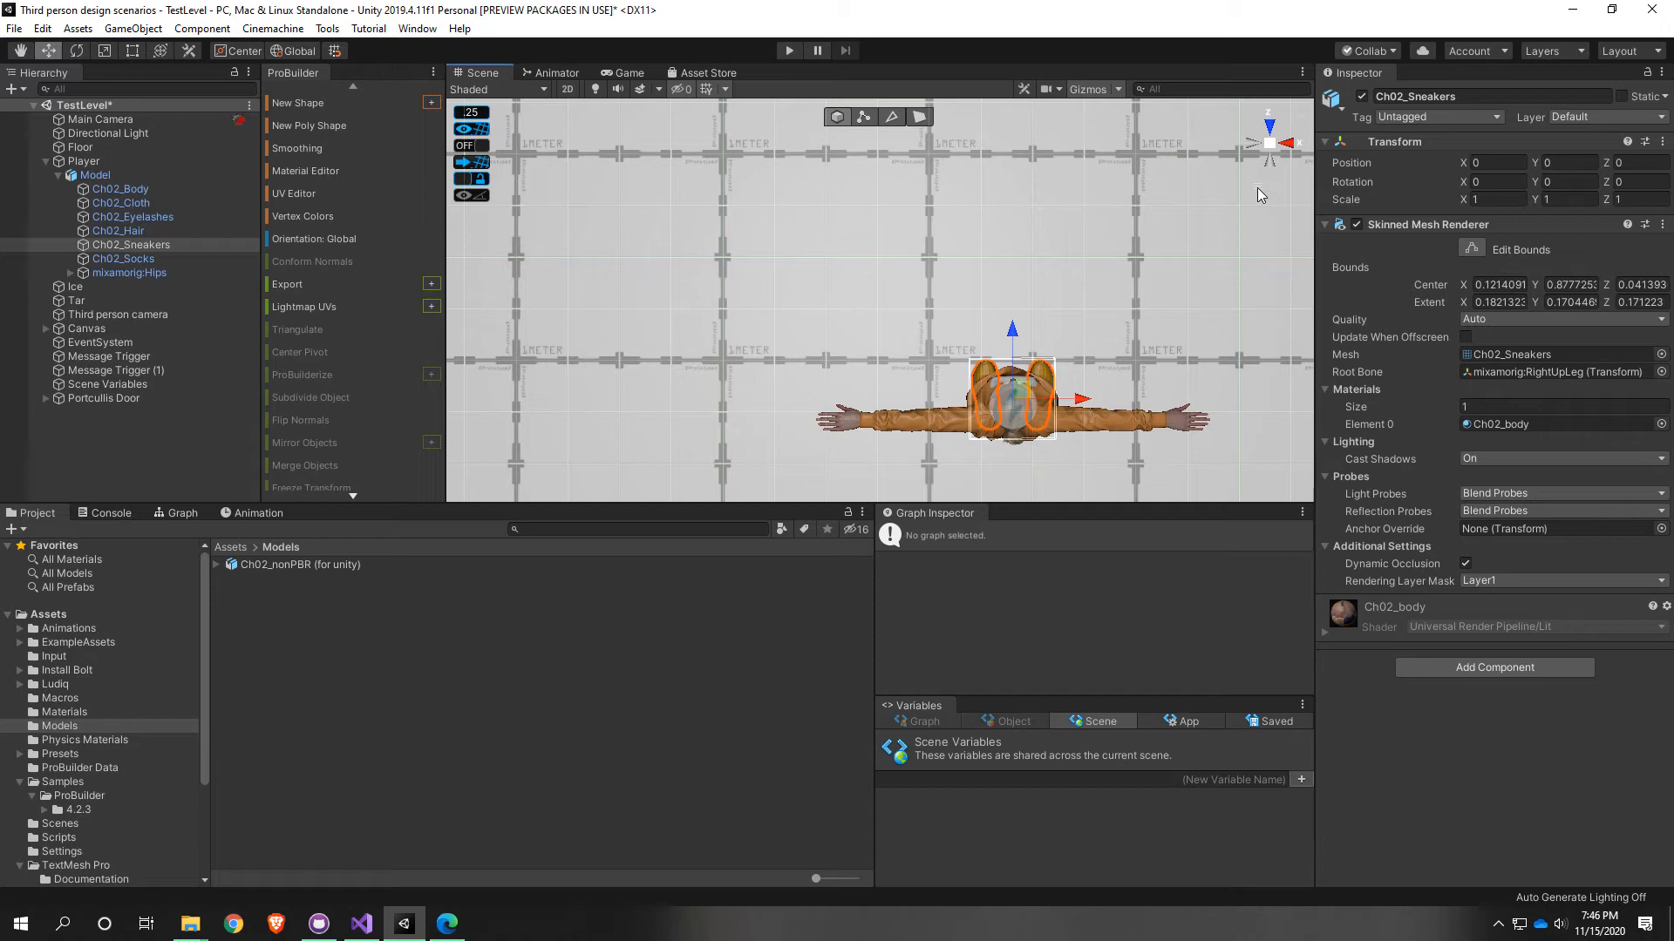
{"action": "right_click_drag", "start_coordinate": [1257, 187], "coordinate": [488, 174]}
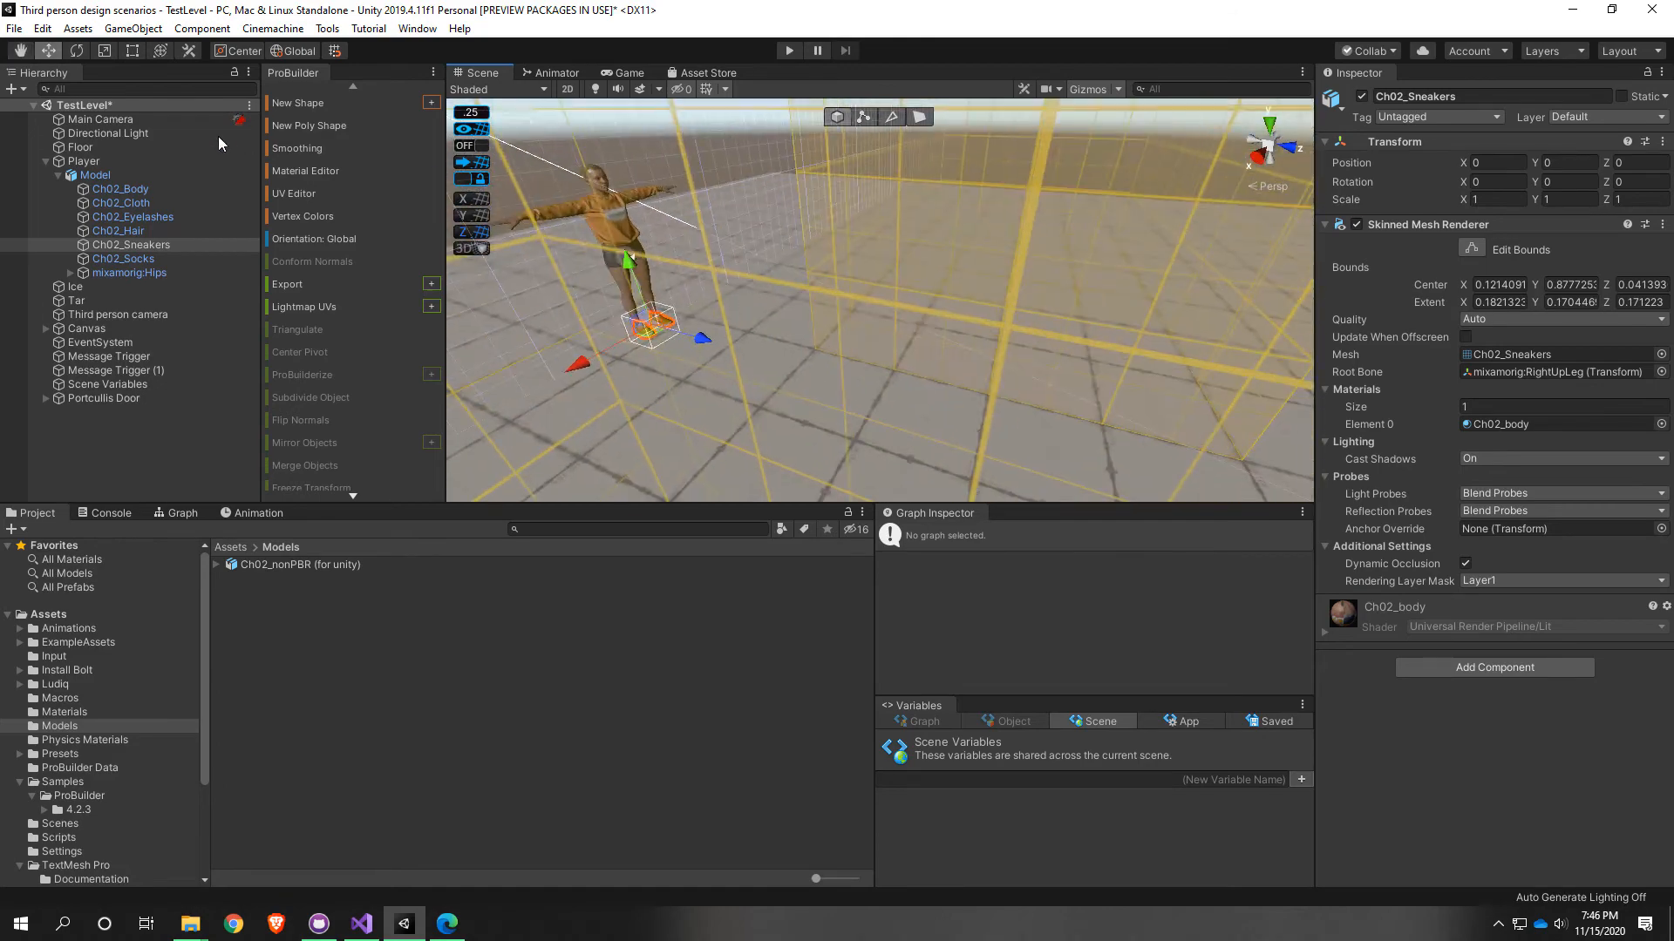
Step: Focus the scene on Player and examine how widely the capsule collider surrounds the character
{"action": "double_click", "coordinate": [84, 162]}
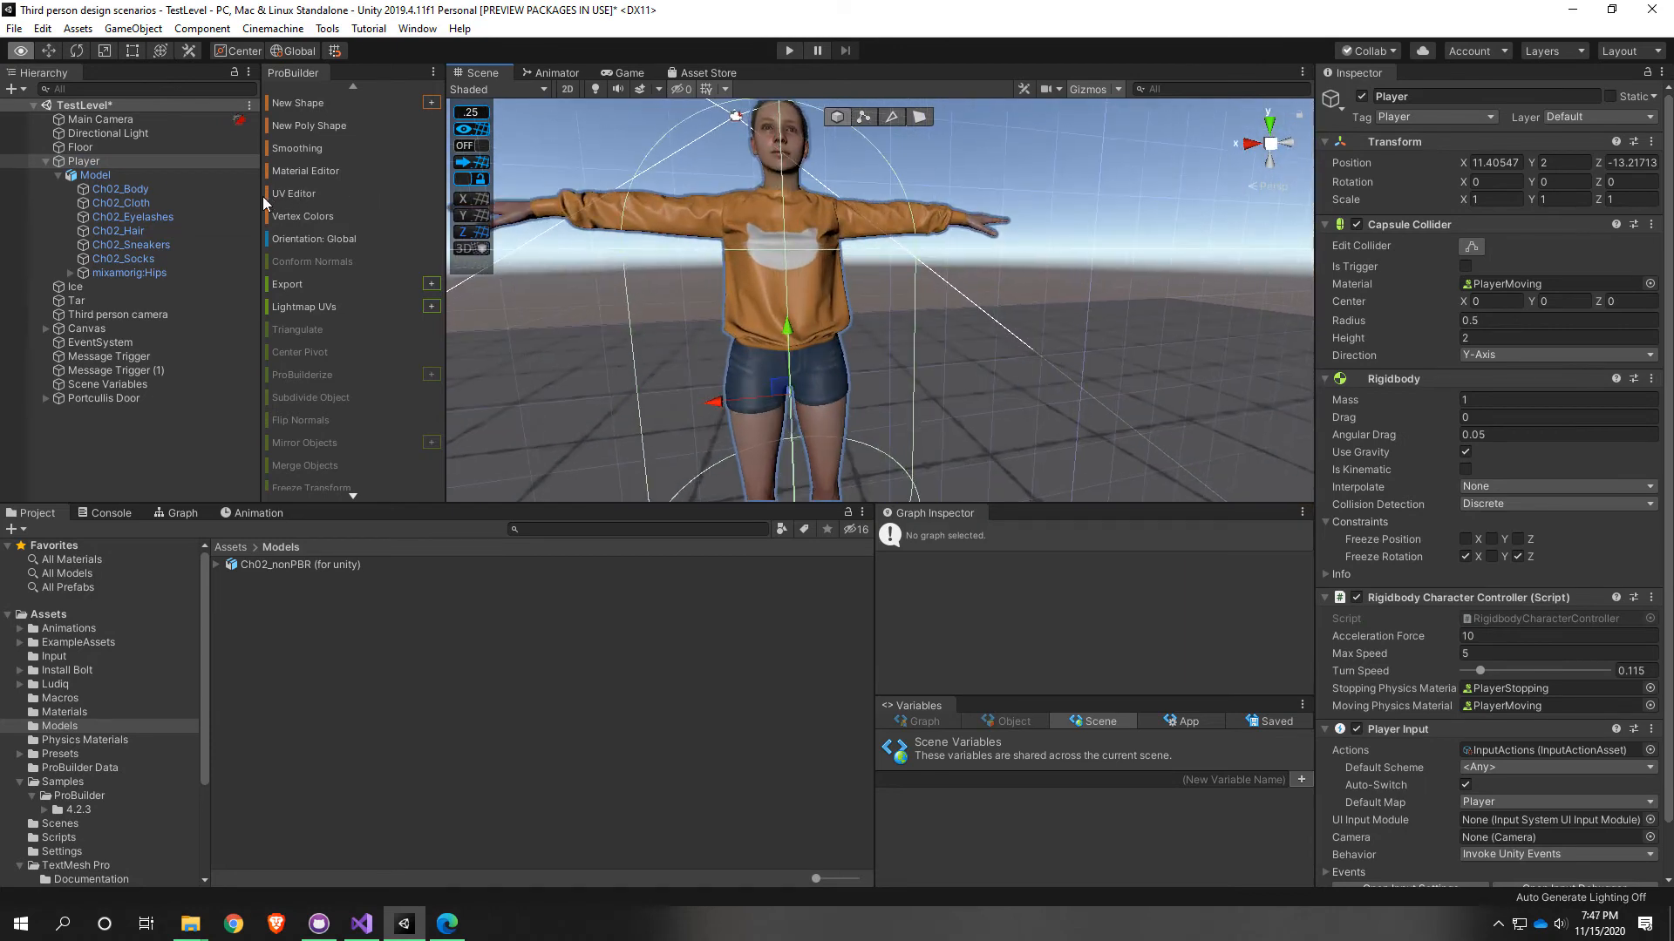
{"action": "key", "text": "a"}
{"action": "right_click_drag", "start_coordinate": [263, 196], "coordinate": [224, 253]}
{"action": "key", "text": "d"}
{"action": "key", "text": "w"}
{"action": "key", "text": "d"}
{"action": "key", "text": "s"}
{"action": "key", "text": "s"}
{"action": "key", "text": "a"}
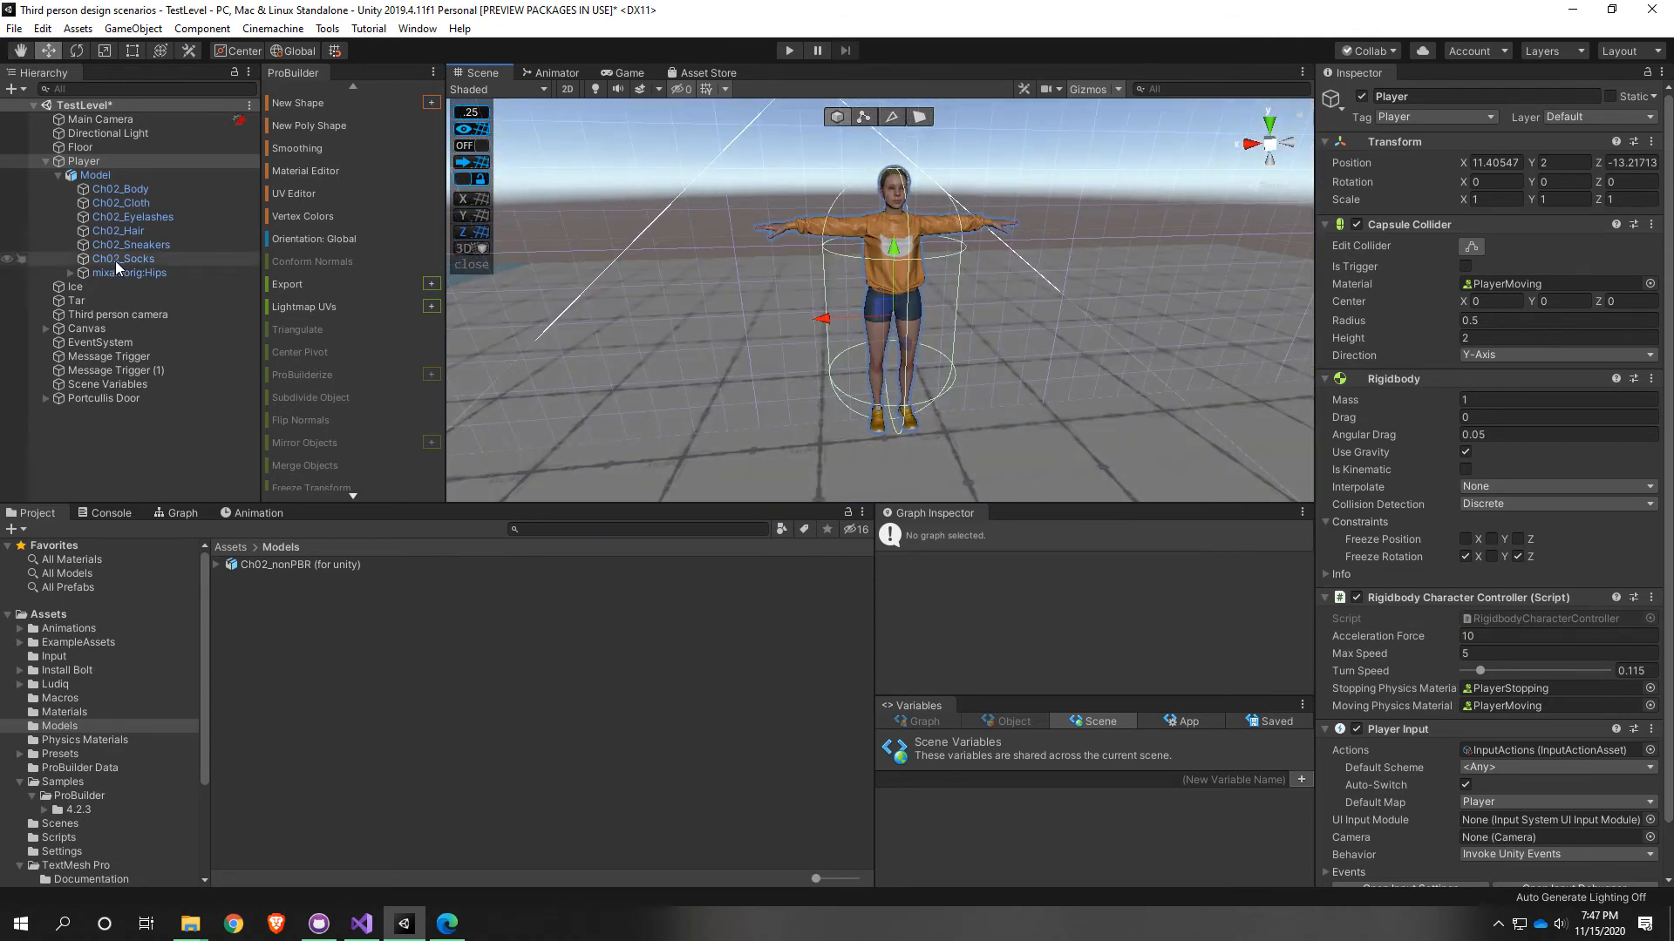
Step: Set the radius of Player's Capsule Collider to 0.3 and check its fit around the character
{"action": "left_click", "coordinate": [102, 174]}
{"action": "left_click", "coordinate": [100, 160]}
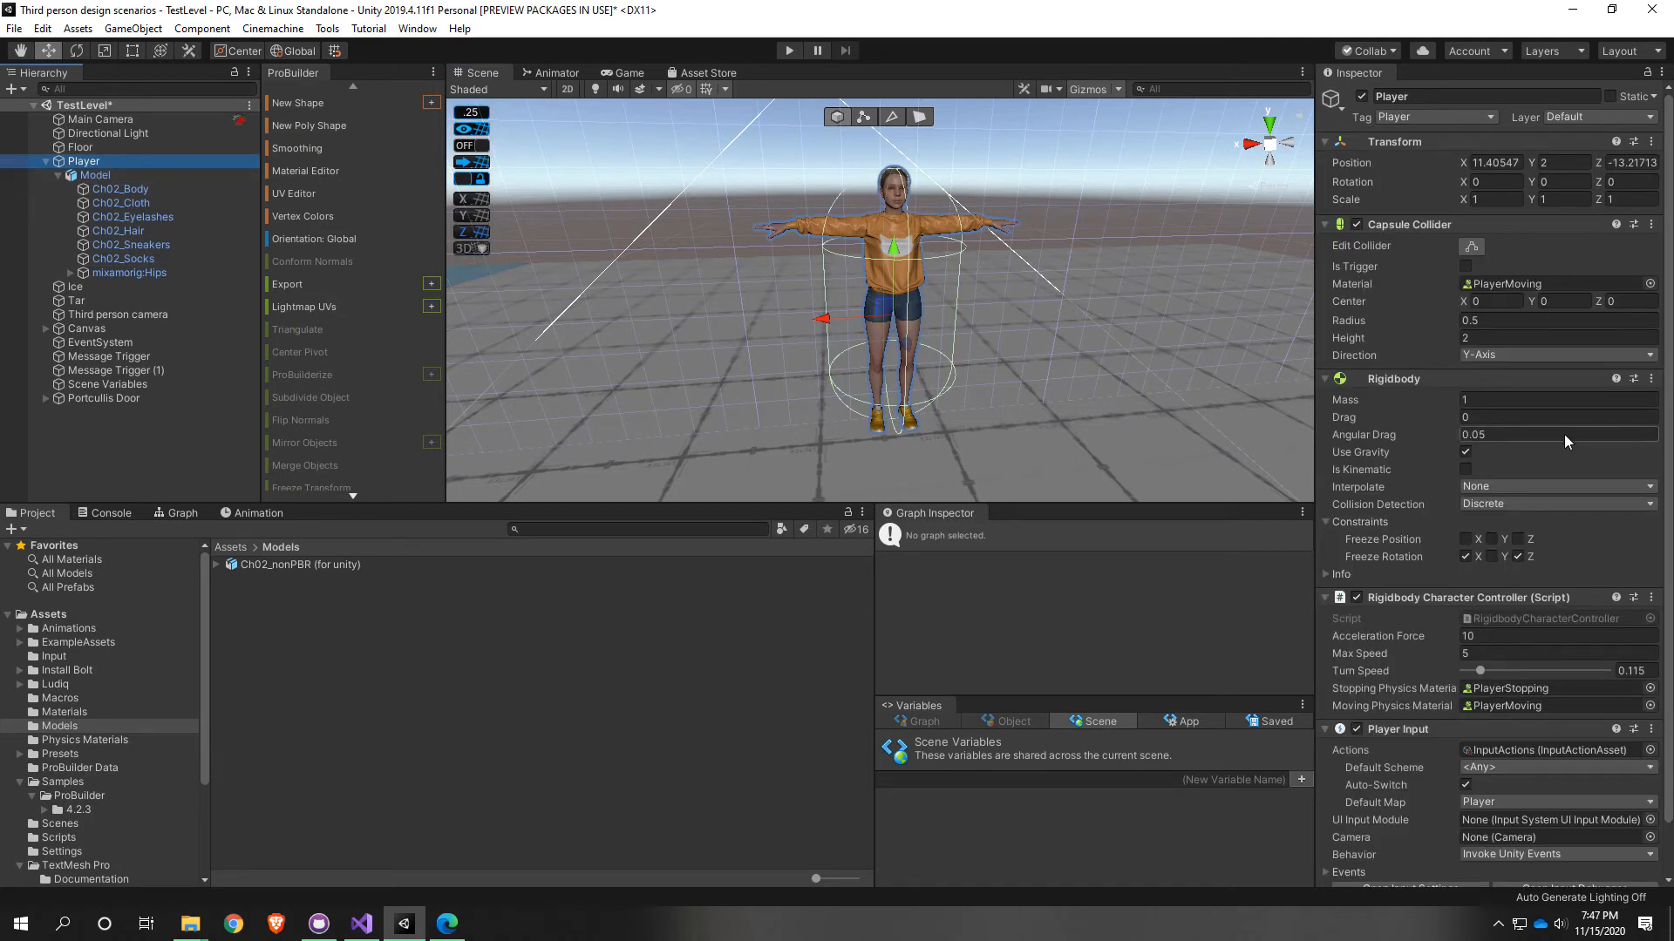
{"action": "scroll", "coordinate": [1417, 550], "scroll_direction": "down", "scroll_amount": 2}
{"action": "scroll", "coordinate": [1396, 645], "scroll_direction": "up", "scroll_amount": 2}
{"action": "left_click", "coordinate": [1357, 320]}
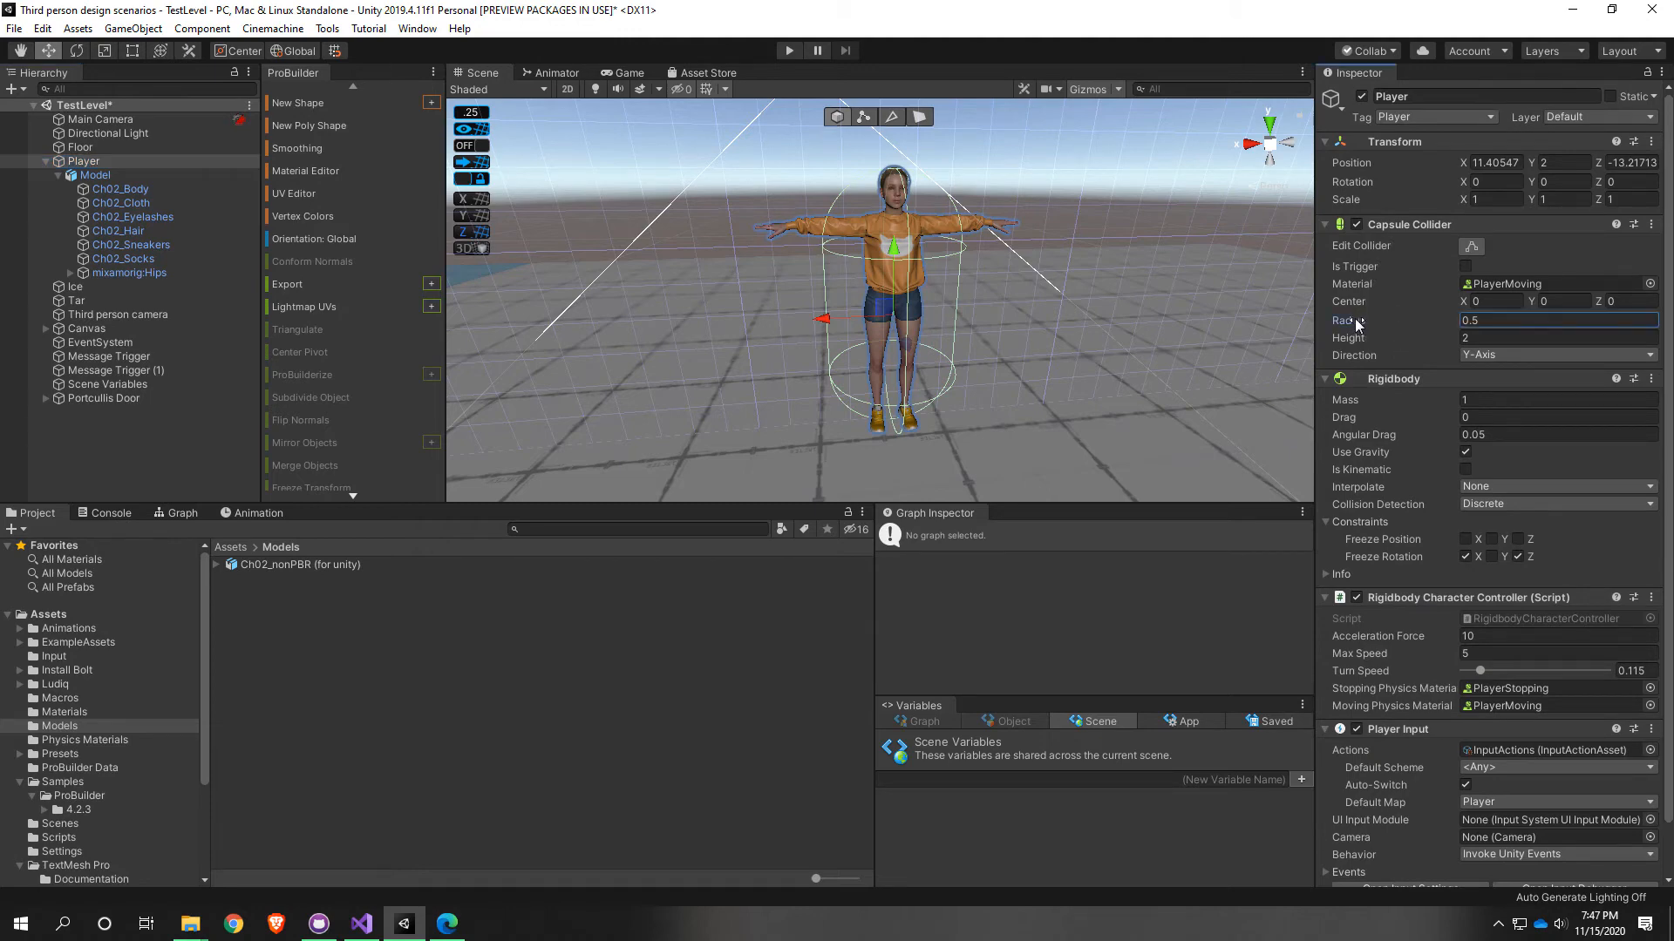
{"action": "left_click_drag", "start_coordinate": [1355, 318], "coordinate": [1349, 318]}
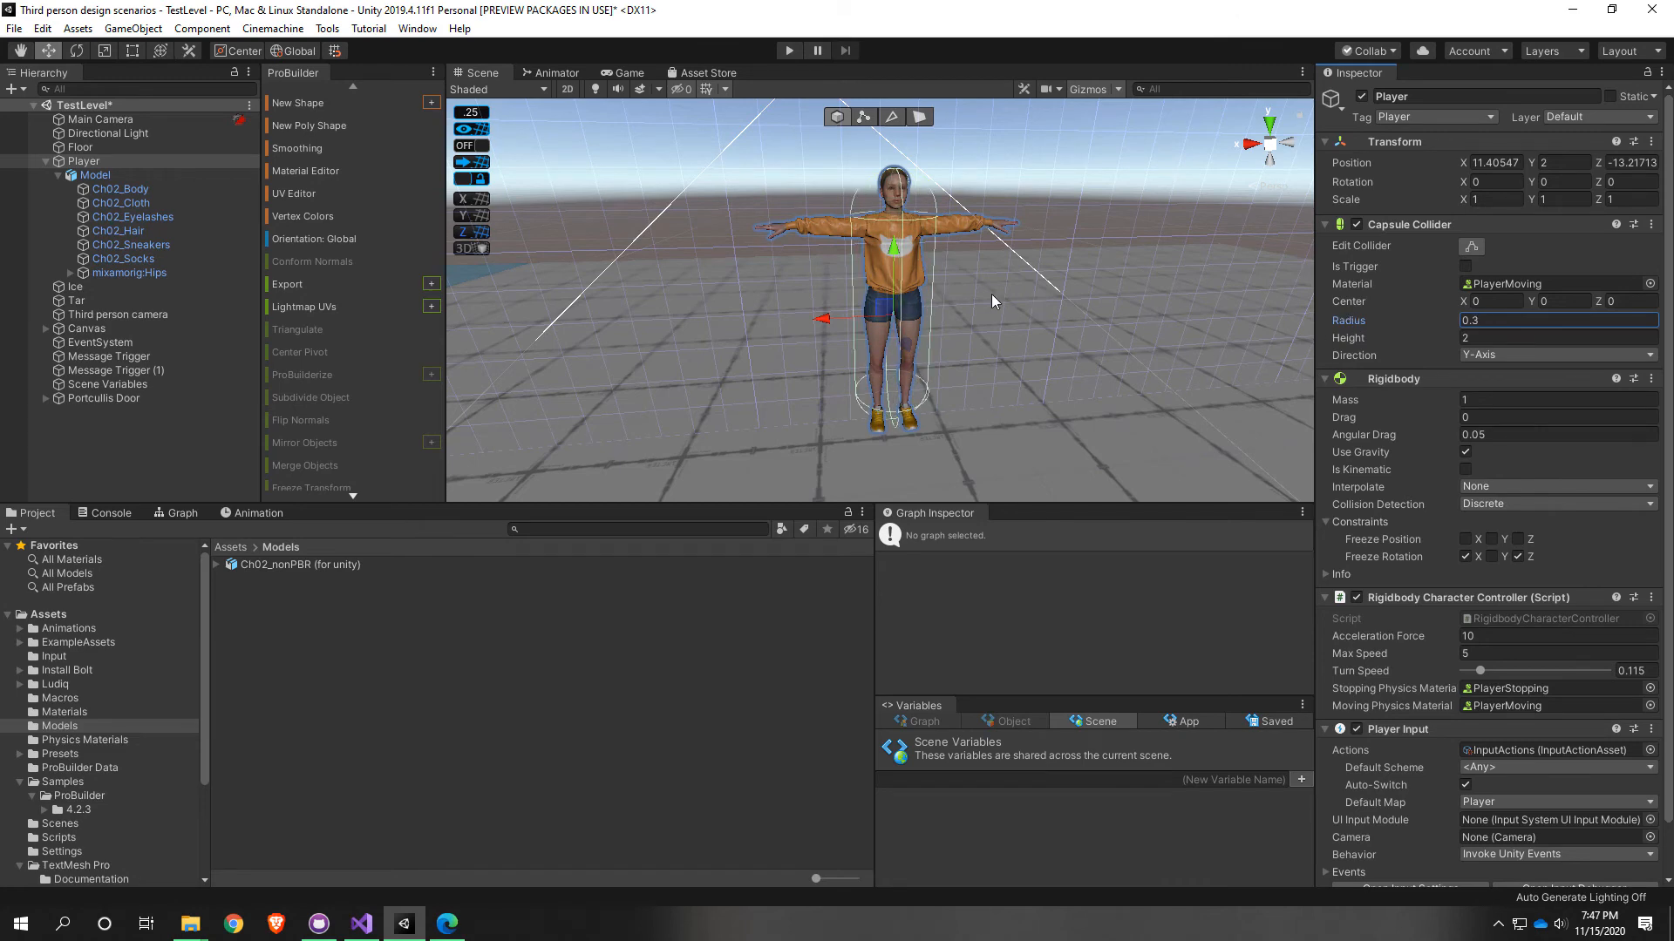
{"action": "right_click_drag", "start_coordinate": [954, 318], "coordinate": [1255, 332]}
{"action": "key", "text": "a"}
{"action": "key", "text": "d"}
{"action": "key", "text": "a"}
Step: Run the game and walk the character around in different directions to test its movement and turning
{"action": "left_click", "coordinate": [790, 50]}
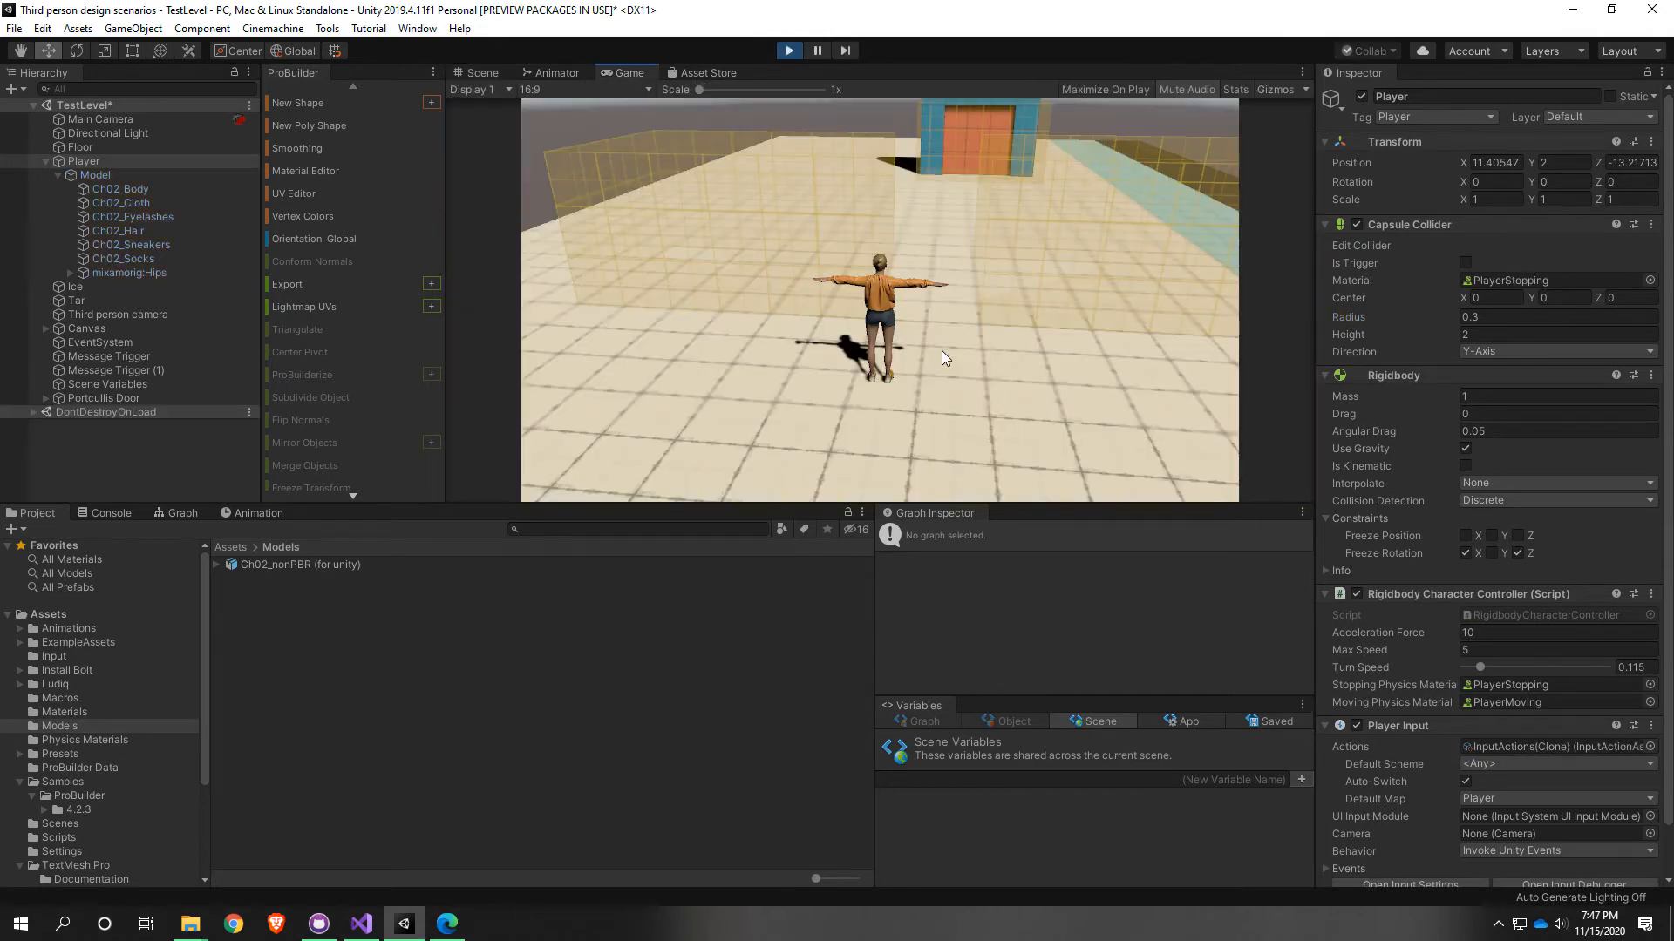
{"action": "key", "text": "a"}
{"action": "key", "text": "s"}
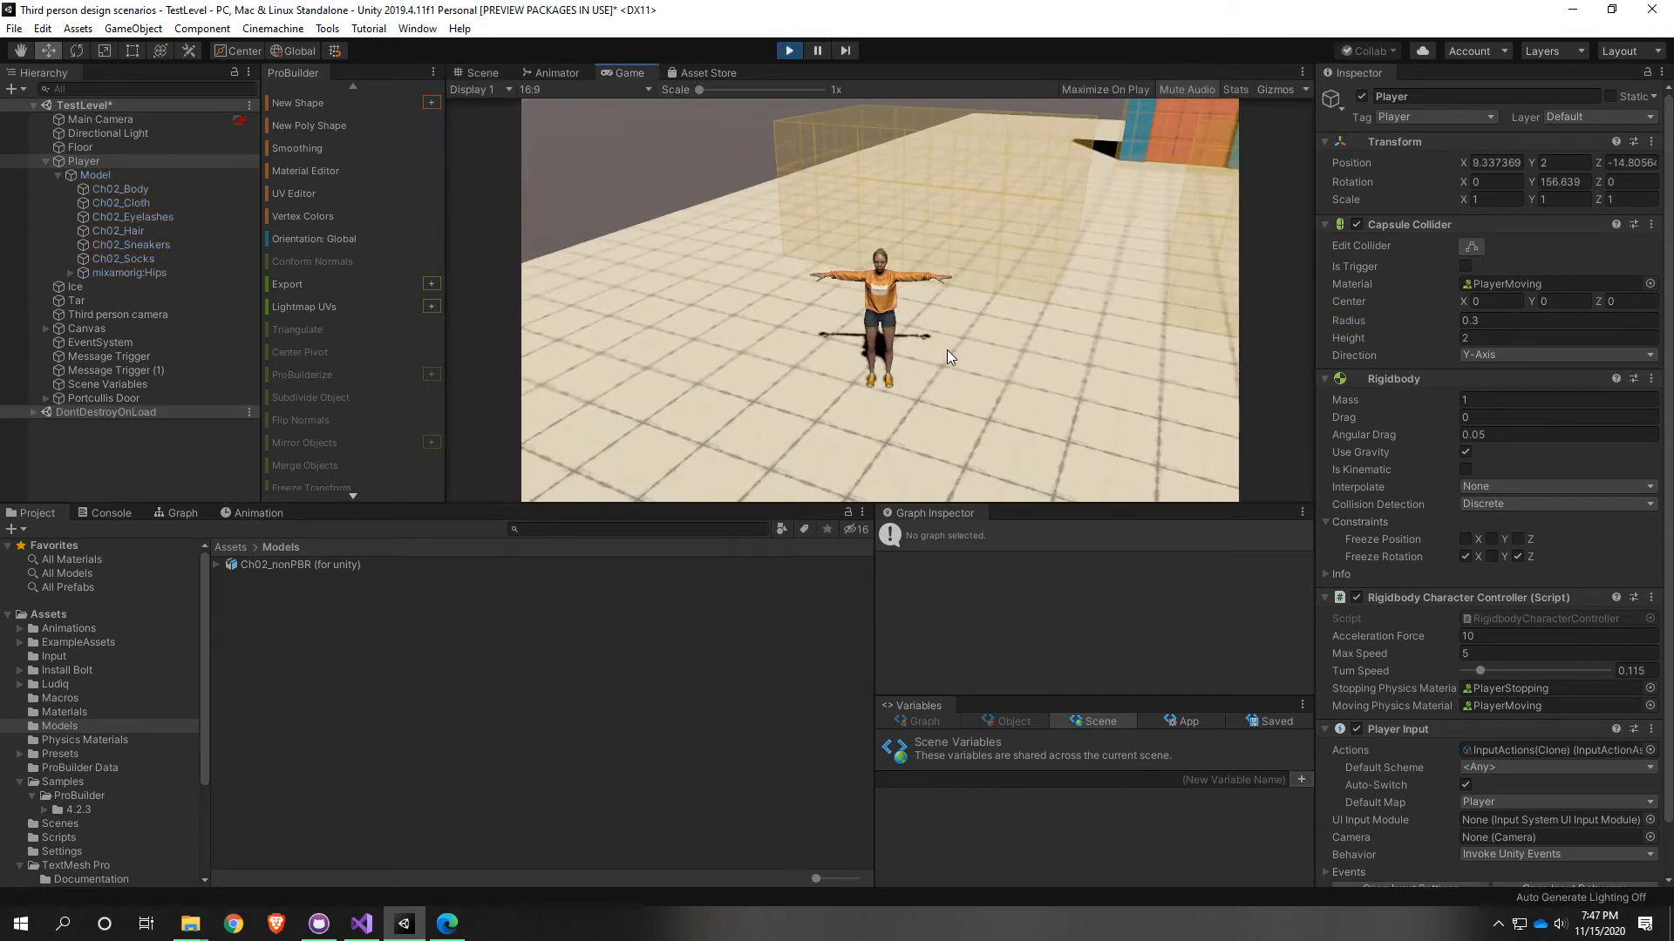
{"action": "key", "text": "d"}
{"action": "key", "text": "w"}
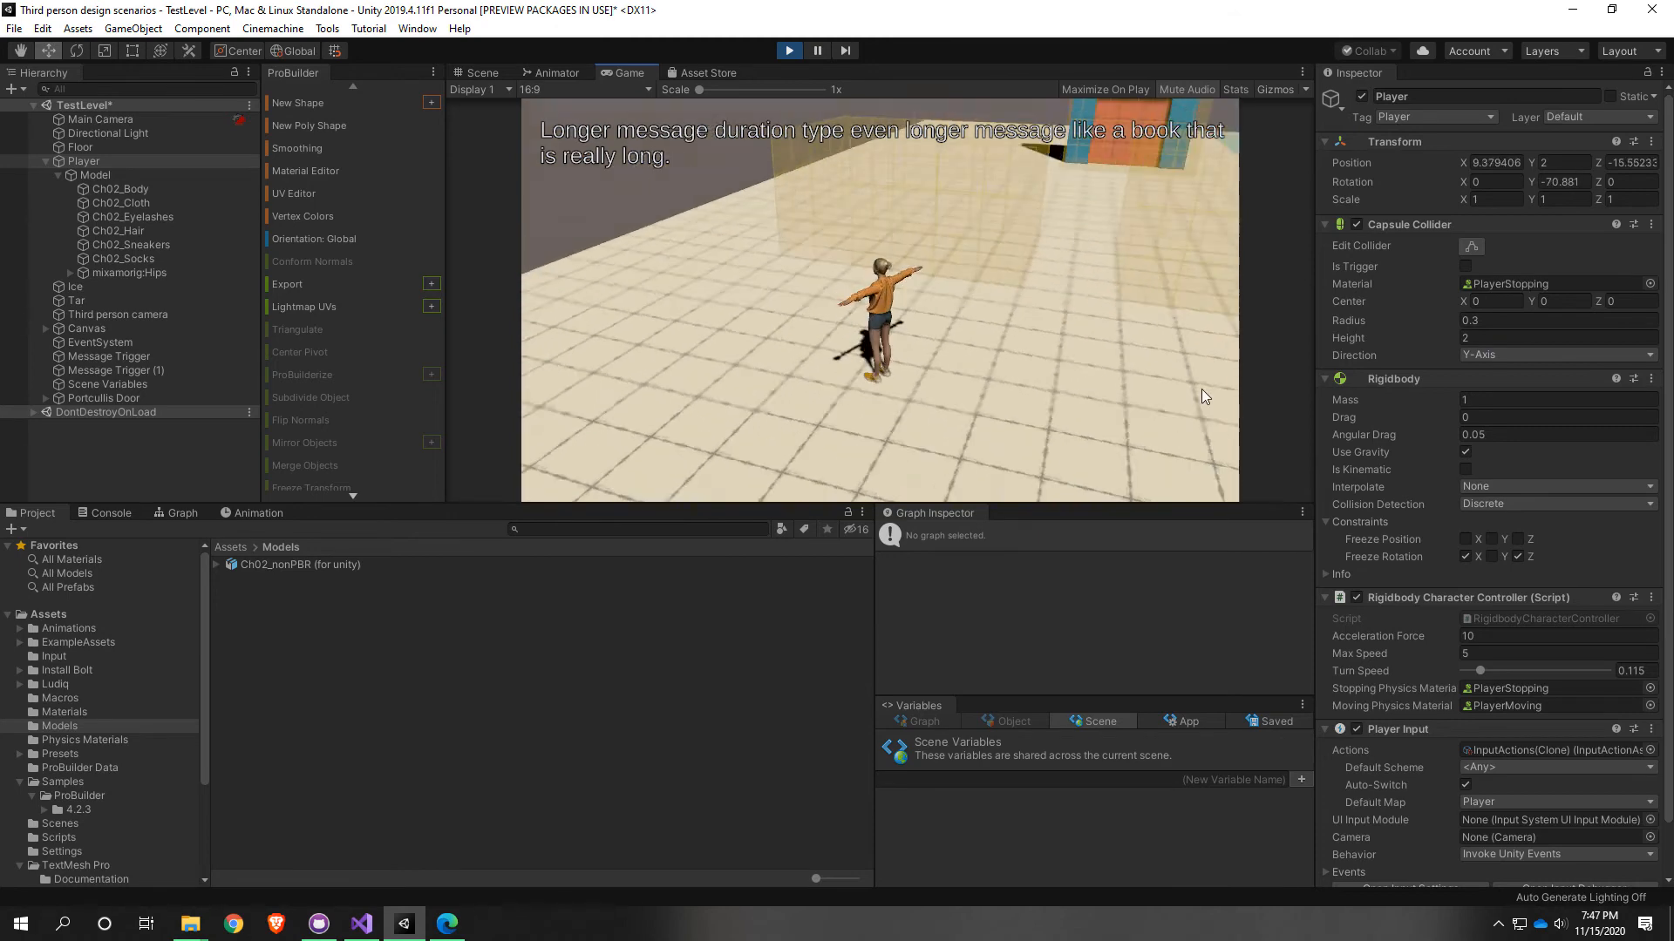
{"action": "key", "text": "w"}
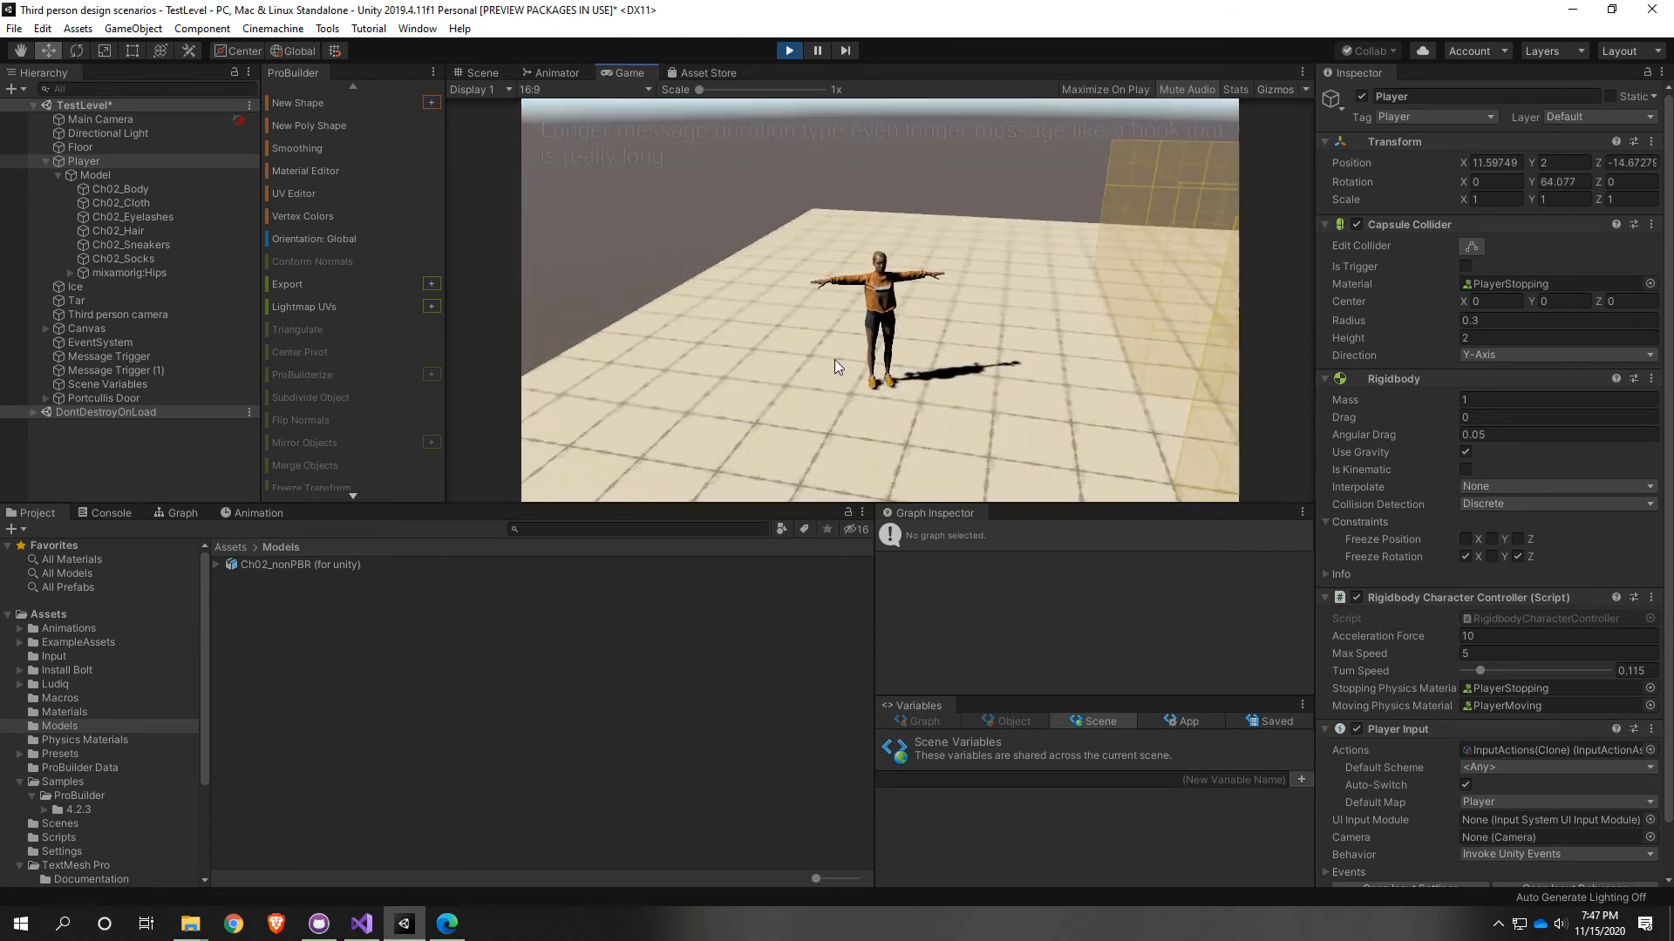
{"action": "key", "text": "w"}
{"action": "key", "text": "w"}
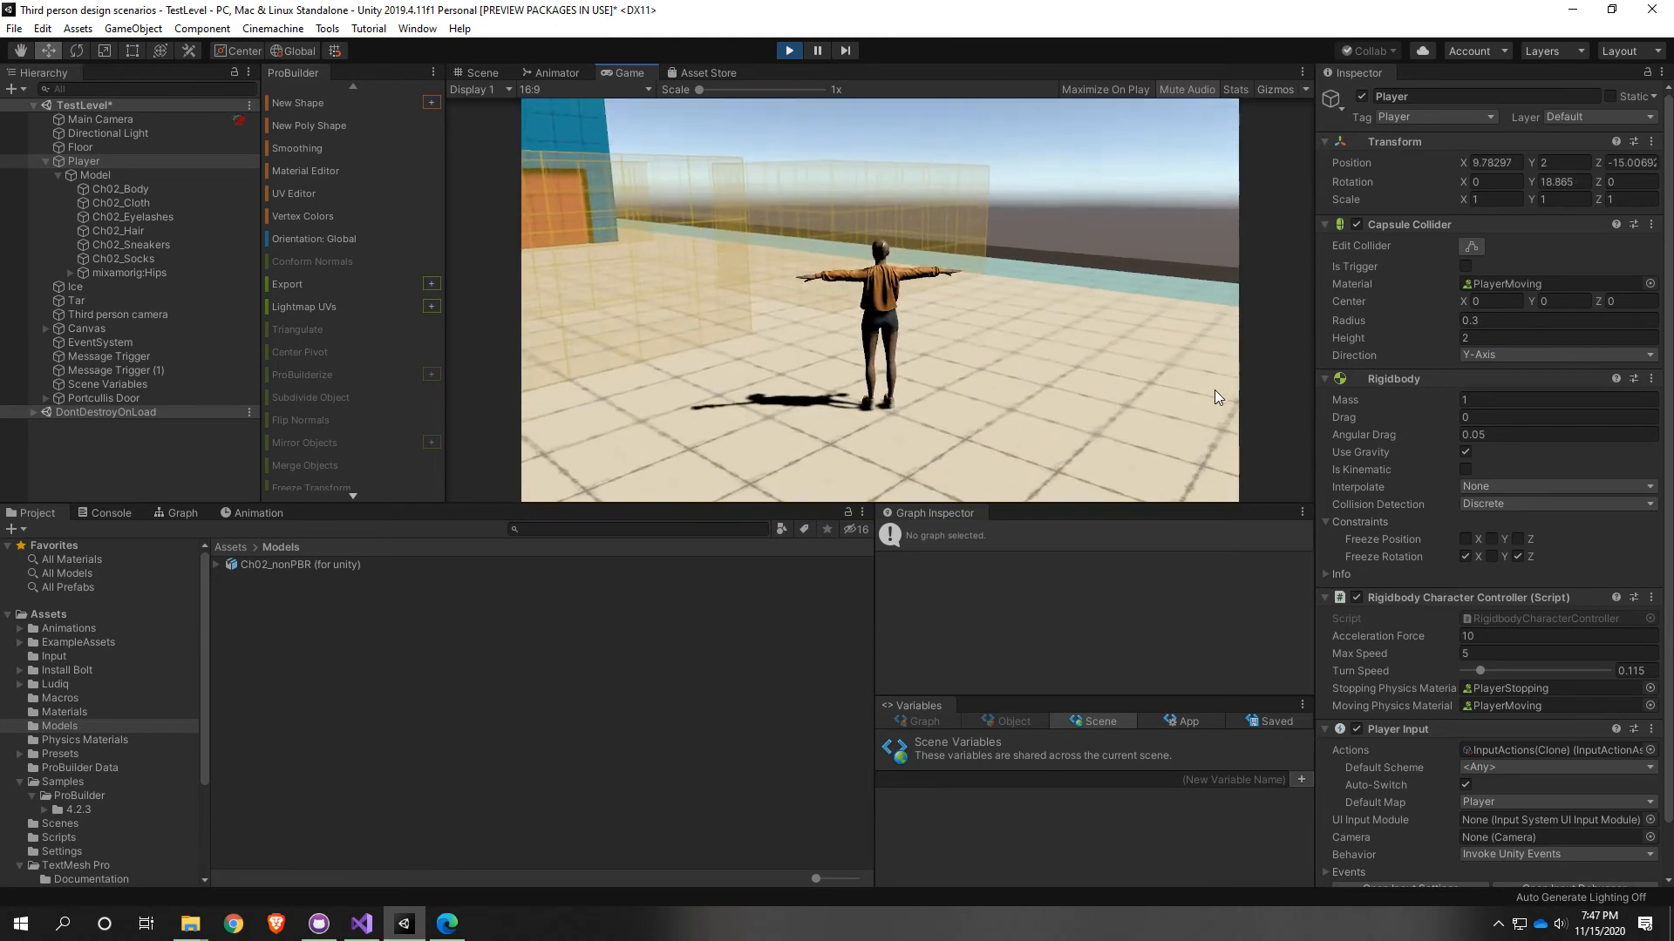
{"action": "key", "text": "w"}
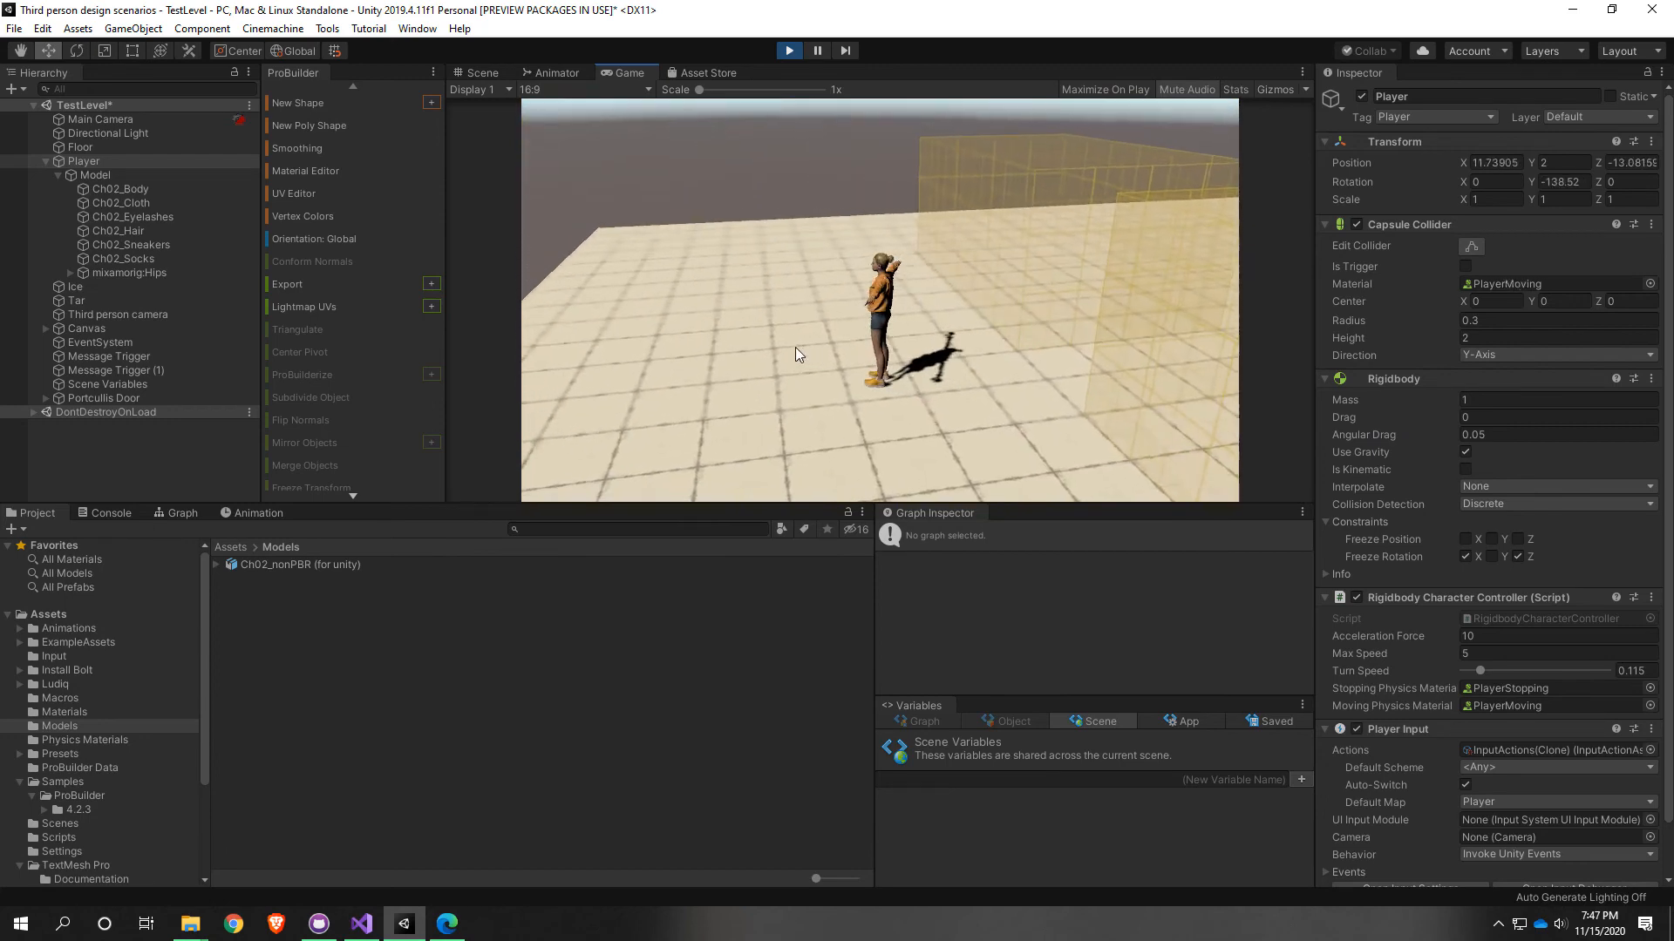
{"action": "key", "text": "w"}
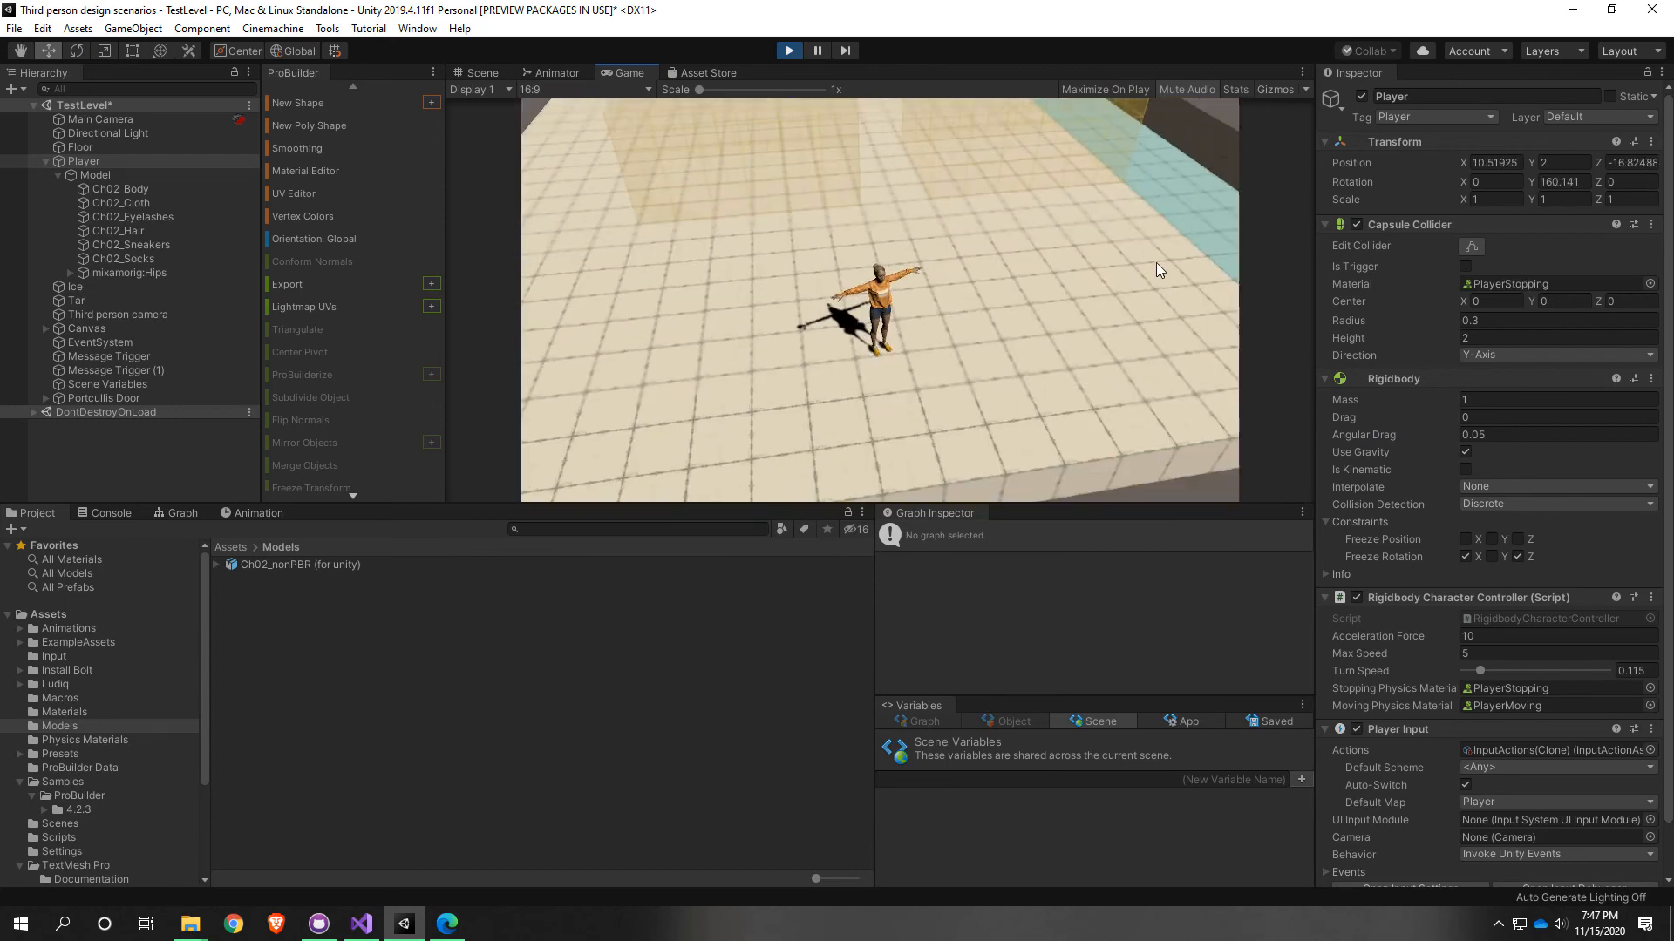
Step: Stop the running game and save both the TestLevel scene and the project
{"action": "left_click", "coordinate": [789, 50]}
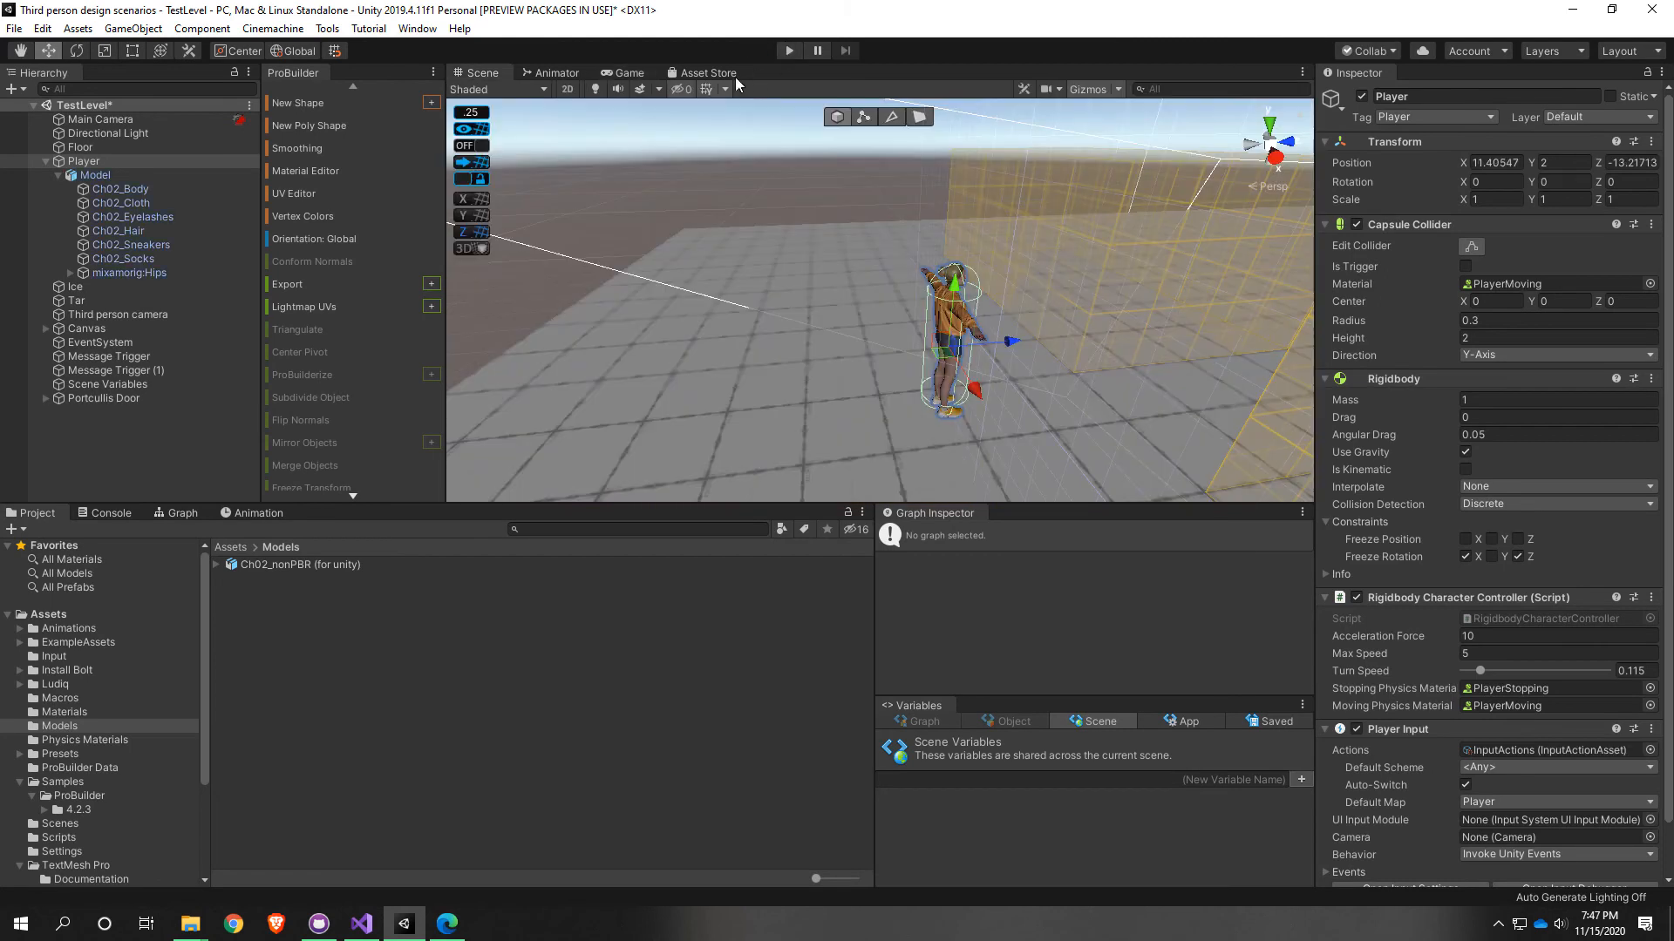
{"action": "left_click", "coordinate": [14, 28]}
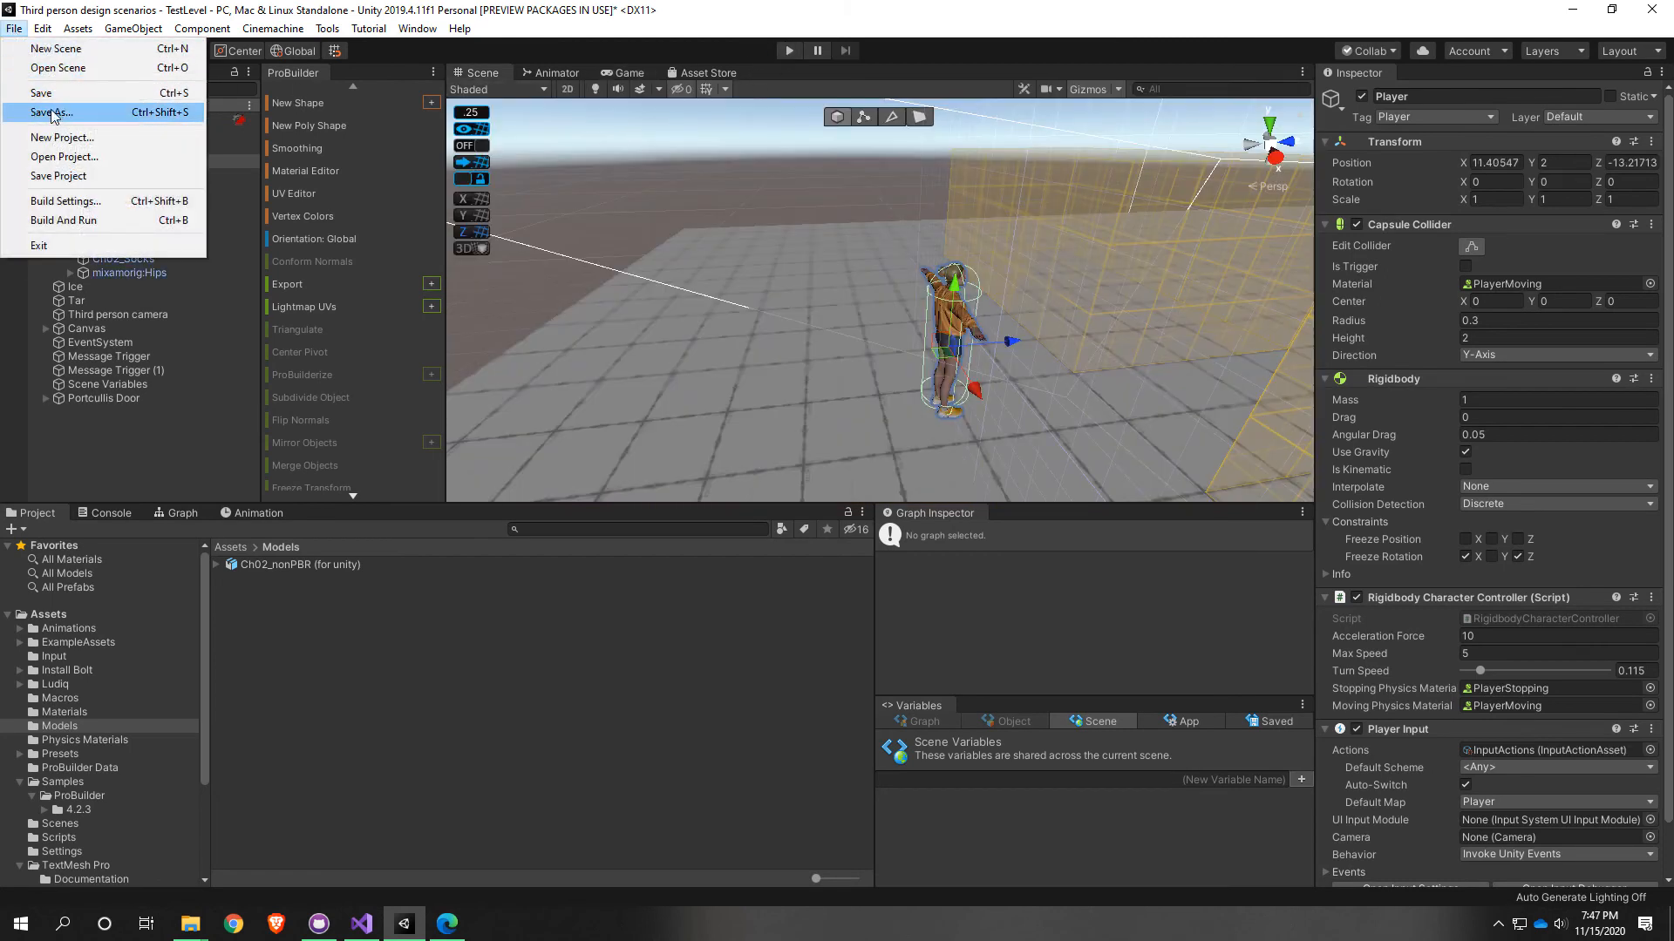
{"action": "left_click", "coordinate": [46, 93]}
{"action": "left_click", "coordinate": [14, 28]}
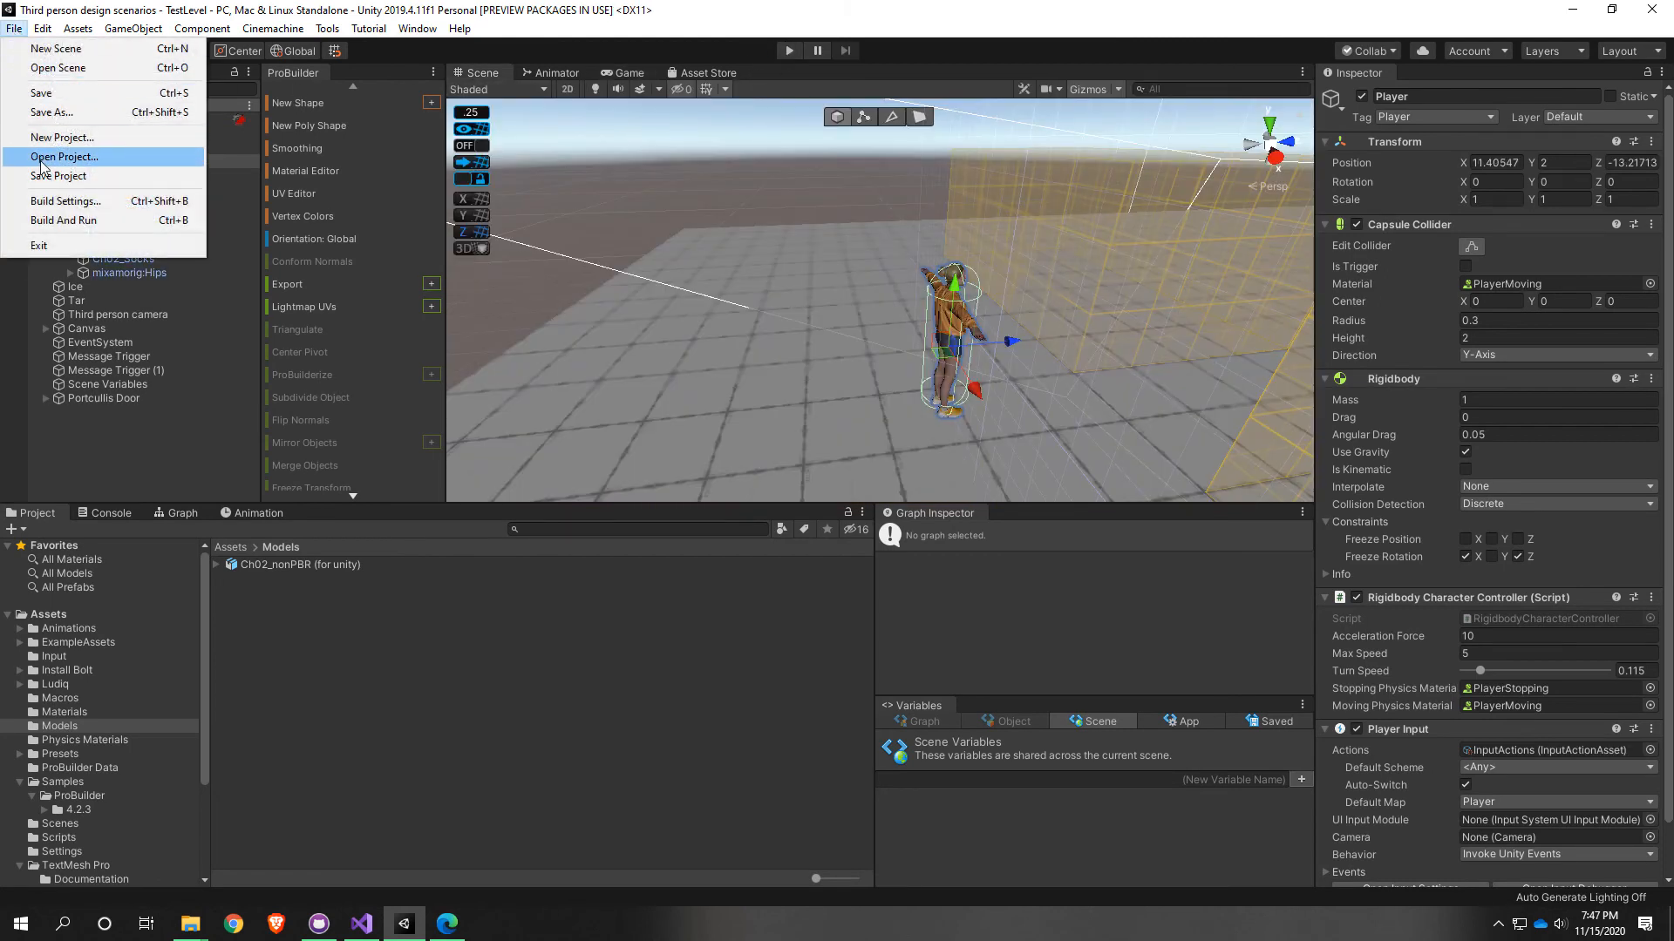
{"action": "left_click", "coordinate": [57, 176]}
Step: Switch to GitHub Desktop and start the summary of a commit for the Third-person-design-scenarios repository
{"action": "left_click", "coordinate": [319, 923]}
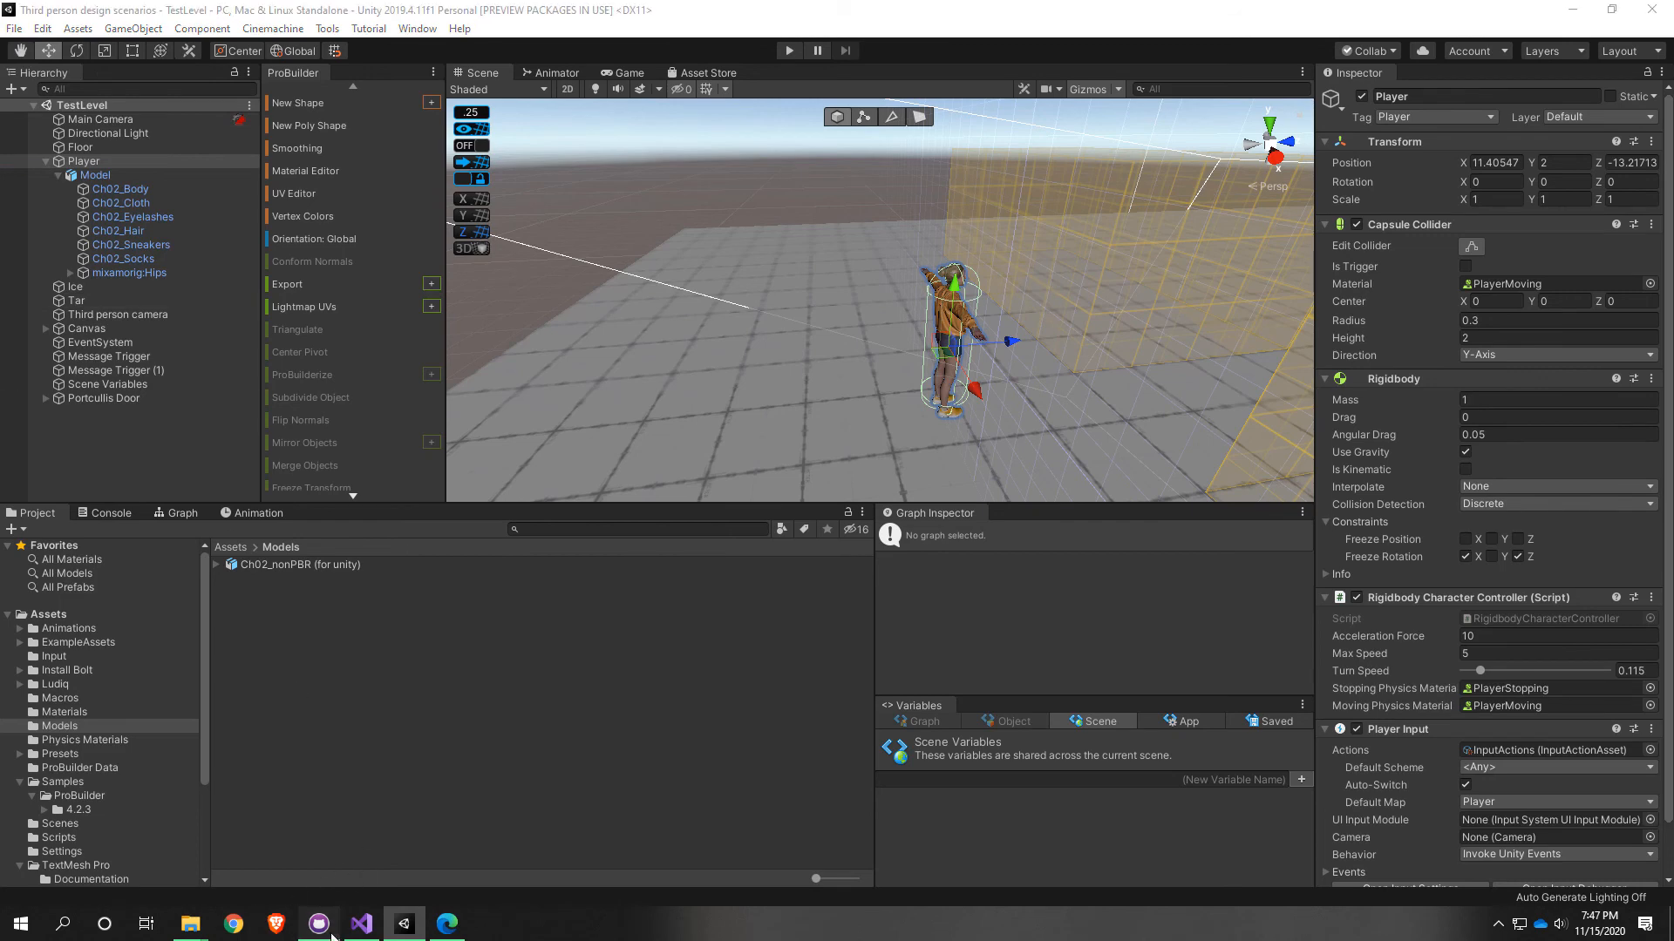
{"action": "left_click", "coordinate": [207, 440]}
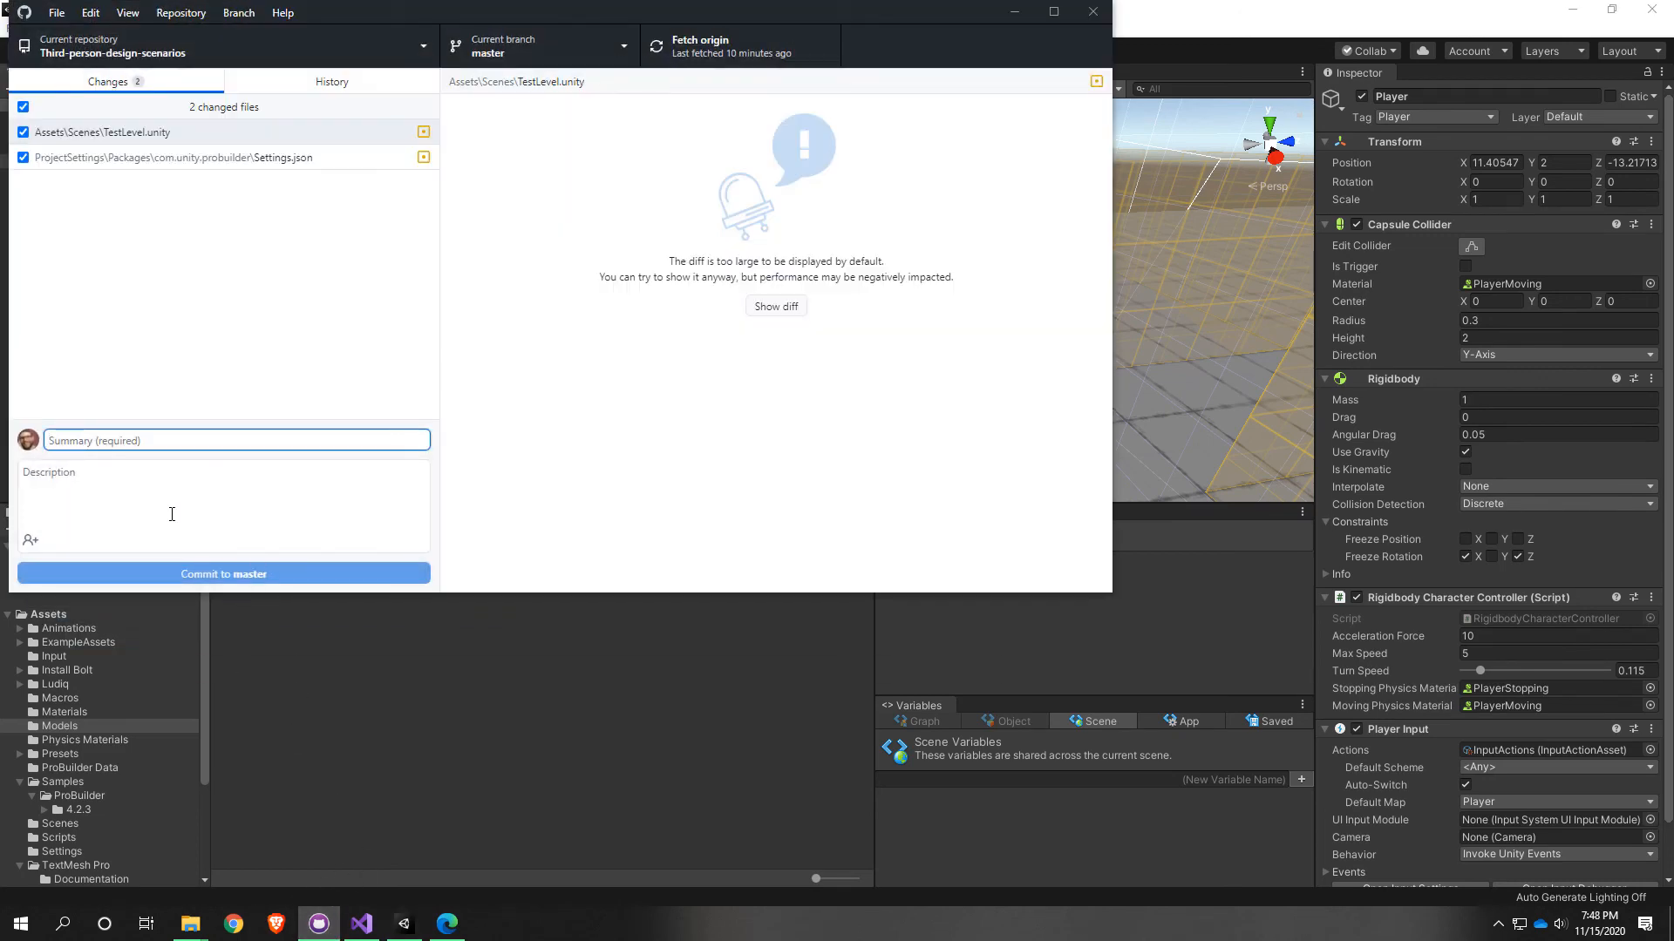
{"action": "type", "text": "Added"}
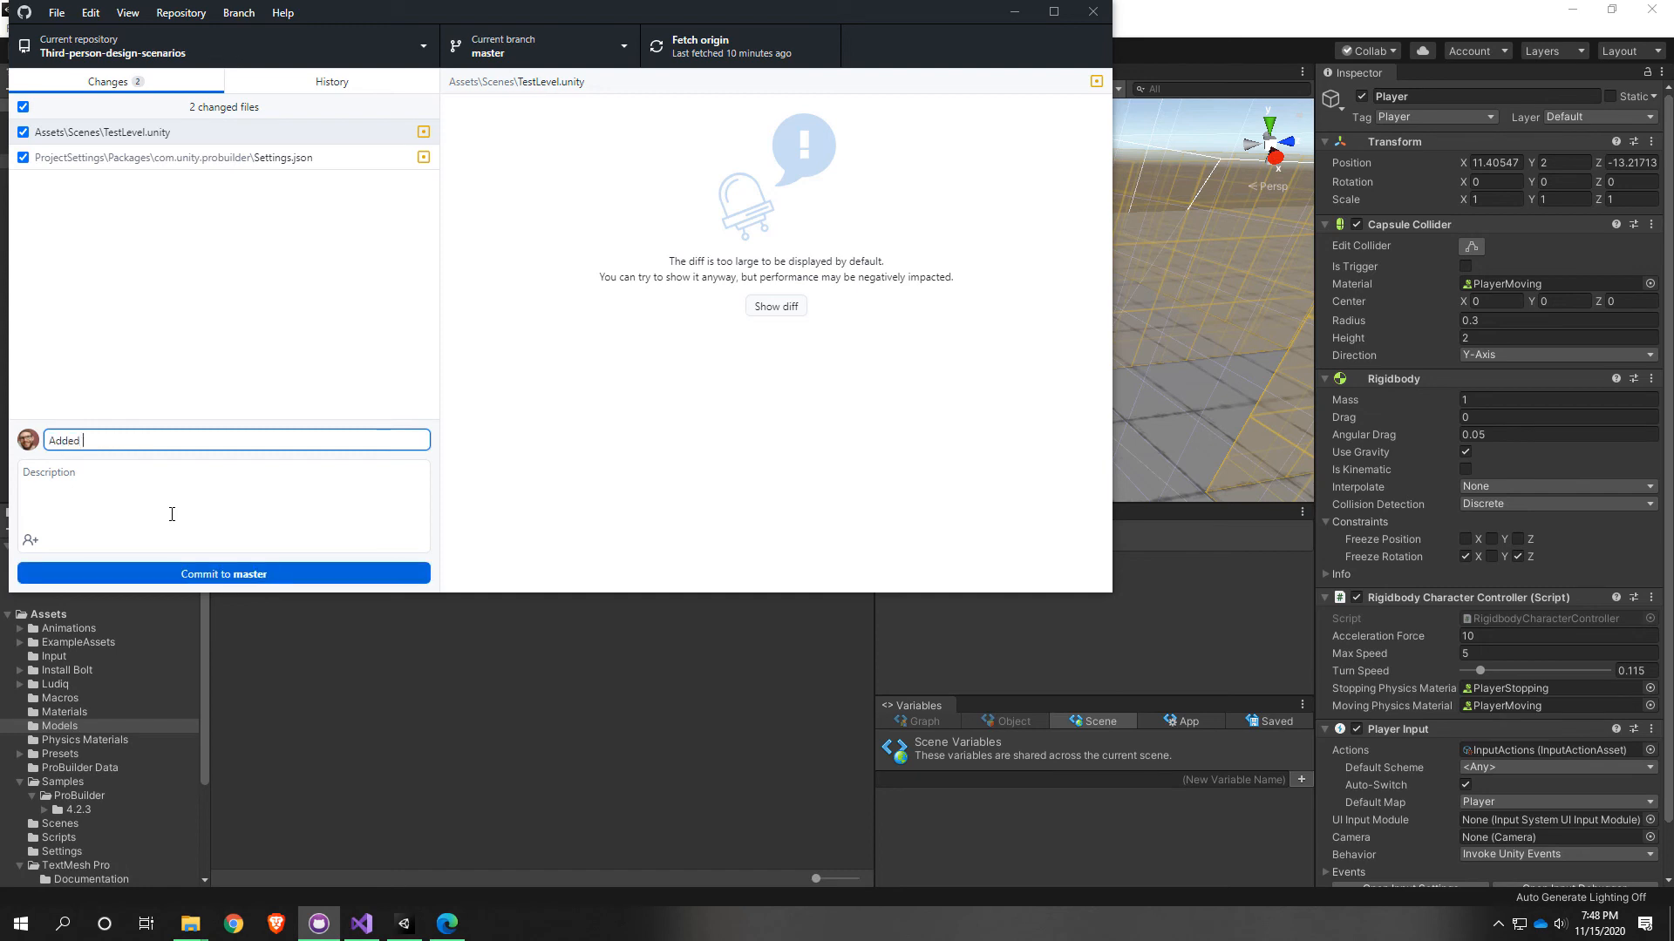
{"action": "type", "text": " the"}
{"action": "key", "text": "BackSpace"}
{"action": "key", "text": "BackSpace"}
{"action": "key", "text": "BackSpace"}
{"action": "key", "text": "BackSpace"}
{"action": "key", "text": "BackSpace"}
{"action": "key", "text": "BackSpace"}
{"action": "key", "text": "BackSpace"}
{"action": "key", "text": "BackSpace"}
{"action": "key", "text": "BackSpace"}
{"action": "key", "text": "BackSpace"}
Step: Commit the changed files to master with the summary "Replaced capsule visual with Sophie model for player." and push the commit to origin
{"action": "type", "text": "R"}
{"action": "left_click", "coordinate": [270, 574]}
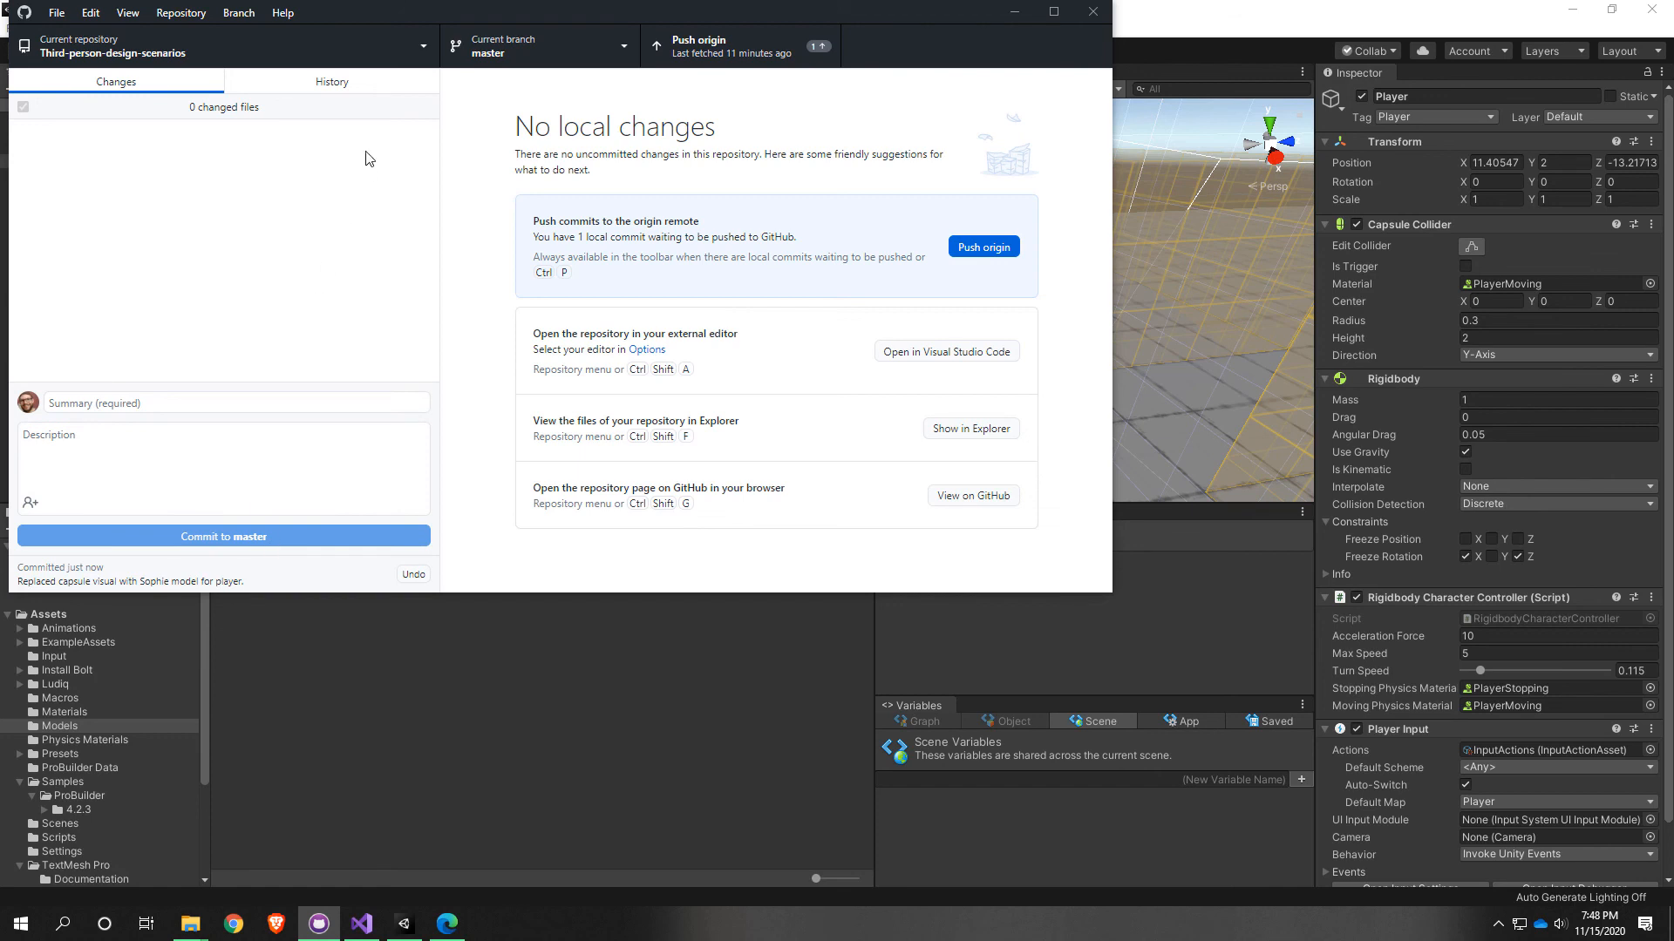
{"action": "left_click", "coordinate": [779, 46]}
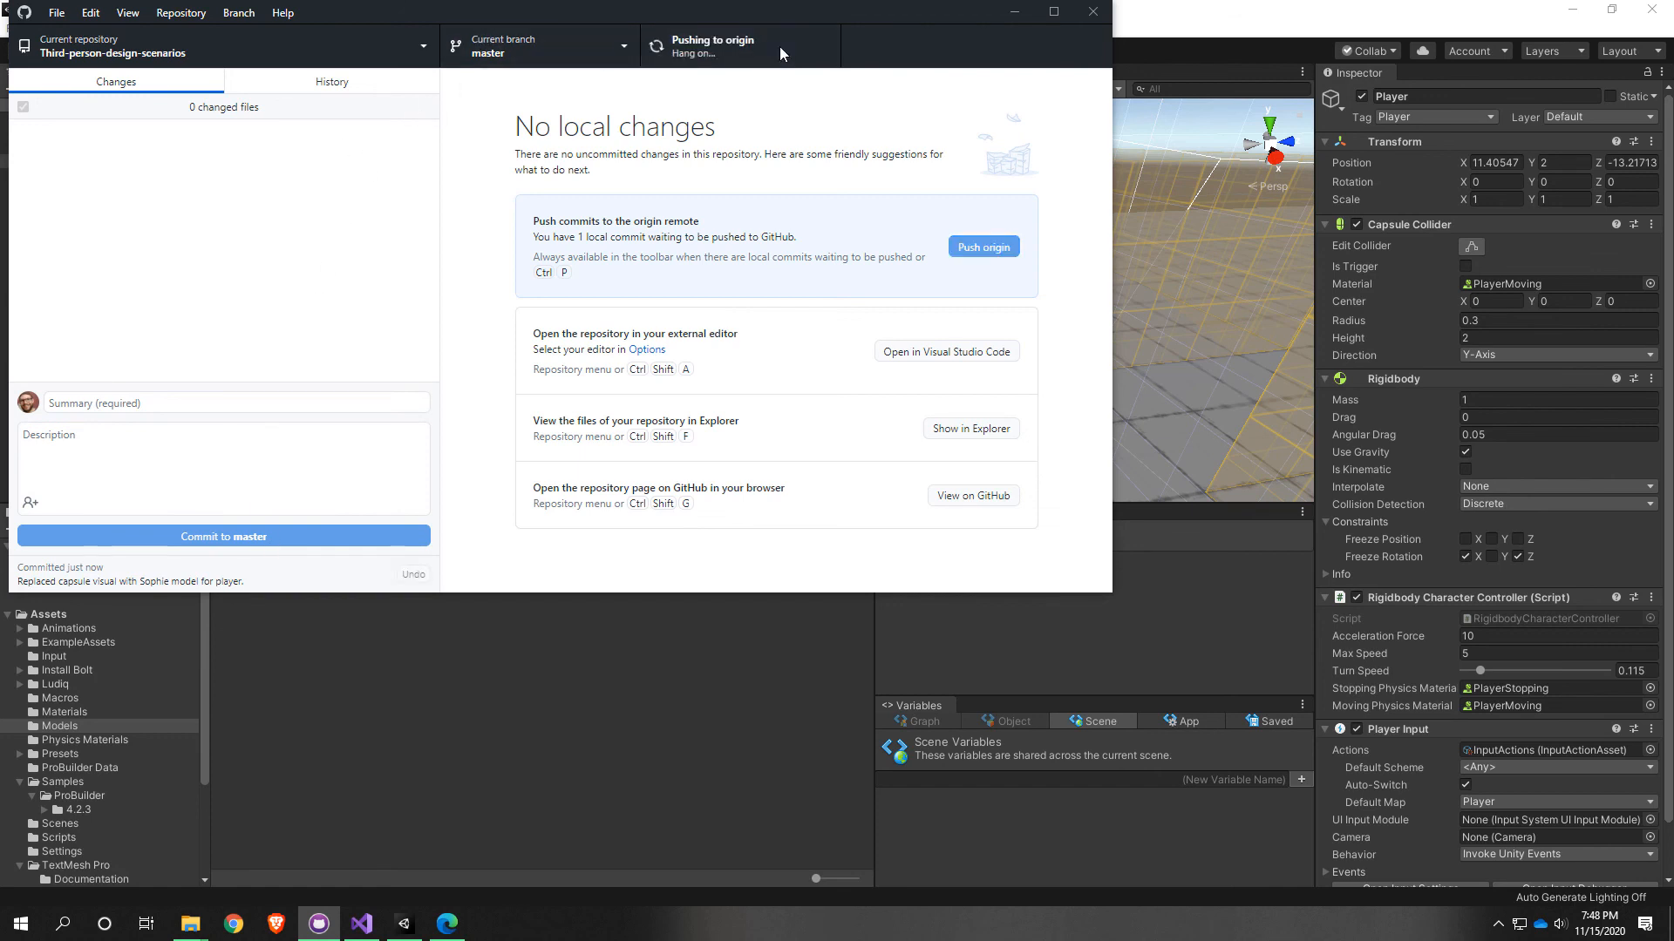